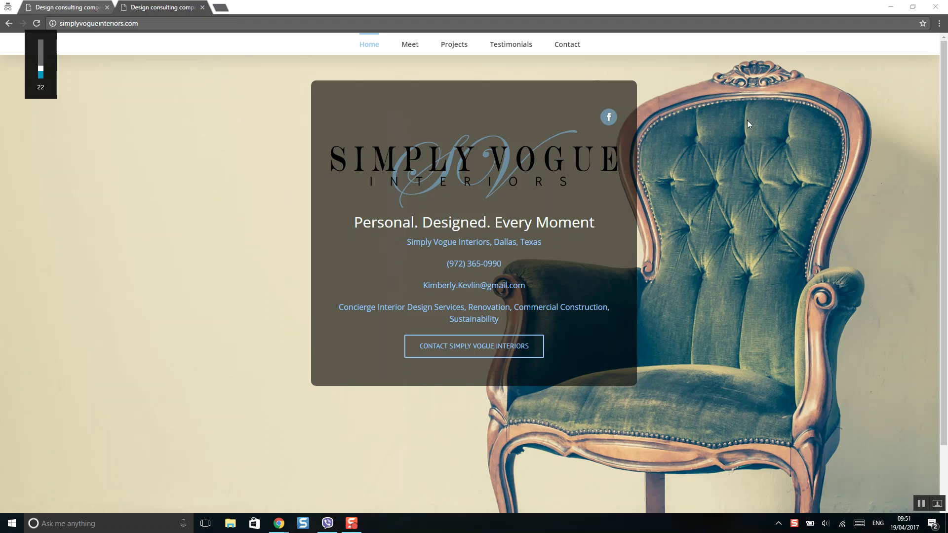
- Scroll through the homepage, then switch to the tab showing the wp-login.php page
{"action": "scroll", "coordinate": [494, 262], "scroll_direction": "down", "scroll_amount": 2}
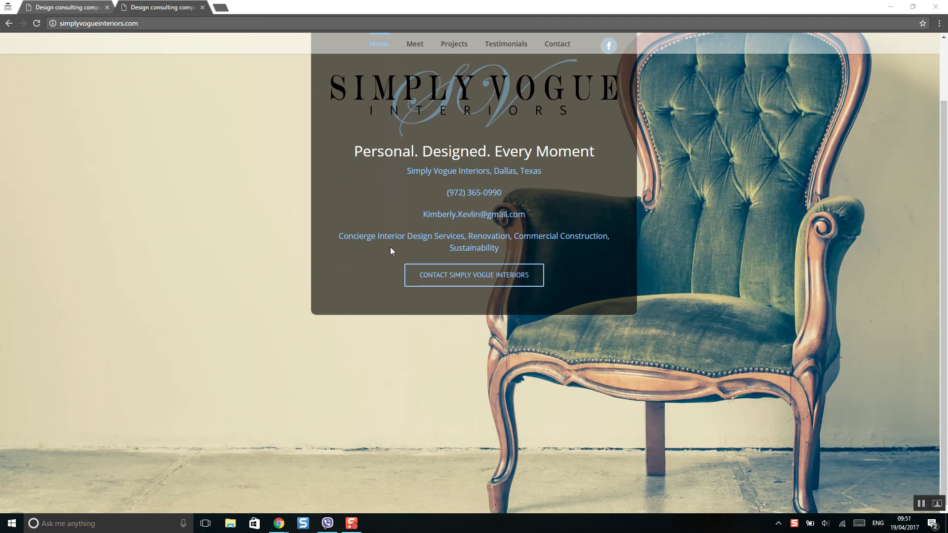
{"action": "scroll", "coordinate": [349, 324], "scroll_direction": "up", "scroll_amount": 2}
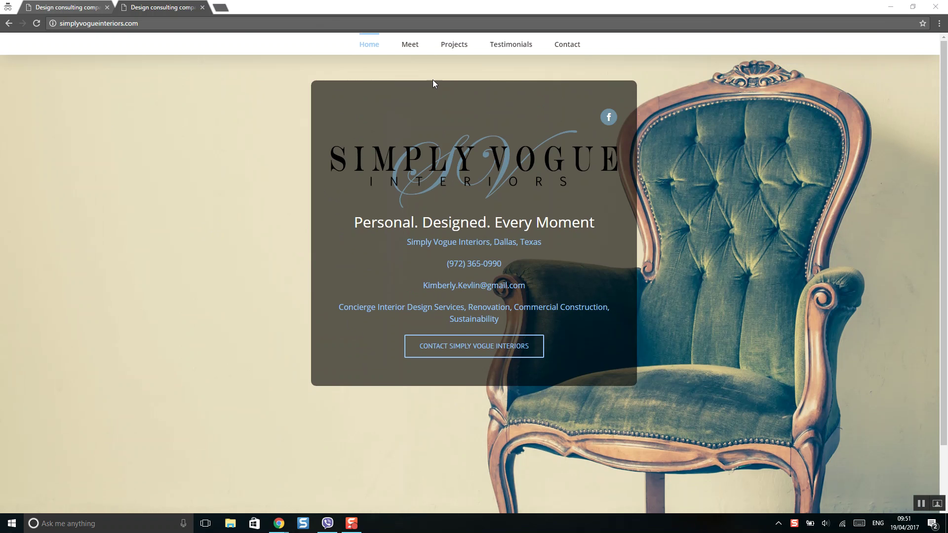
{"action": "left_click", "coordinate": [125, 5]}
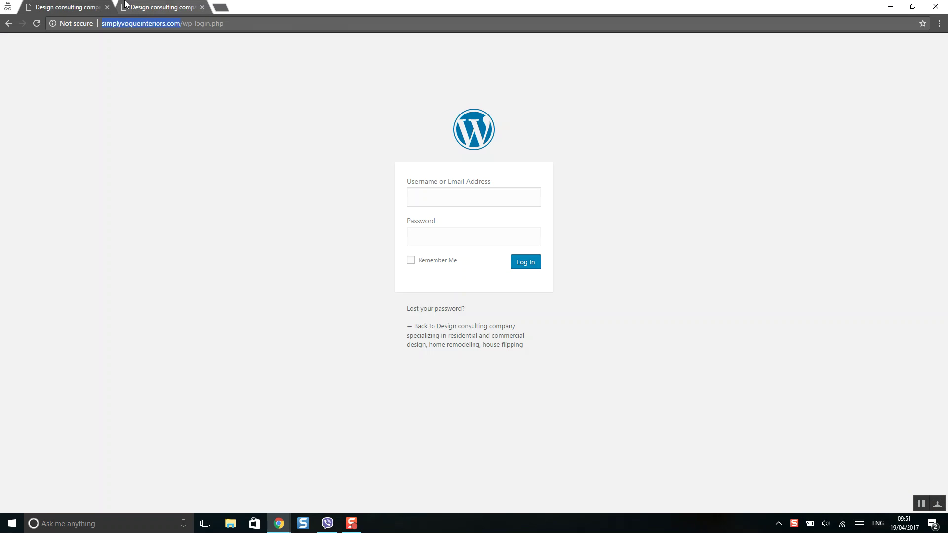
- Change the browser address to the site's /login page
{"action": "left_click_drag", "start_coordinate": [225, 24], "coordinate": [158, 48]}
{"action": "left_click", "coordinate": [182, 23]}
{"action": "left_click_drag", "start_coordinate": [225, 23], "coordinate": [150, 41]}
{"action": "type", "text": "login"}
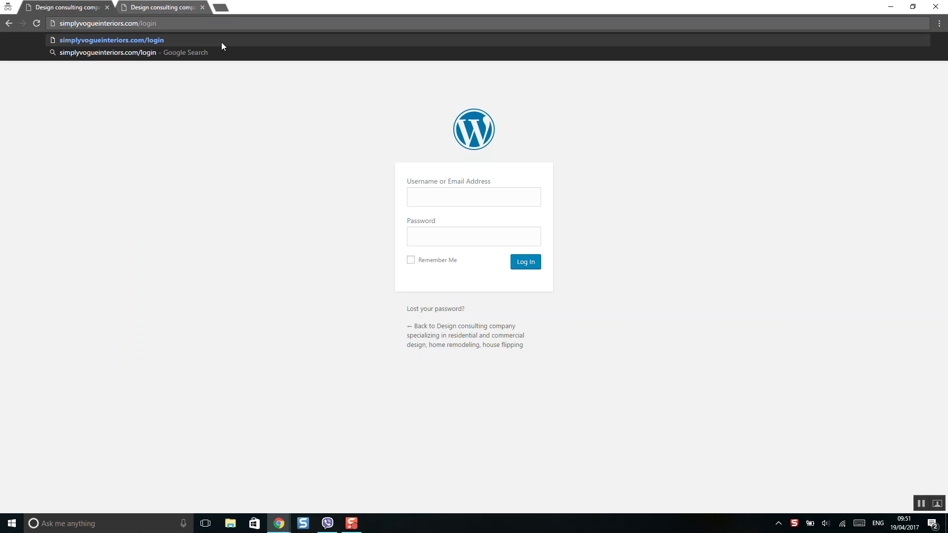
{"action": "key", "text": "Return"}
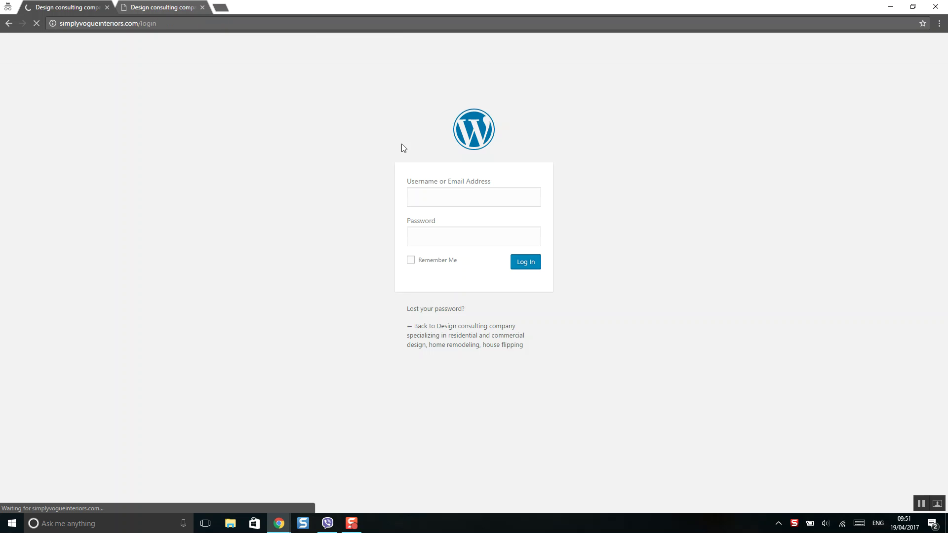
- Log in with the admin username and password, then return to the Dashboard tab
{"action": "type", "text": "admin"}
{"action": "key", "text": "Tab"}
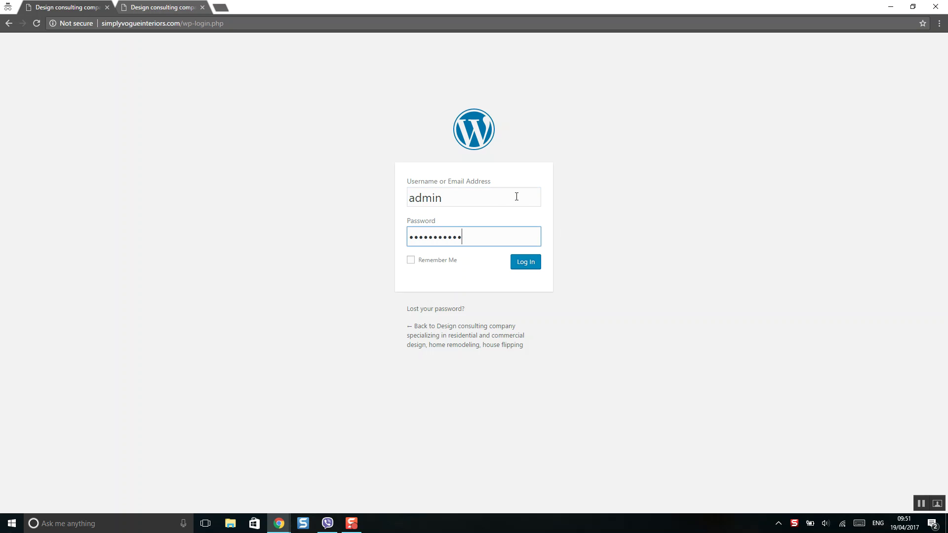
{"action": "key", "text": "Return"}
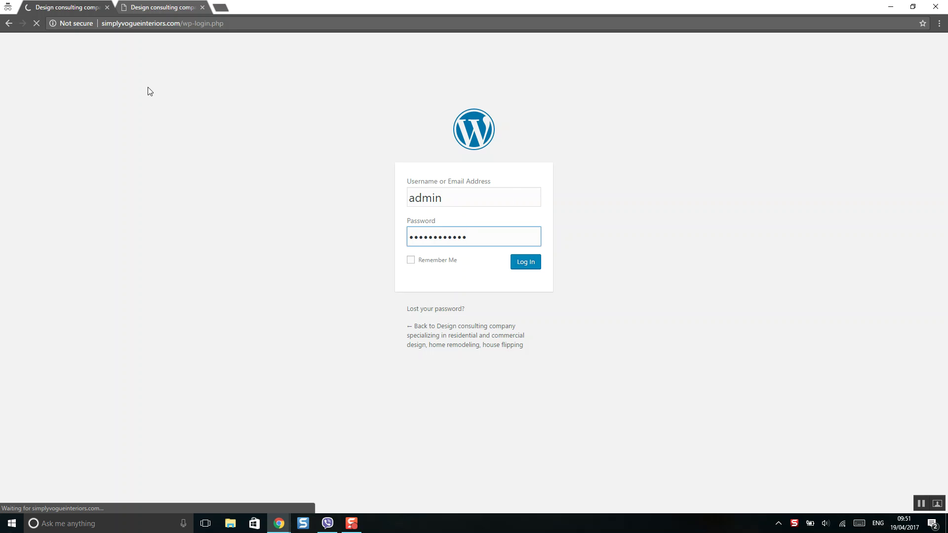
{"action": "left_click", "coordinate": [146, 6]}
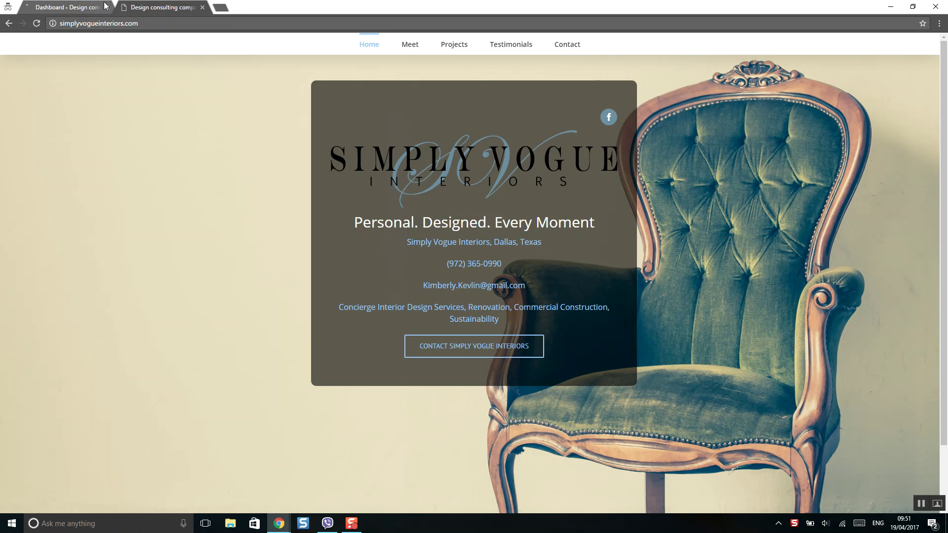
{"action": "left_click", "coordinate": [105, 6]}
- Go to Pages > All Pages and open Main — Front Page for editing
{"action": "mouse_move", "coordinate": [45, 138]}
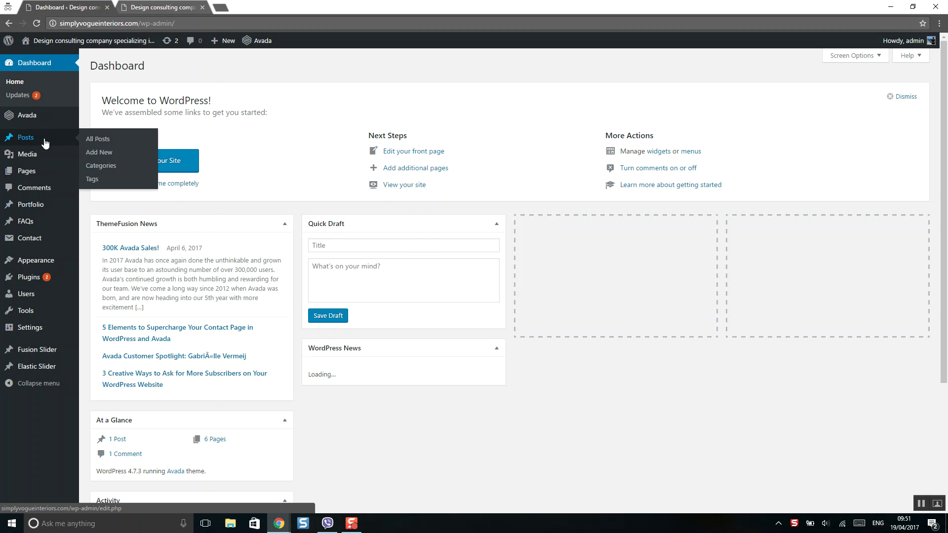
{"action": "left_click", "coordinate": [25, 174]}
{"action": "left_click", "coordinate": [27, 176]}
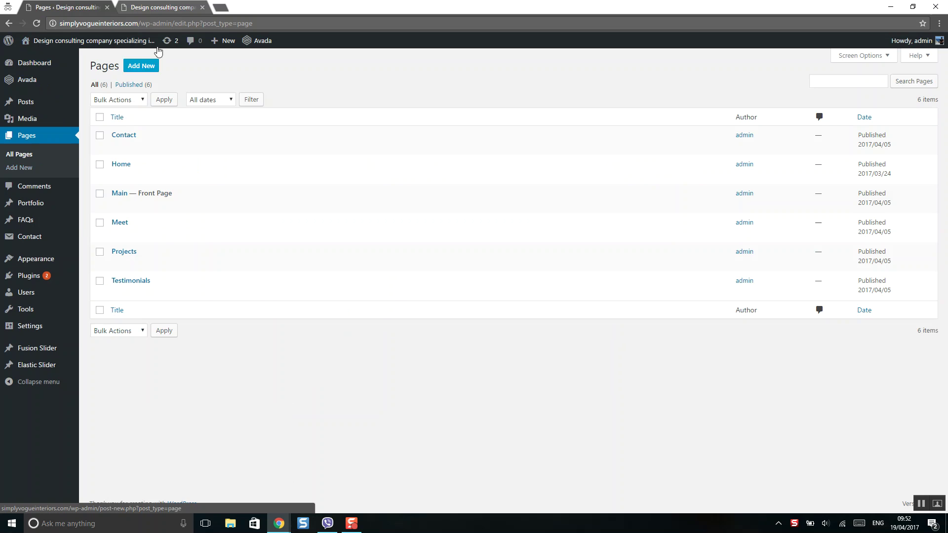
{"action": "mouse_move", "coordinate": [119, 206]}
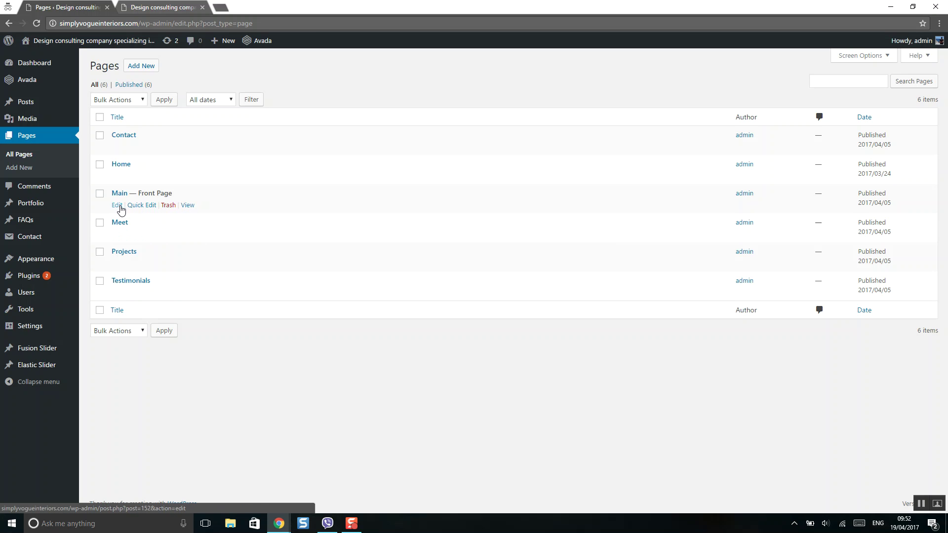
{"action": "left_click", "coordinate": [117, 206]}
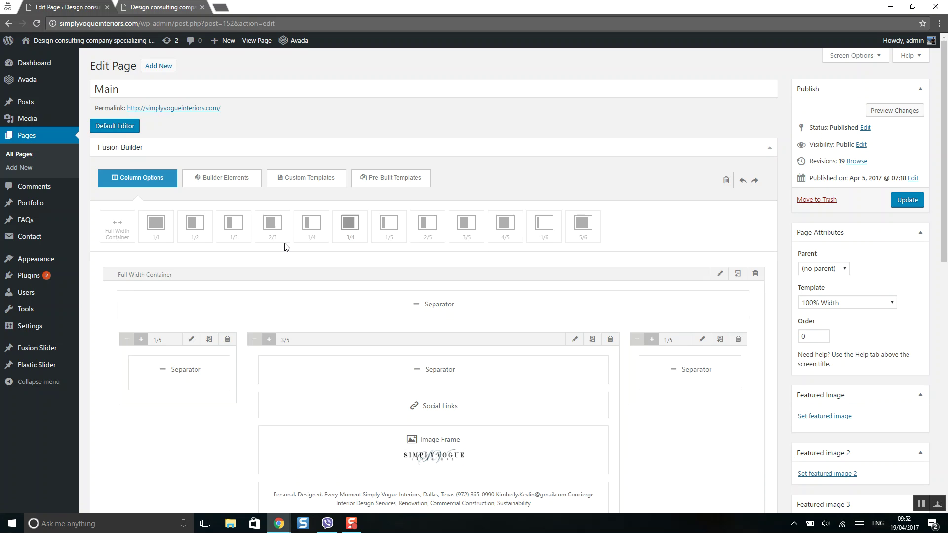
- Scroll through the Main page's Fusion Builder layout and compare it with the live homepage tab
{"action": "scroll", "coordinate": [658, 282], "scroll_direction": "down", "scroll_amount": 4}
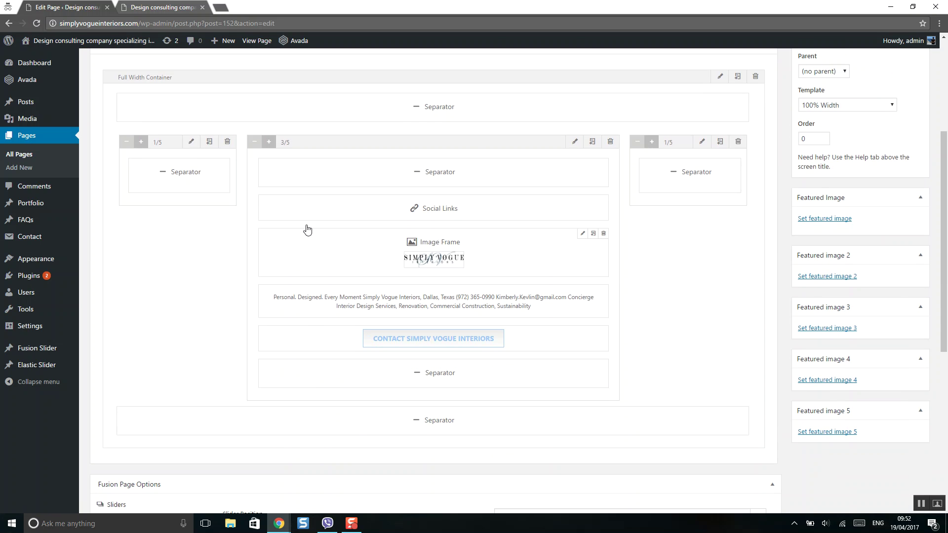
{"action": "scroll", "coordinate": [351, 220], "scroll_direction": "up", "scroll_amount": 4}
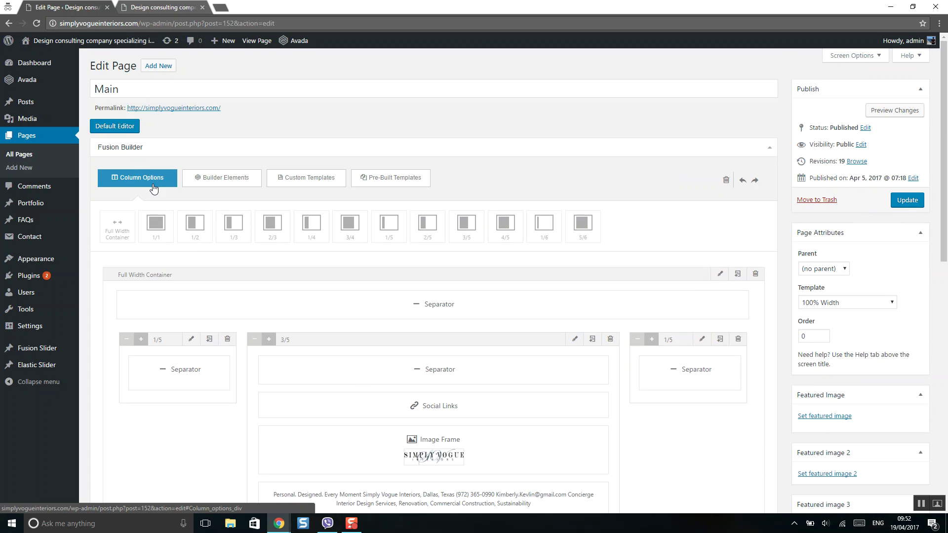
{"action": "scroll", "coordinate": [286, 324], "scroll_direction": "down", "scroll_amount": 2}
{"action": "scroll", "coordinate": [286, 324], "scroll_direction": "down", "scroll_amount": 2}
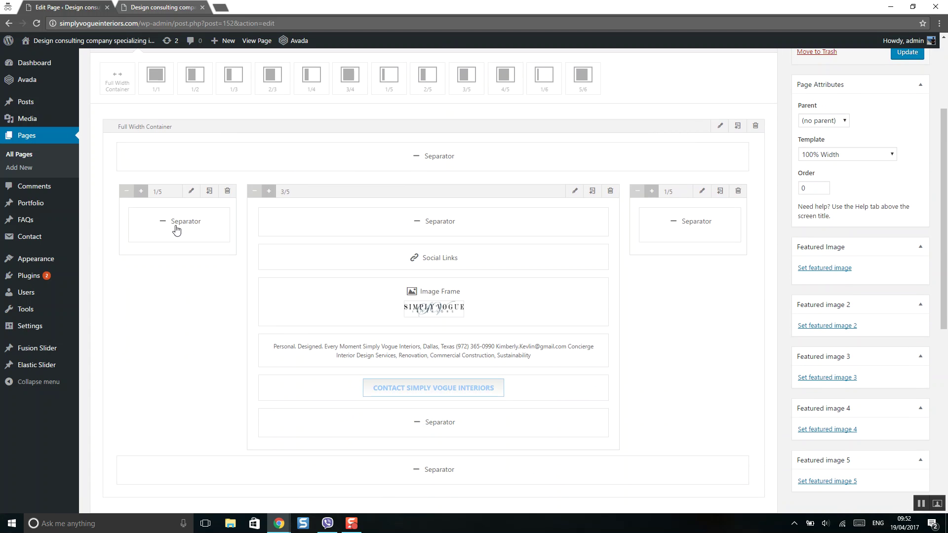
{"action": "left_click", "coordinate": [154, 11]}
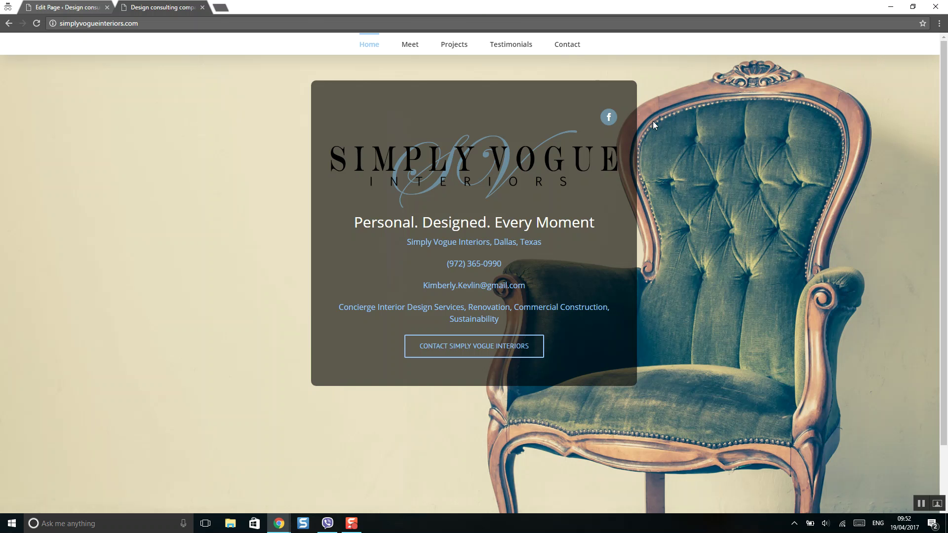
{"action": "left_click", "coordinate": [41, 8]}
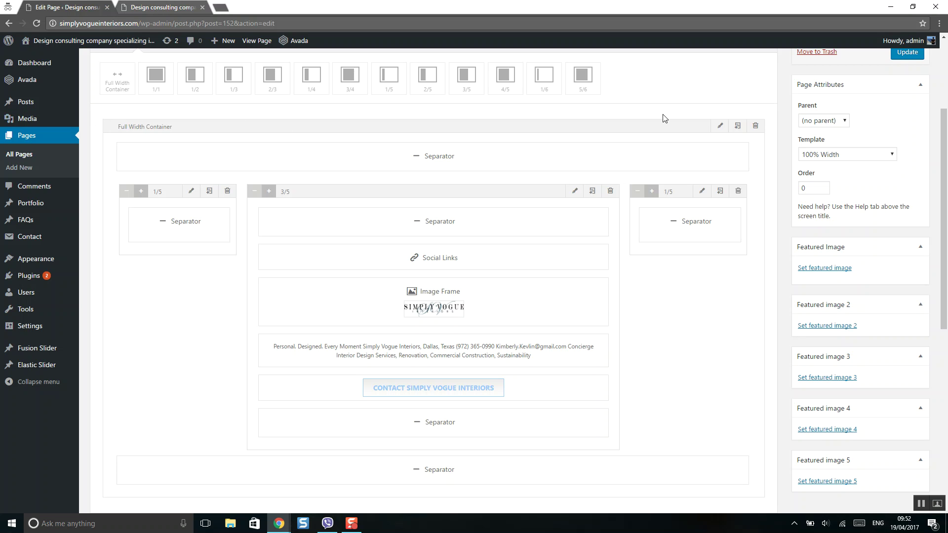
{"action": "left_click", "coordinate": [161, 6]}
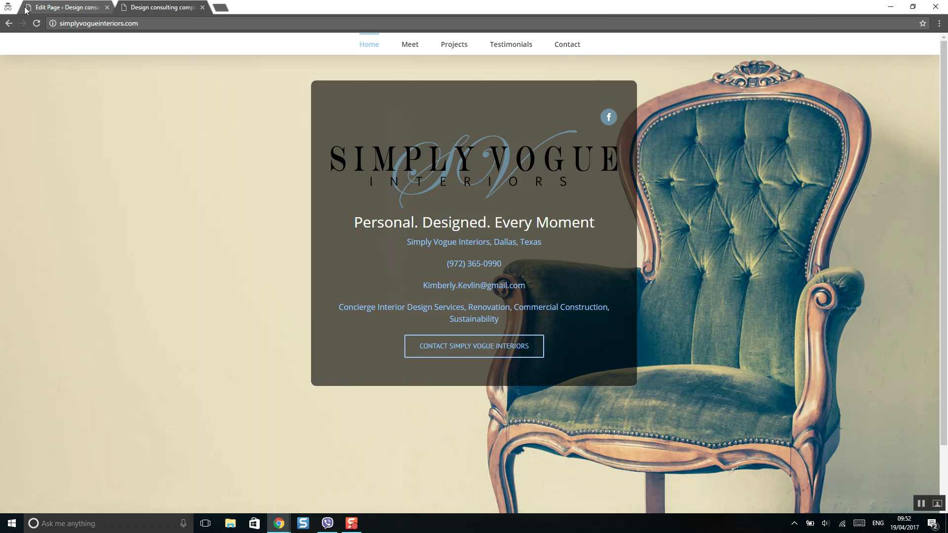
{"action": "left_click", "coordinate": [43, 7]}
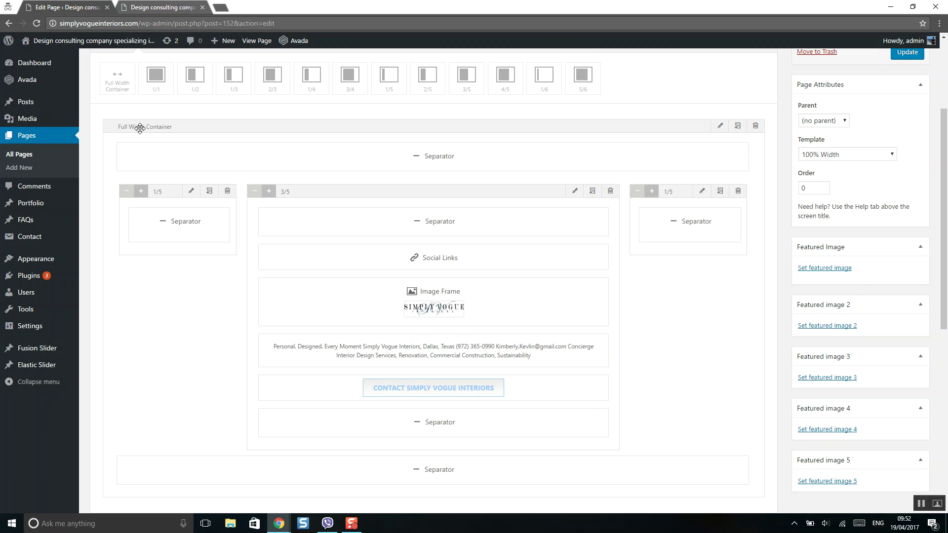
{"action": "scroll", "coordinate": [269, 197], "scroll_direction": "down", "scroll_amount": 5}
{"action": "scroll", "coordinate": [668, 252], "scroll_direction": "up", "scroll_amount": 5}
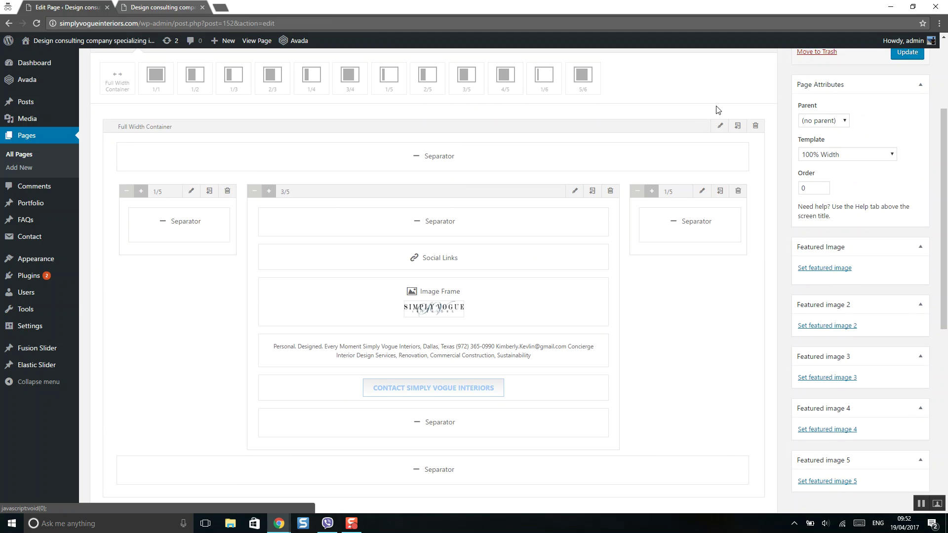
{"action": "left_click", "coordinate": [722, 130]}
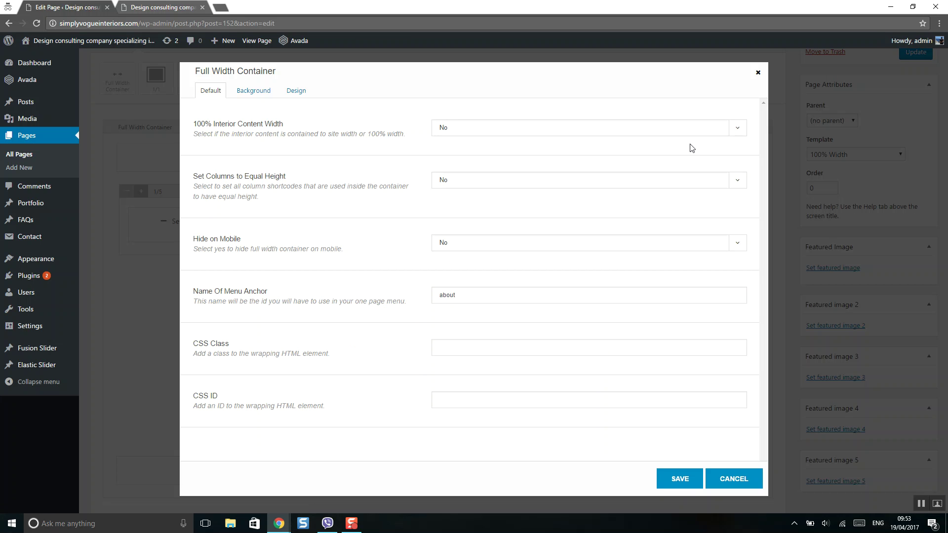
{"action": "left_click", "coordinate": [244, 95]}
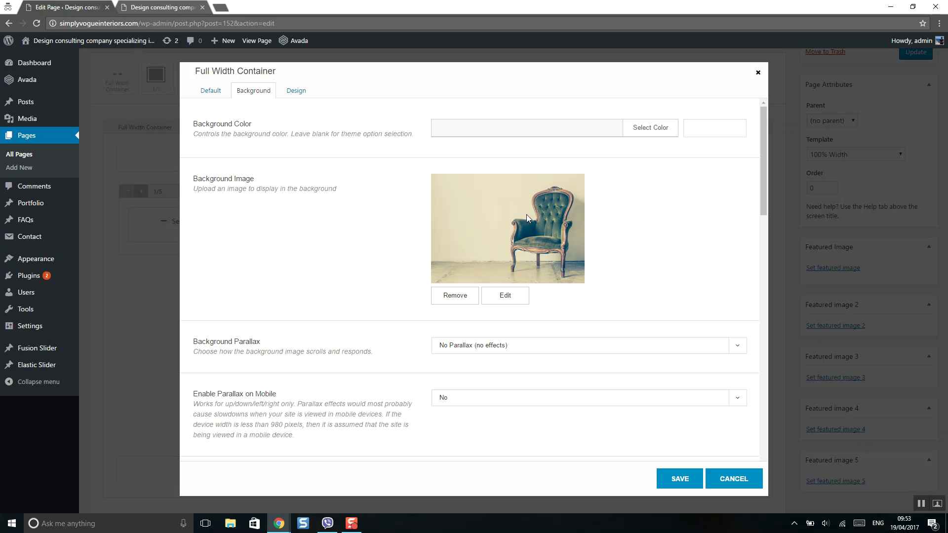
{"action": "left_click", "coordinate": [507, 300]}
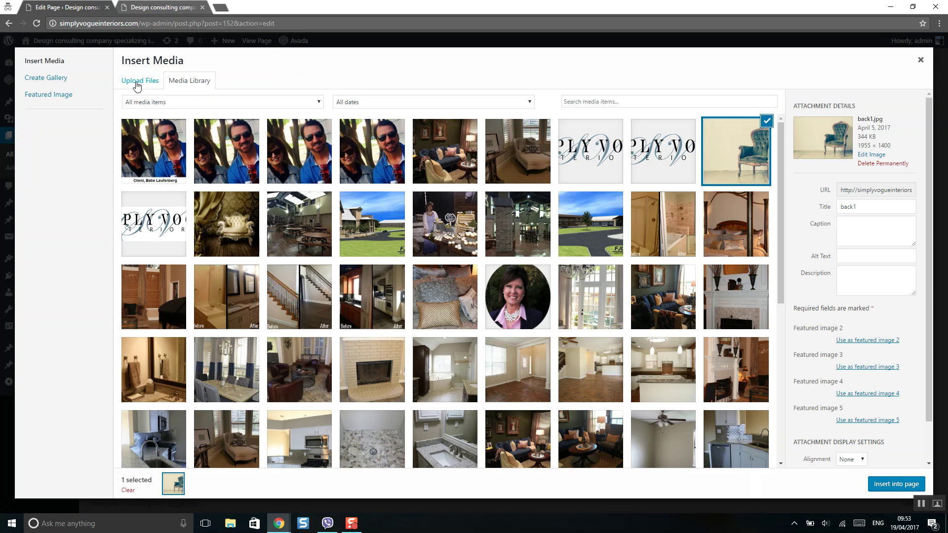
{"action": "left_click", "coordinate": [148, 81]}
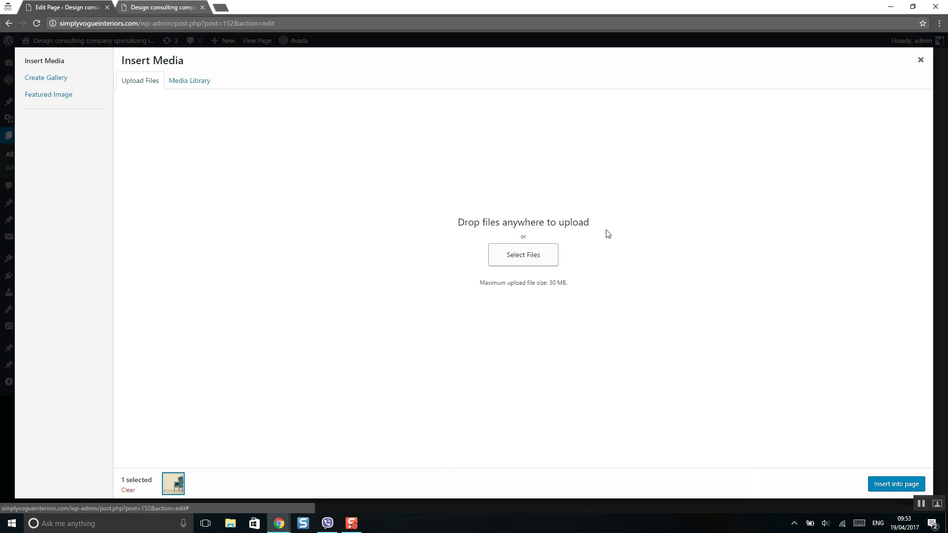
{"action": "left_click", "coordinate": [921, 59]}
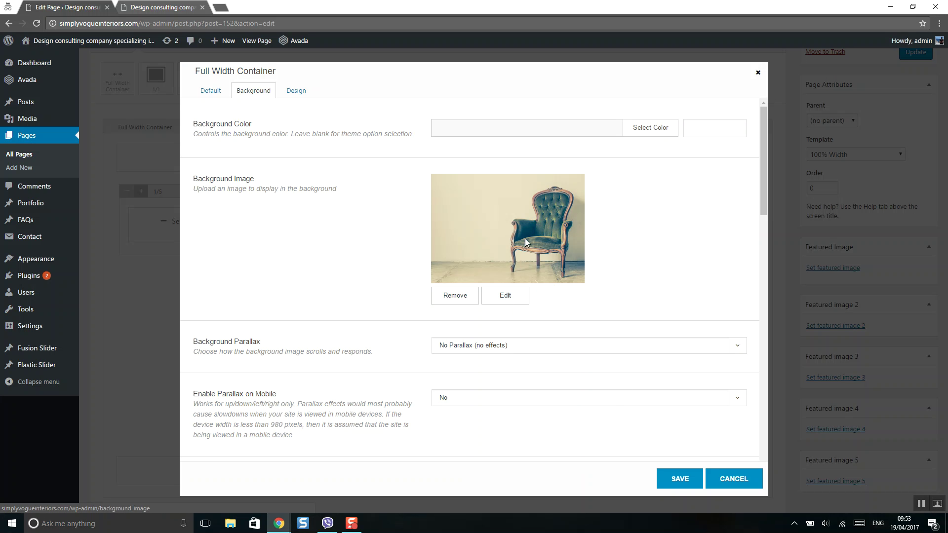
{"action": "left_click", "coordinate": [736, 480]}
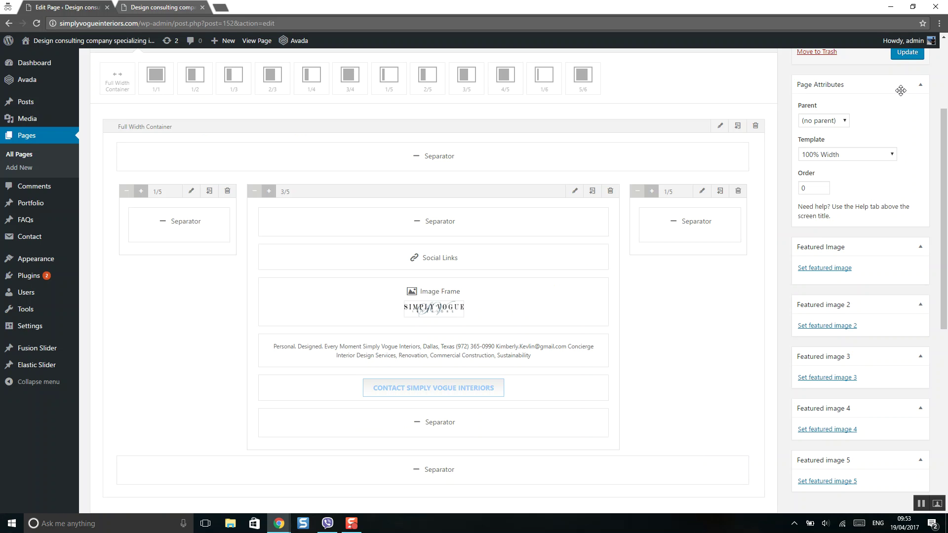
- Compare the live homepage with the Main page's builder layout
{"action": "scroll", "coordinate": [911, 159], "scroll_direction": "up", "scroll_amount": 3}
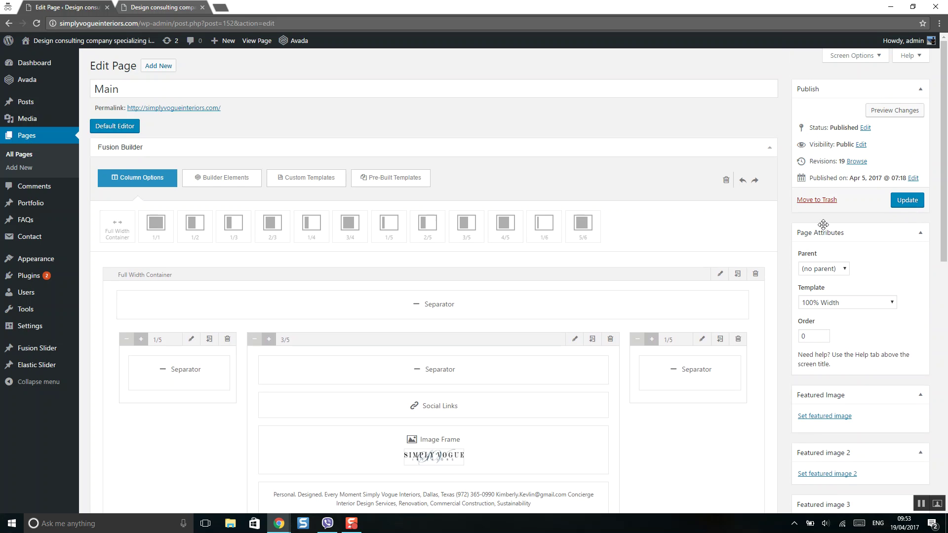
{"action": "left_click", "coordinate": [144, 7]}
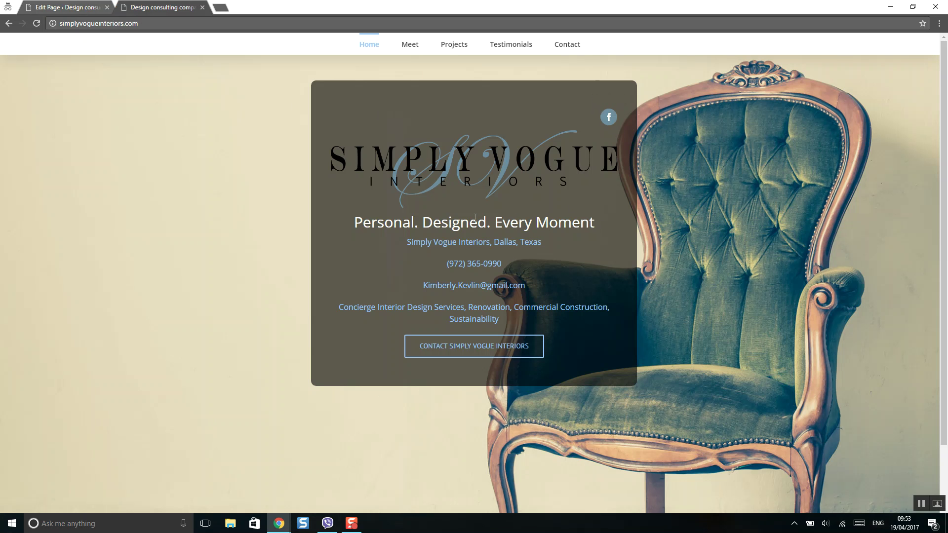
{"action": "left_click", "coordinate": [35, 5]}
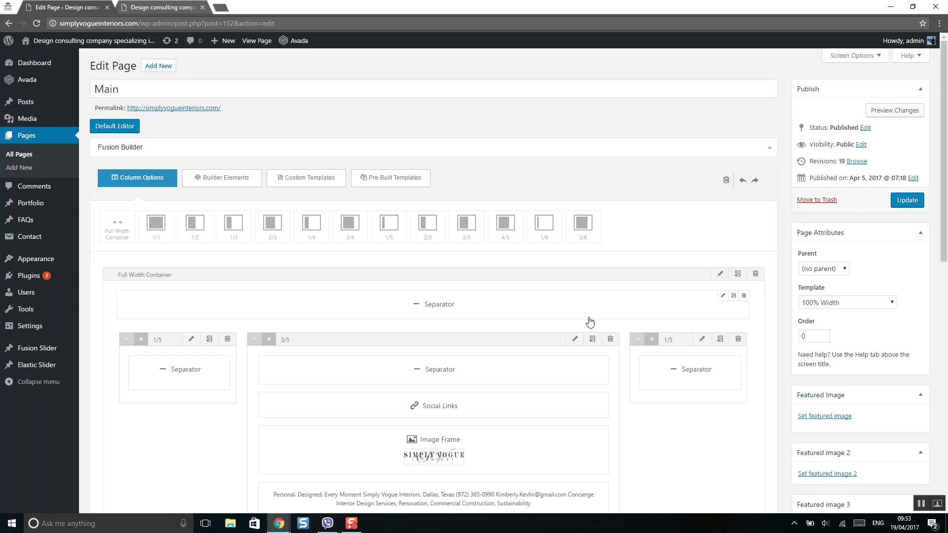
{"action": "scroll", "coordinate": [547, 327], "scroll_direction": "down", "scroll_amount": 3}
{"action": "scroll", "coordinate": [517, 288], "scroll_direction": "down", "scroll_amount": 3}
{"action": "scroll", "coordinate": [482, 260], "scroll_direction": "up", "scroll_amount": 2}
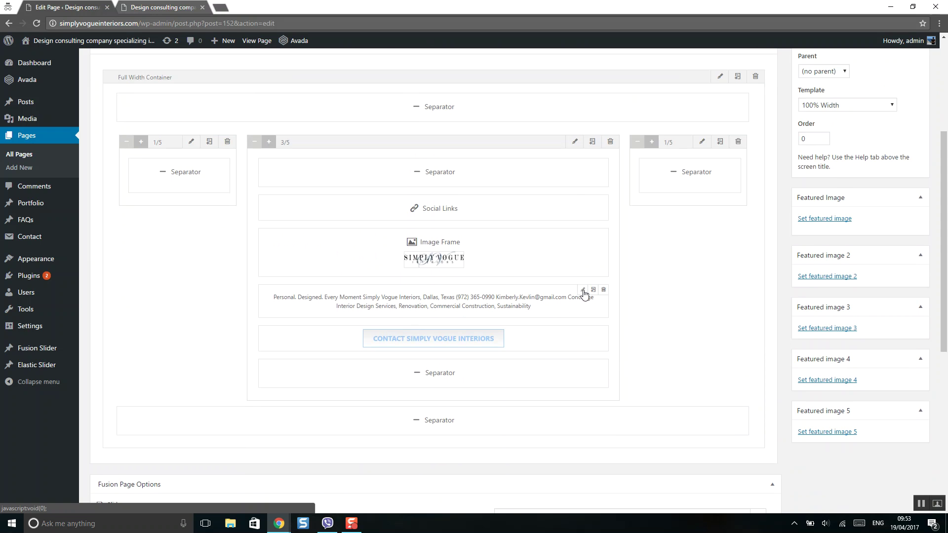
- Inspect the 'Personal. Designed. Every Moment' heading's text colour, then cancel without changes
{"action": "left_click", "coordinate": [583, 290]}
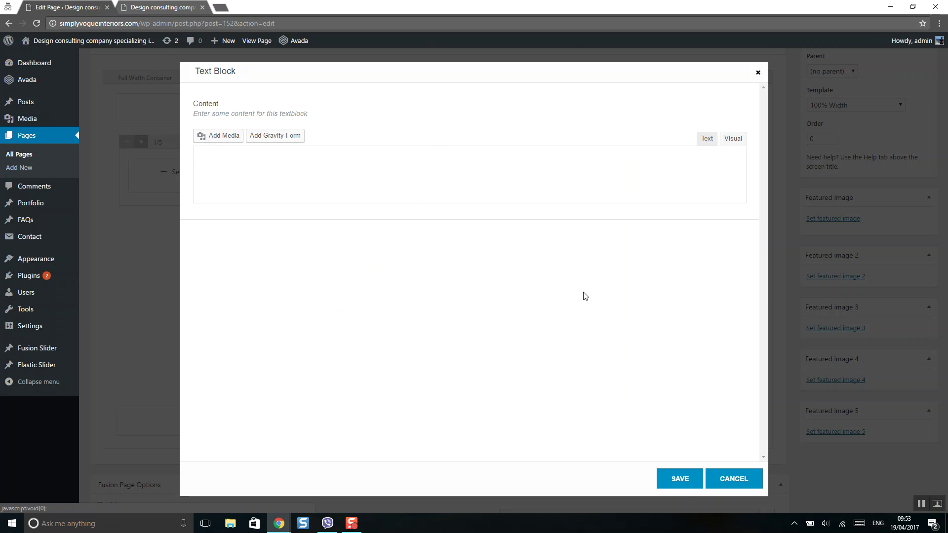
{"action": "left_click_drag", "start_coordinate": [742, 246], "coordinate": [730, 415]}
{"action": "left_click", "coordinate": [705, 313]}
{"action": "key", "text": "ctrl+a"}
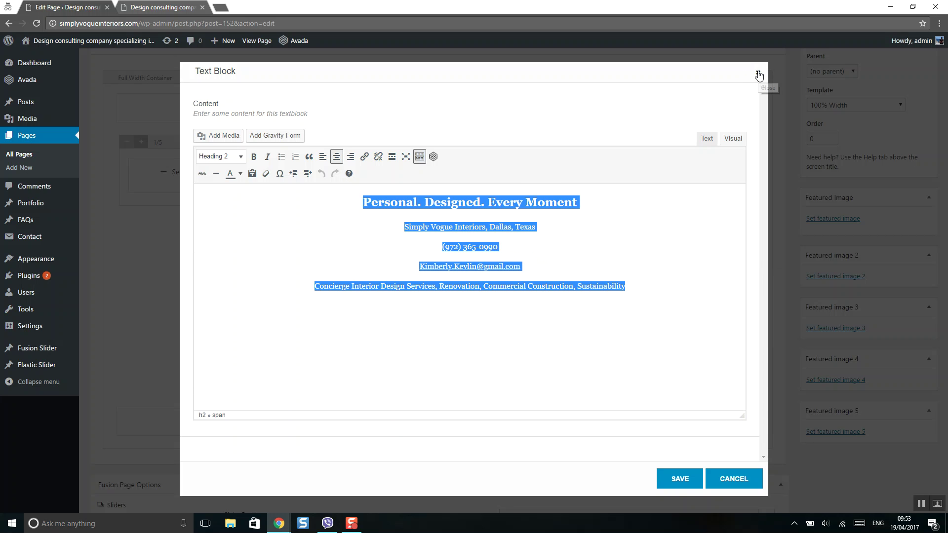
{"action": "left_click_drag", "start_coordinate": [605, 198], "coordinate": [321, 194]}
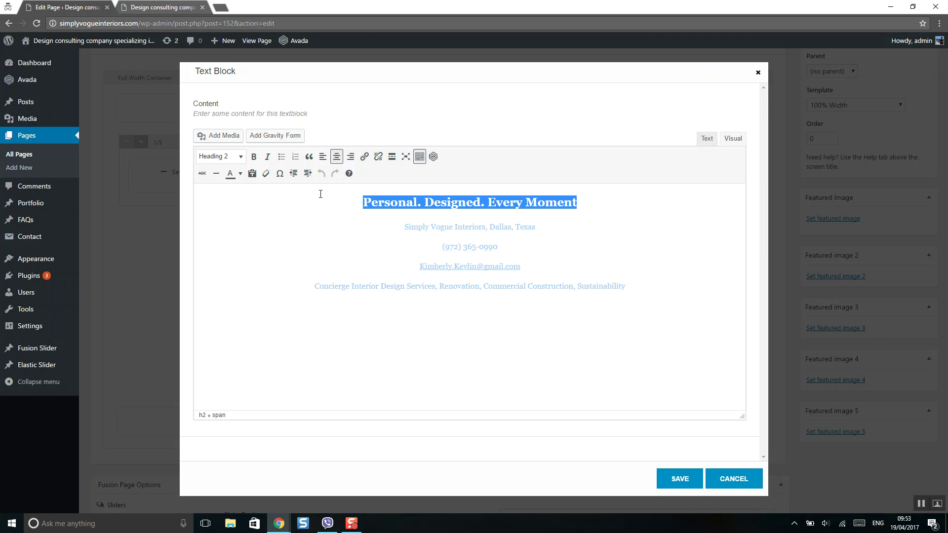
{"action": "left_click", "coordinate": [240, 174]}
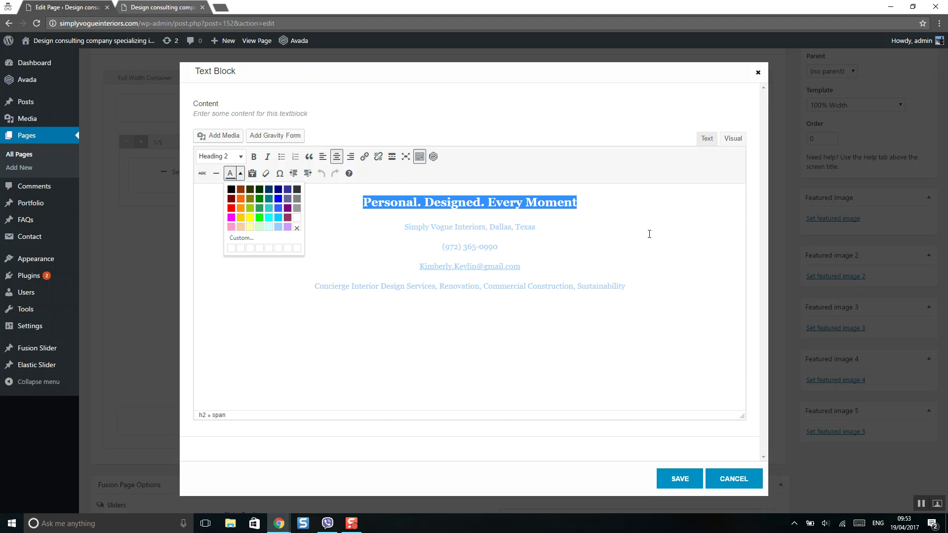
{"action": "left_click", "coordinate": [629, 239]}
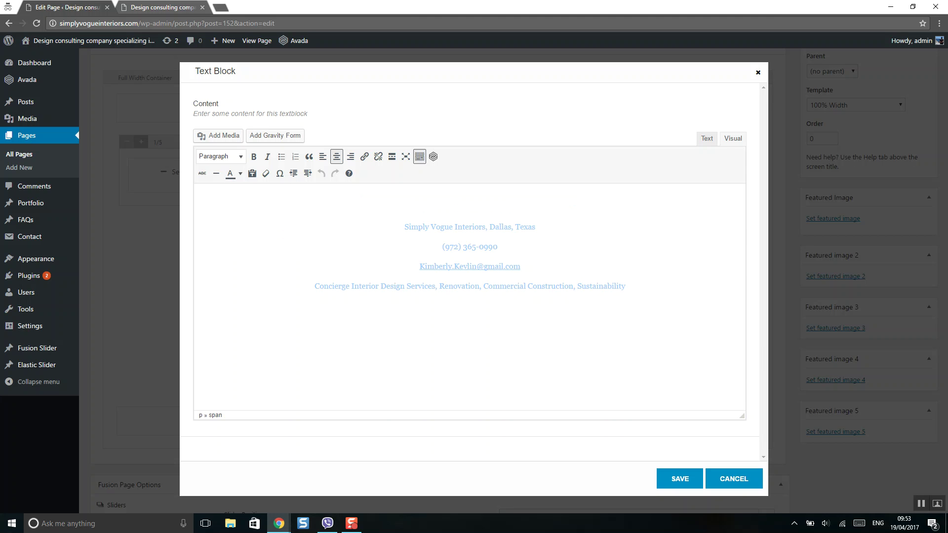
{"action": "left_click", "coordinate": [734, 479]}
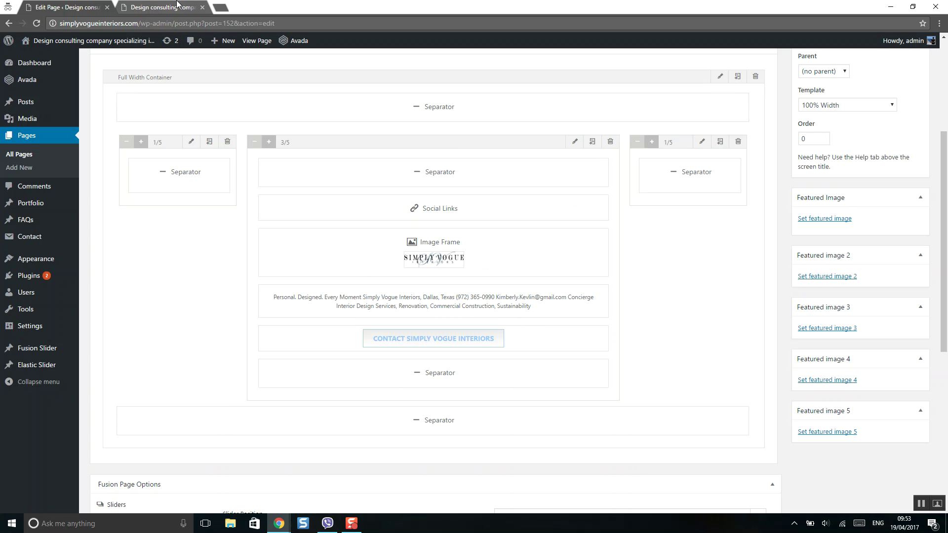
- Open the Contact Simply Vogue Interiors button's settings and review its link URL
{"action": "left_click", "coordinate": [175, 4]}
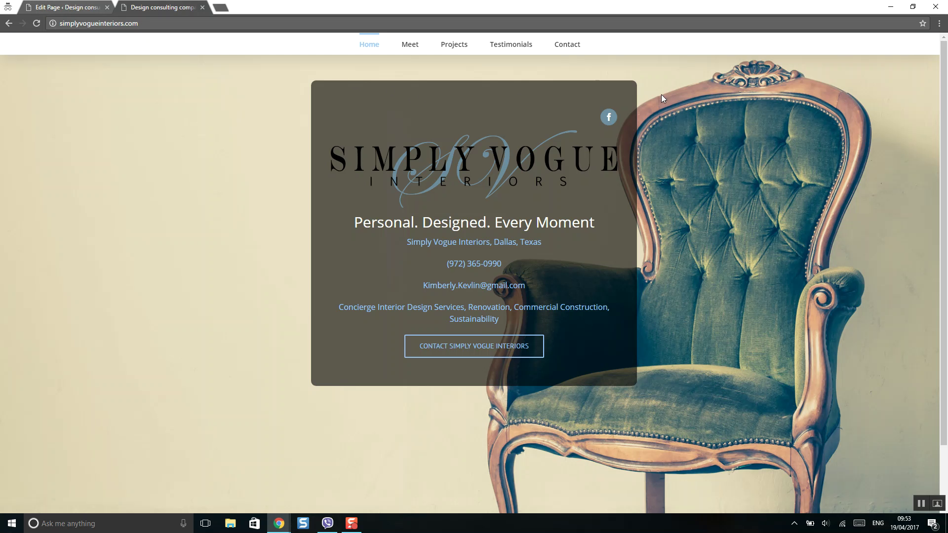
{"action": "scroll", "coordinate": [549, 297], "scroll_direction": "down", "scroll_amount": 2}
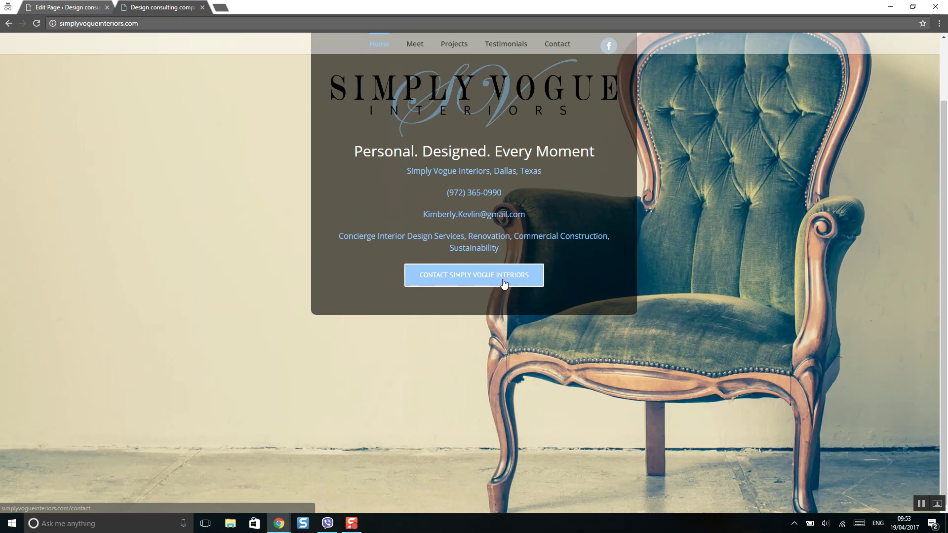
{"action": "left_click", "coordinate": [64, 9]}
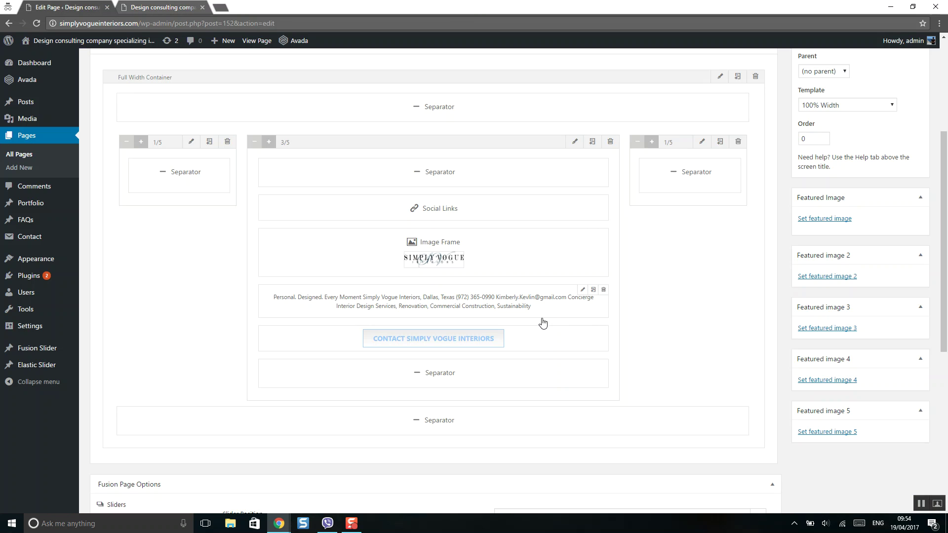
{"action": "scroll", "coordinate": [546, 313], "scroll_direction": "down", "scroll_amount": 3}
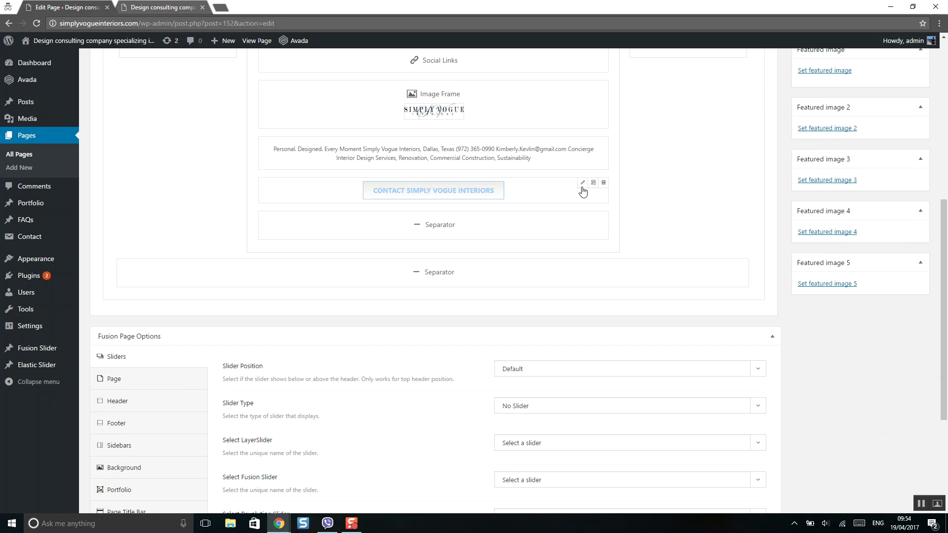
{"action": "left_click", "coordinate": [582, 188]}
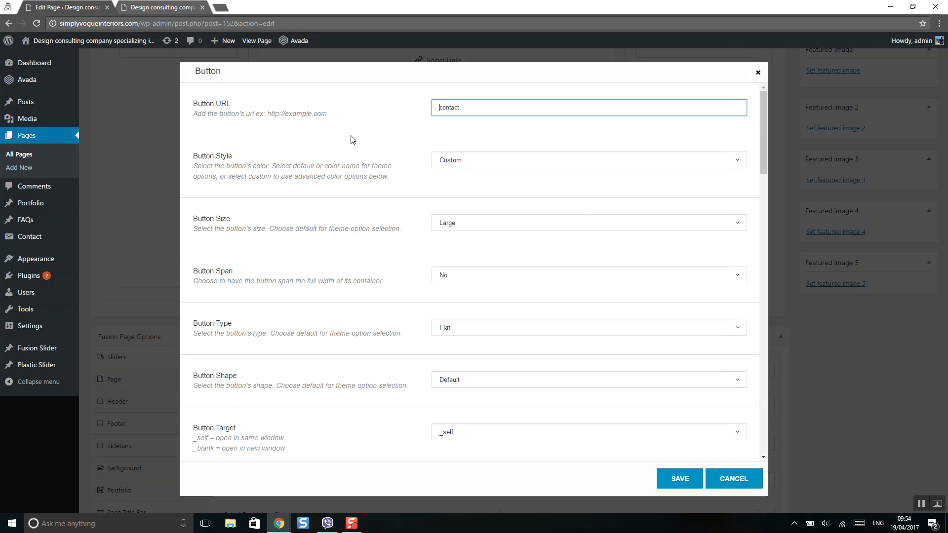
{"action": "left_click_drag", "start_coordinate": [475, 109], "coordinate": [364, 85]}
{"action": "scroll", "coordinate": [300, 274], "scroll_direction": "down", "scroll_amount": 9}
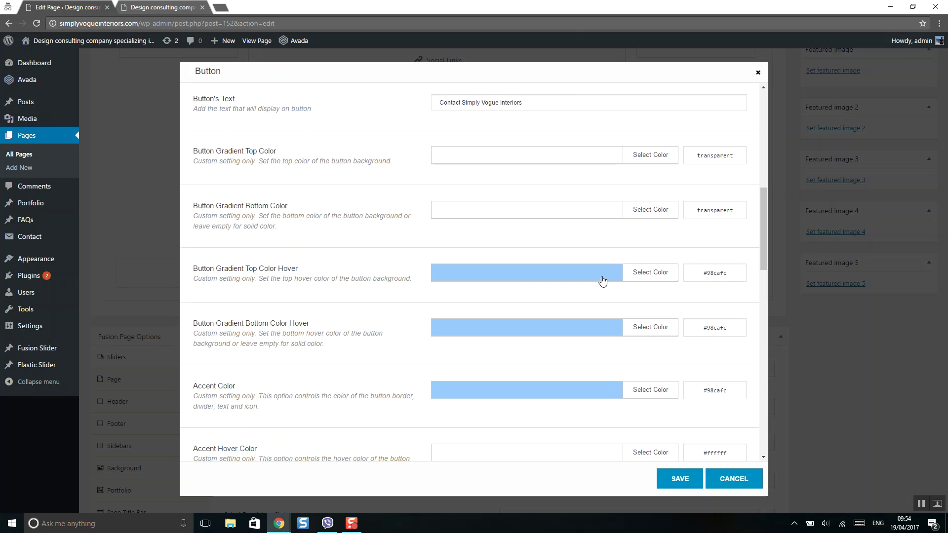
{"action": "scroll", "coordinate": [366, 299], "scroll_direction": "down", "scroll_amount": 10}
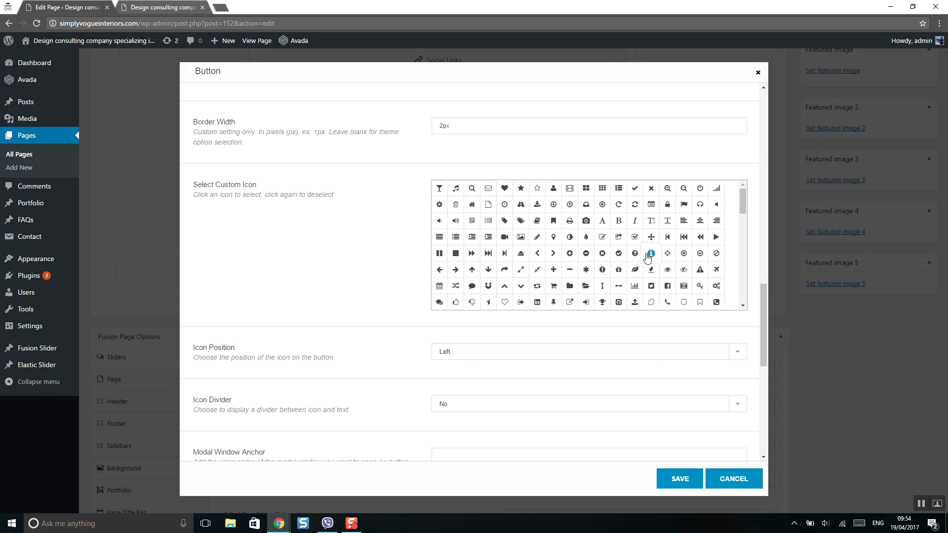
- Compare with the live site and keep the button icon positioned on the left
{"action": "left_click", "coordinate": [134, 6]}
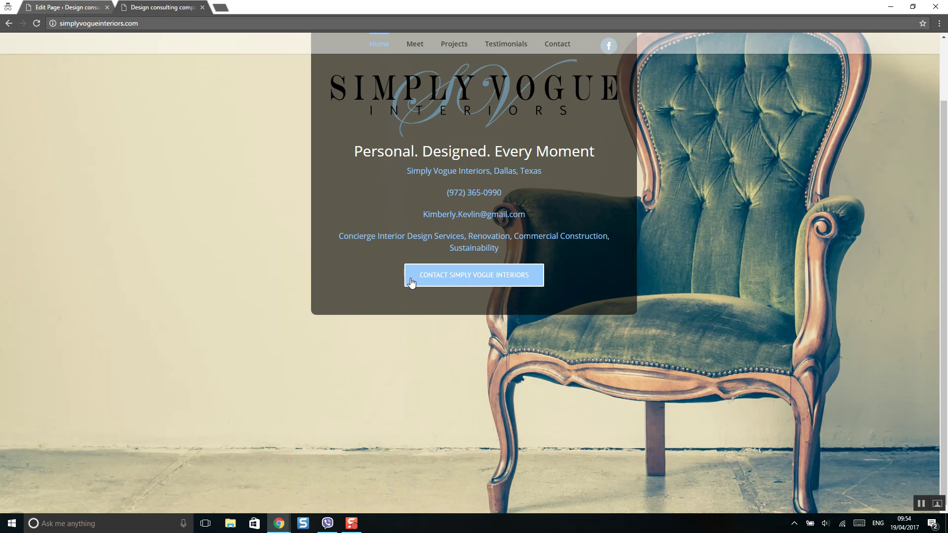
{"action": "left_click", "coordinate": [74, 7]}
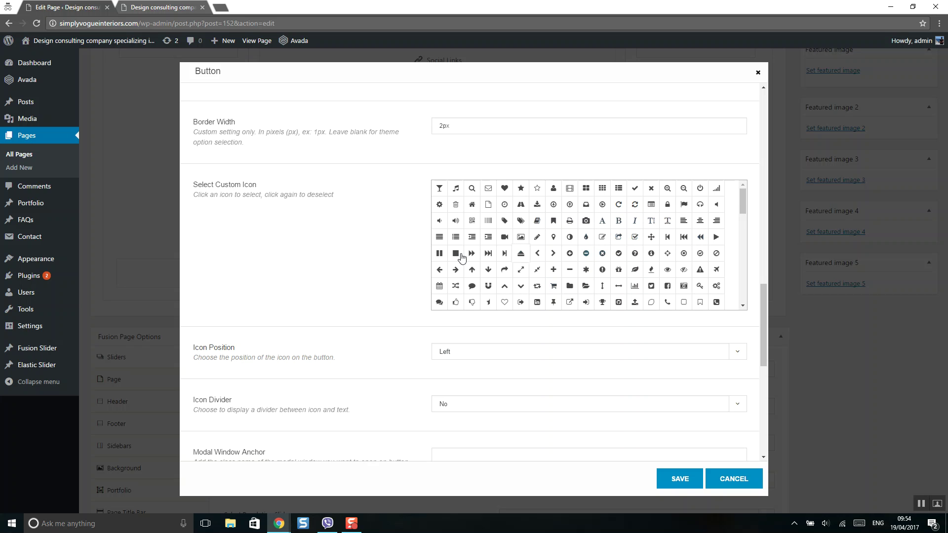
{"action": "scroll", "coordinate": [357, 264], "scroll_direction": "down", "scroll_amount": 1}
{"action": "scroll", "coordinate": [358, 263], "scroll_direction": "down", "scroll_amount": 2}
{"action": "scroll", "coordinate": [355, 237], "scroll_direction": "up", "scroll_amount": 3}
{"action": "scroll", "coordinate": [435, 296], "scroll_direction": "down", "scroll_amount": 2}
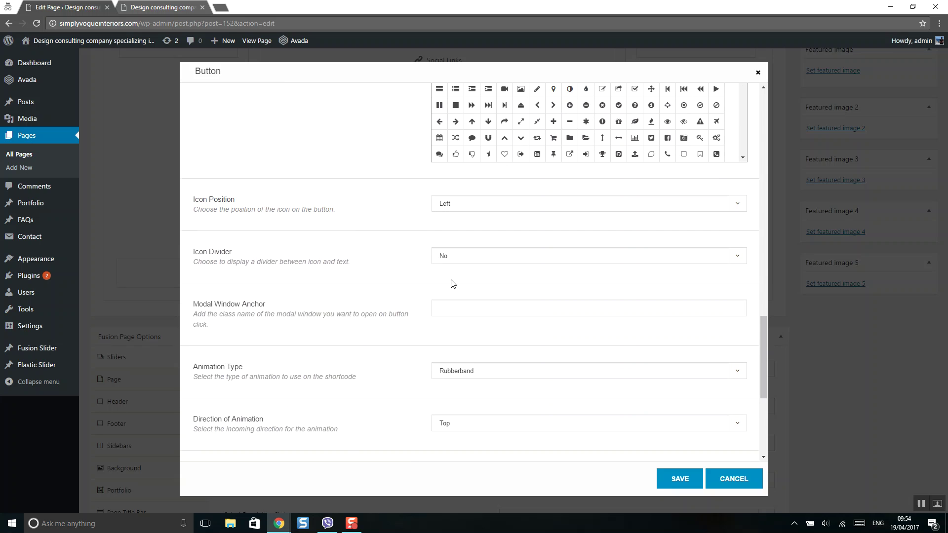
{"action": "left_click", "coordinate": [467, 206]}
{"action": "left_click", "coordinate": [383, 202]}
- Keep the Rubberband animation and Center alignment, then save the button settings
{"action": "scroll", "coordinate": [449, 279], "scroll_direction": "down", "scroll_amount": 5}
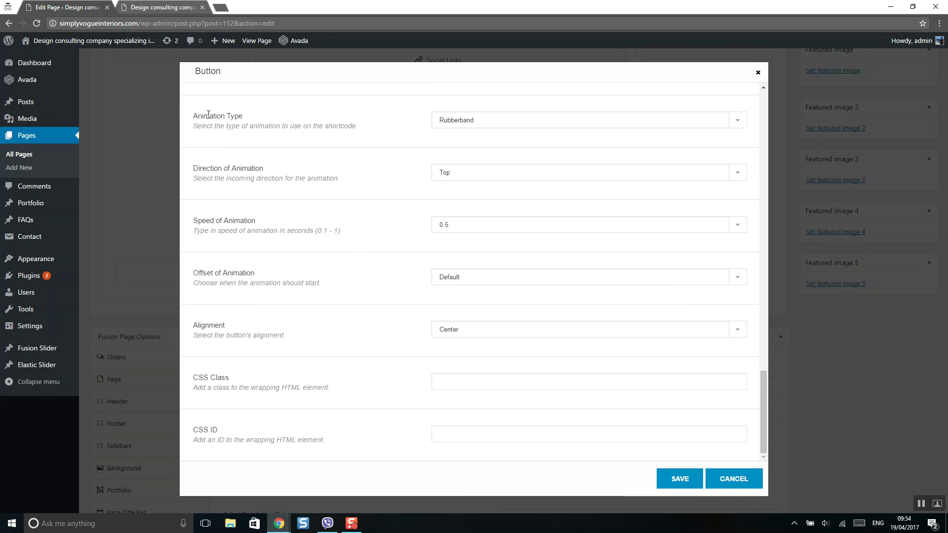
{"action": "left_click", "coordinate": [460, 123]}
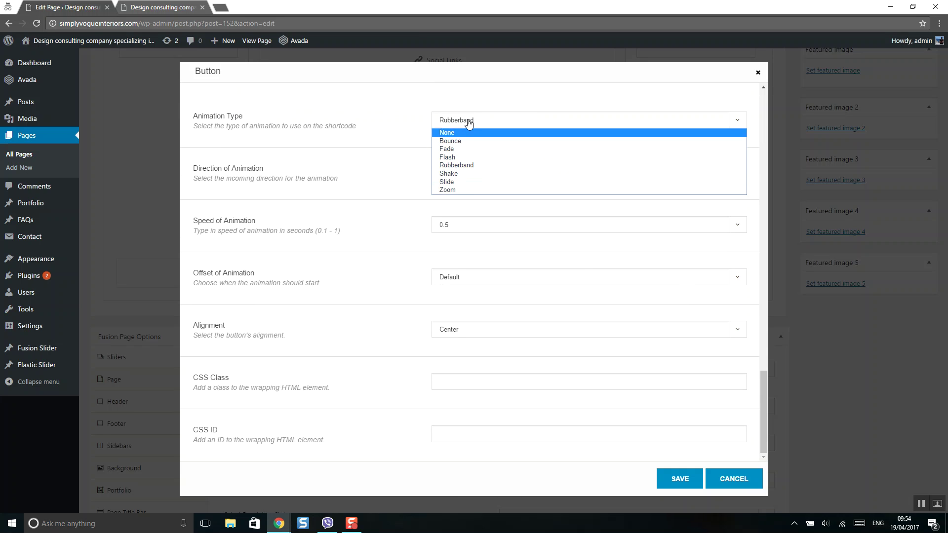
{"action": "left_click", "coordinate": [411, 148]}
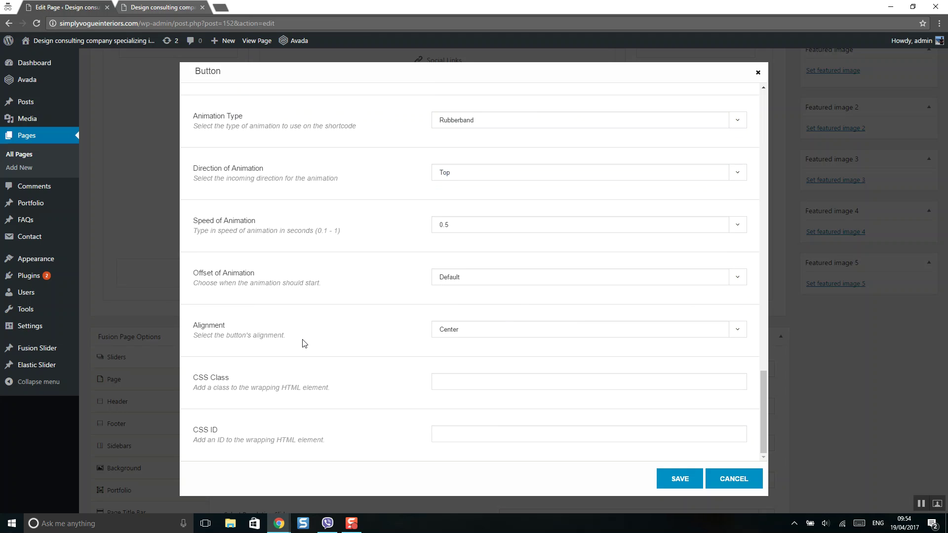
{"action": "left_click", "coordinate": [477, 332]}
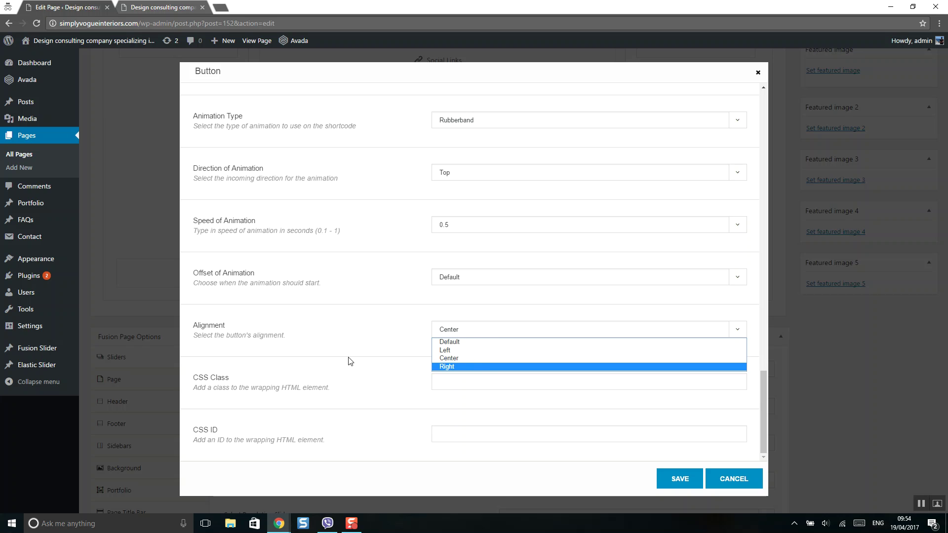
{"action": "left_click", "coordinate": [124, 7]}
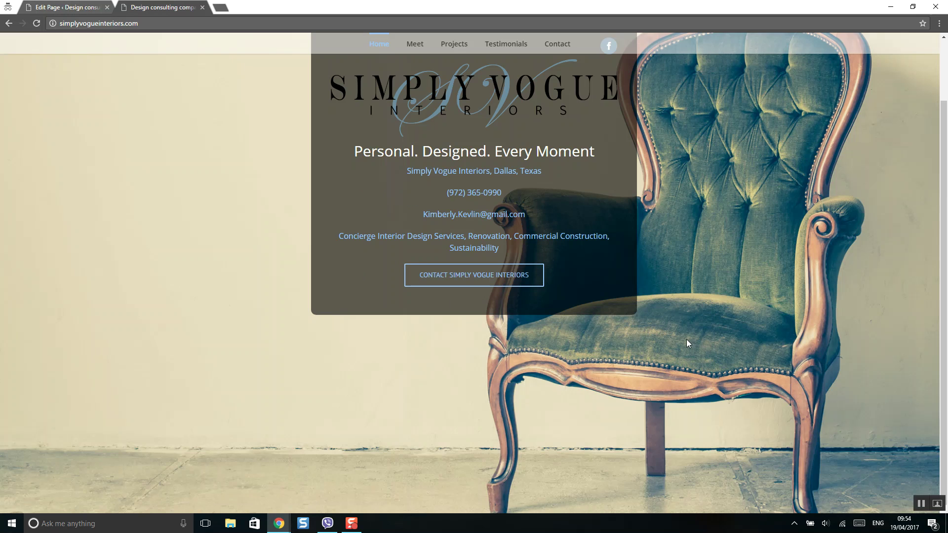
{"action": "scroll", "coordinate": [690, 347], "scroll_direction": "up", "scroll_amount": 2}
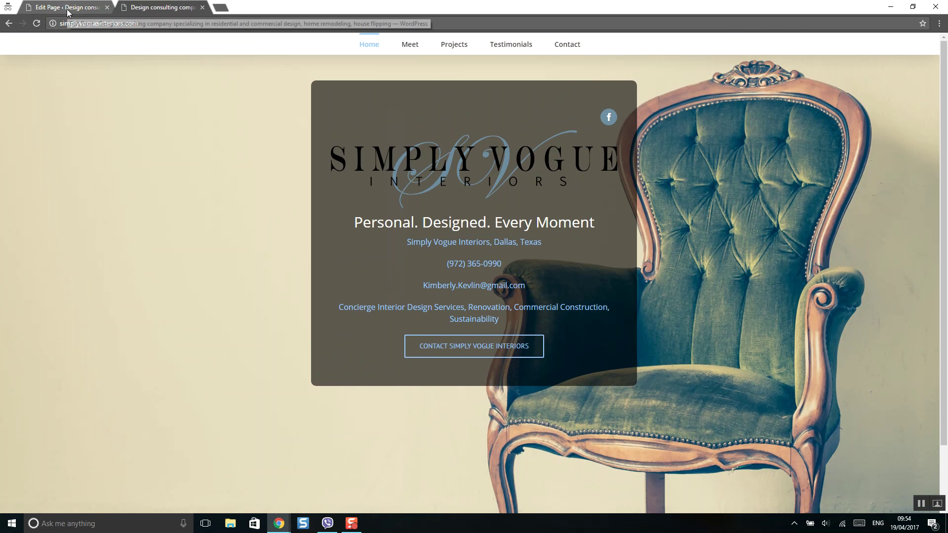
{"action": "left_click", "coordinate": [68, 8]}
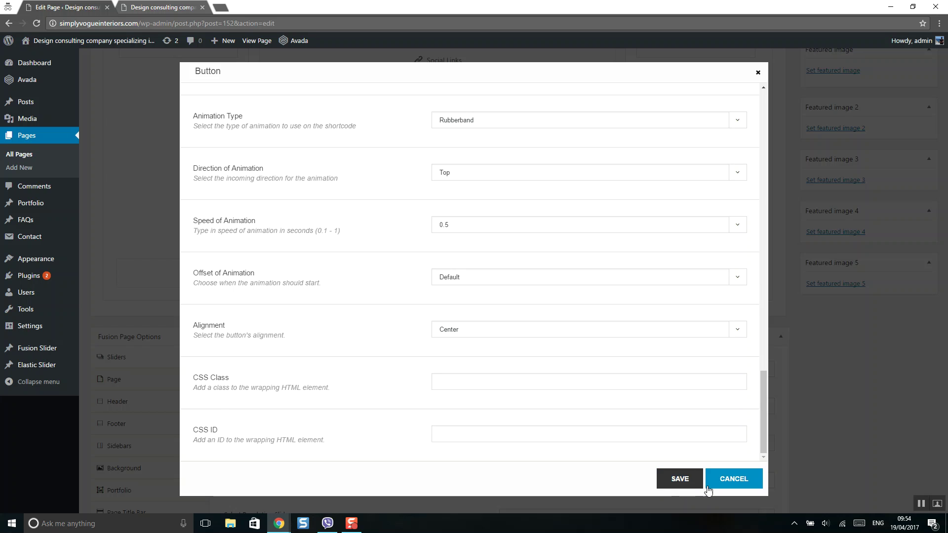
{"action": "left_click", "coordinate": [680, 479]}
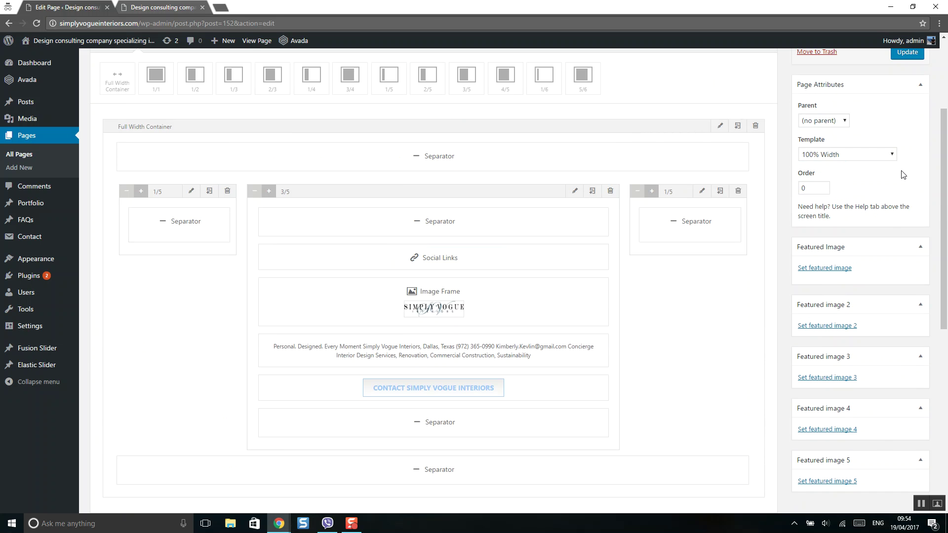
- View the Meet page on the live site, then close that tab to return to the editor
{"action": "scroll", "coordinate": [903, 174], "scroll_direction": "up", "scroll_amount": 3}
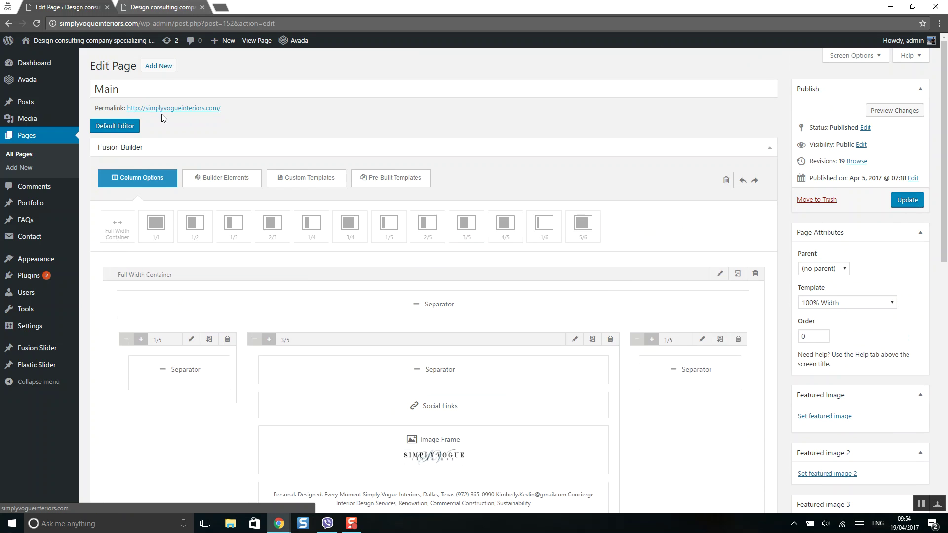
{"action": "left_click", "coordinate": [156, 8]}
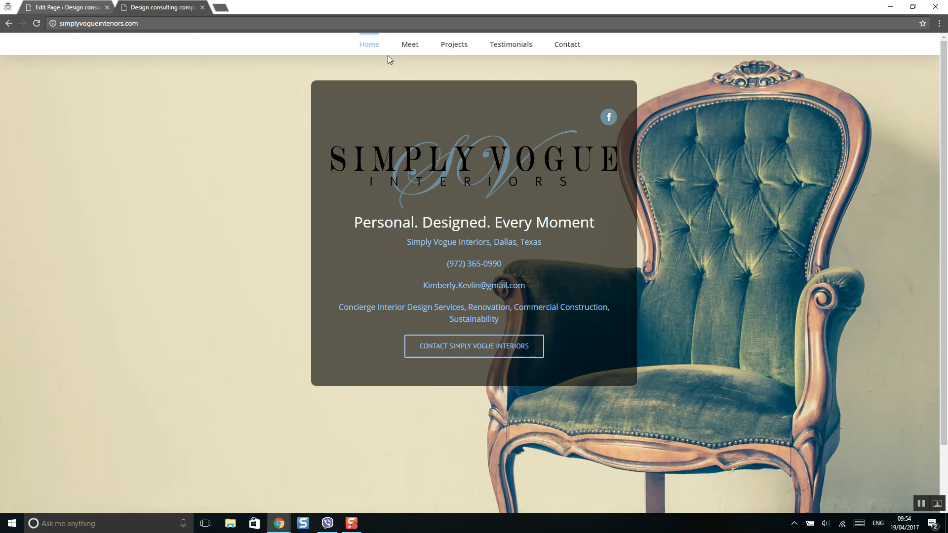
{"action": "left_click", "coordinate": [410, 45]}
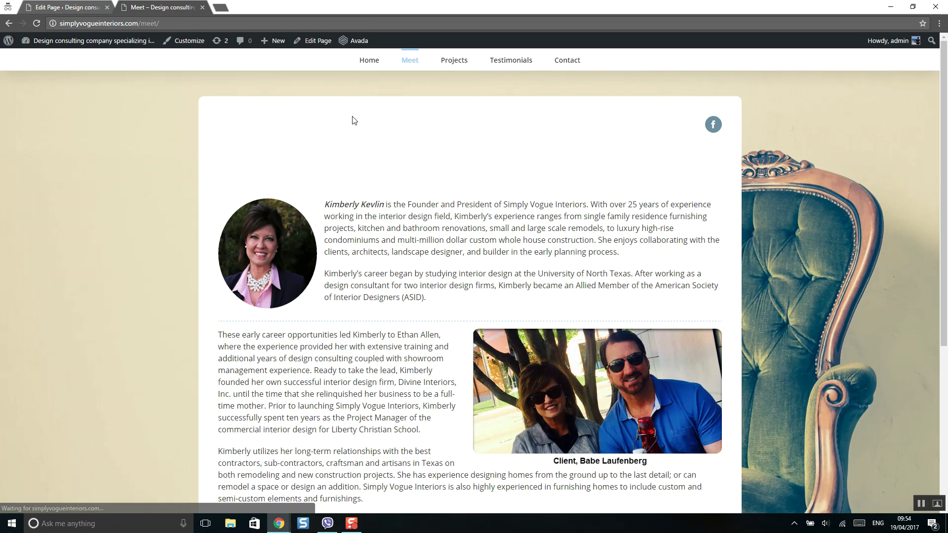
{"action": "scroll", "coordinate": [259, 334], "scroll_direction": "down", "scroll_amount": 5}
{"action": "scroll", "coordinate": [259, 334], "scroll_direction": "up", "scroll_amount": 5}
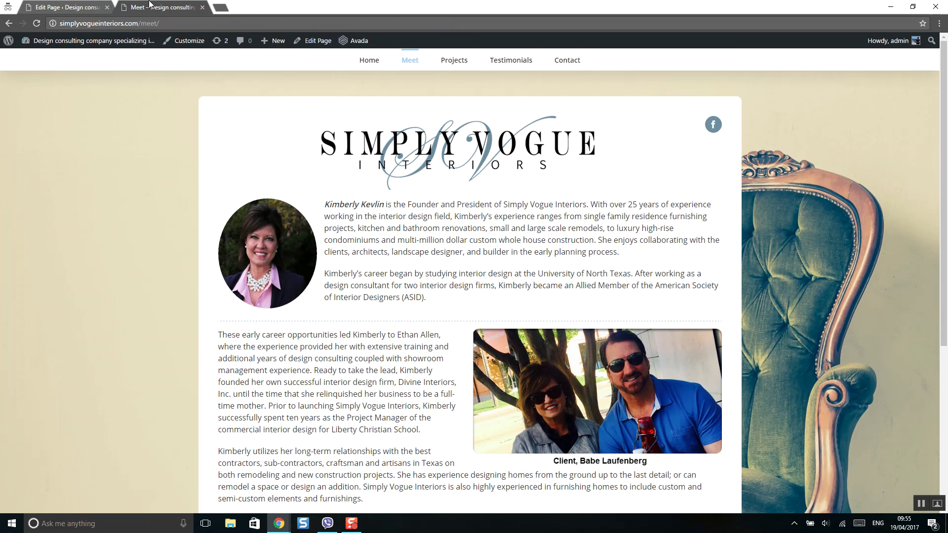
{"action": "left_click", "coordinate": [108, 8]}
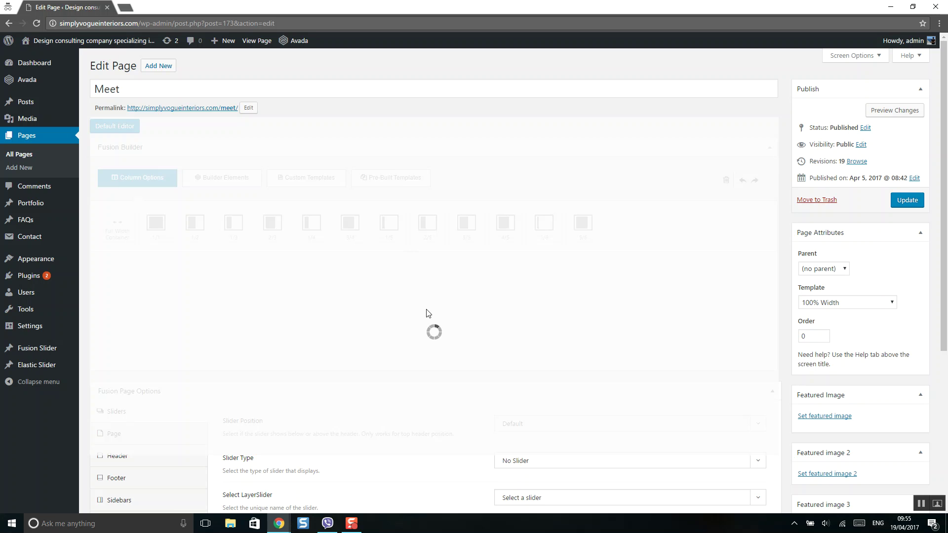
- Open the live site in a new tab and go to its Meet page
{"action": "scroll", "coordinate": [409, 313], "scroll_direction": "down", "scroll_amount": 3}
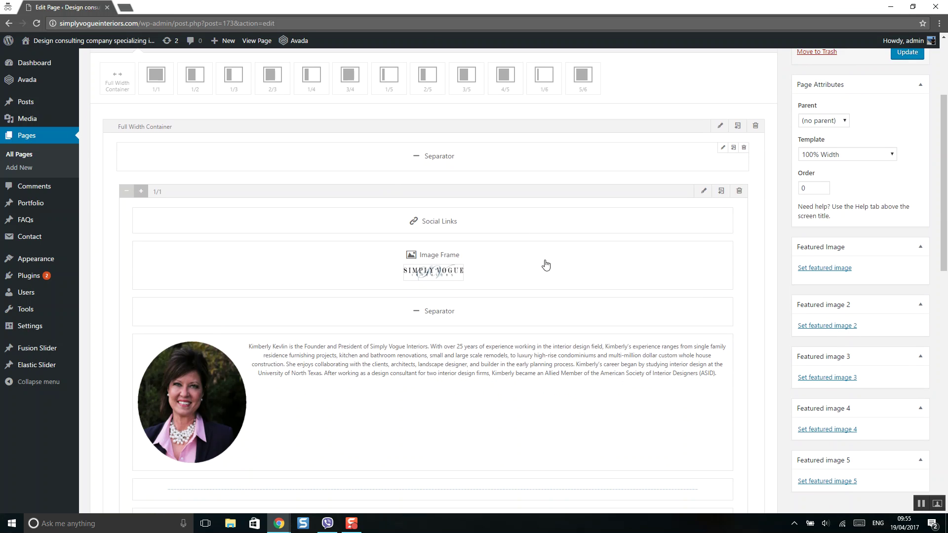
{"action": "scroll", "coordinate": [573, 218], "scroll_direction": "down", "scroll_amount": 5}
{"action": "scroll", "coordinate": [538, 180], "scroll_direction": "up", "scroll_amount": 4}
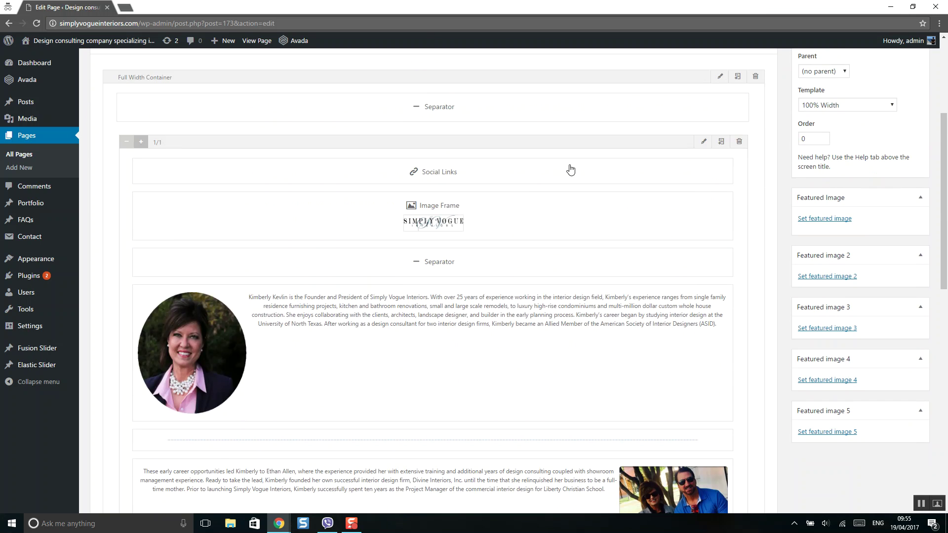
{"action": "mouse_move", "coordinate": [110, 42]}
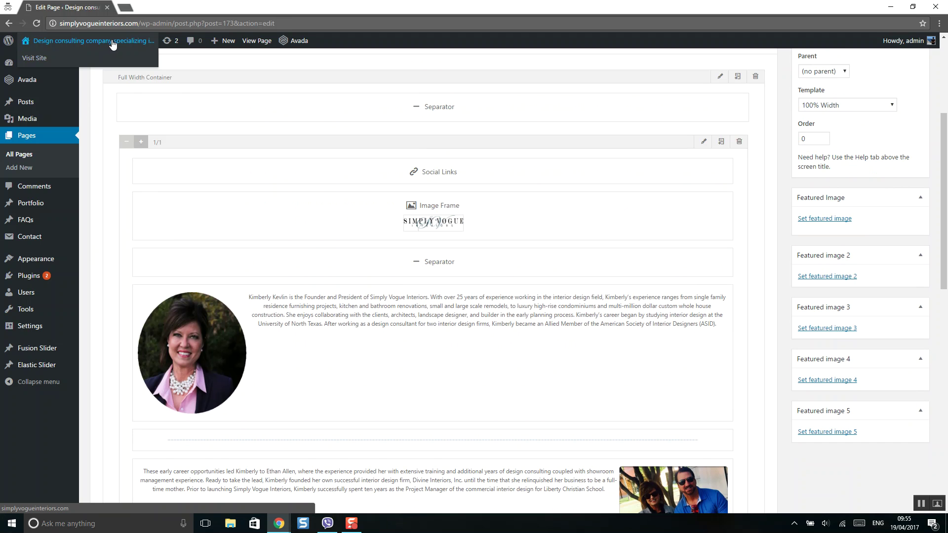
{"action": "right_click", "coordinate": [110, 59]}
{"action": "left_click", "coordinate": [158, 69]}
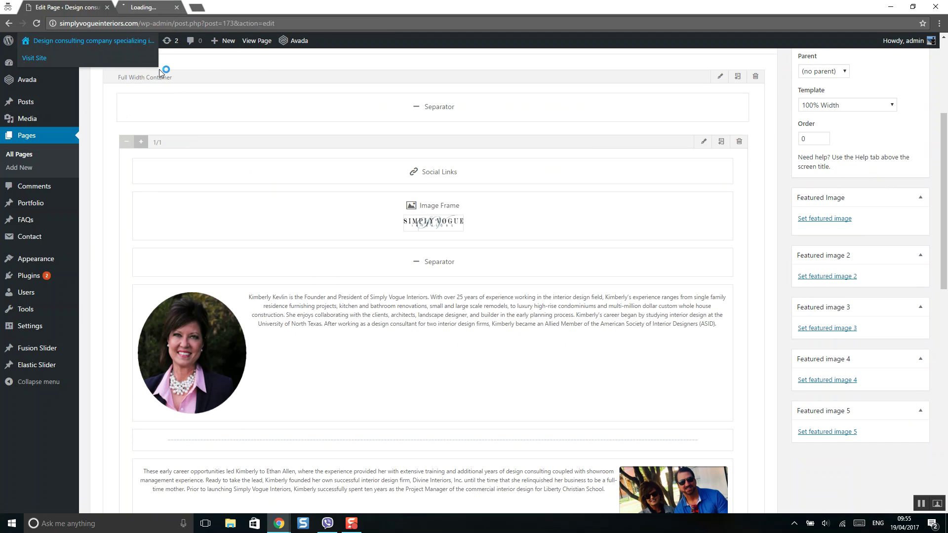
{"action": "left_click", "coordinate": [150, 9]}
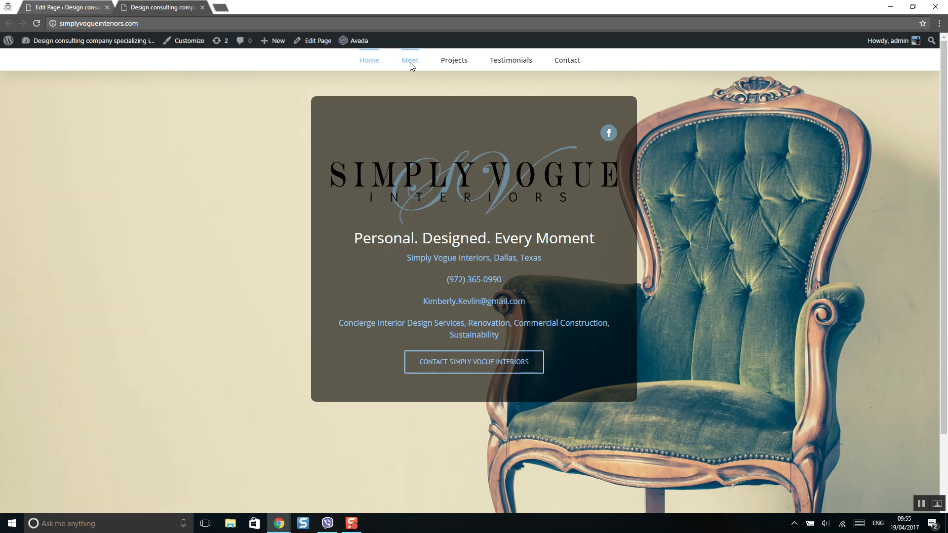
{"action": "left_click", "coordinate": [414, 72]}
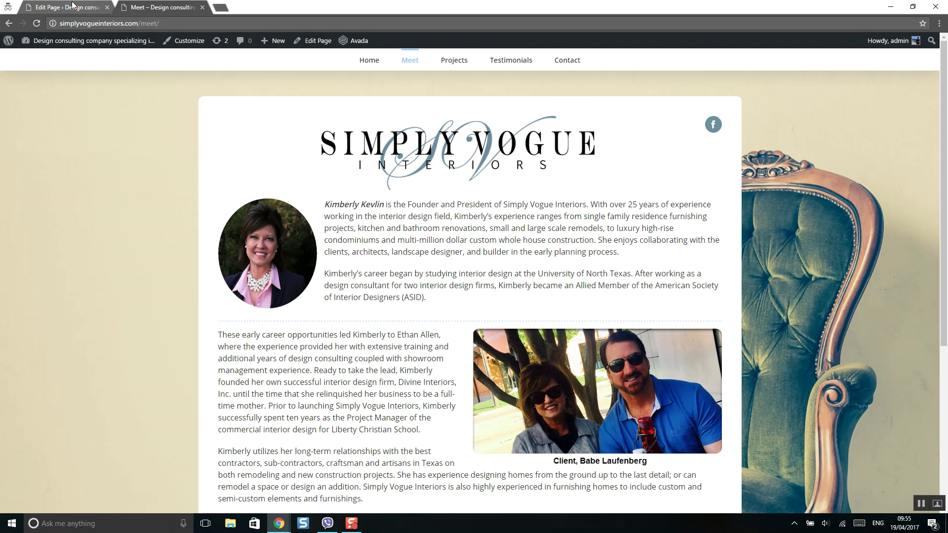
{"action": "left_click", "coordinate": [72, 6]}
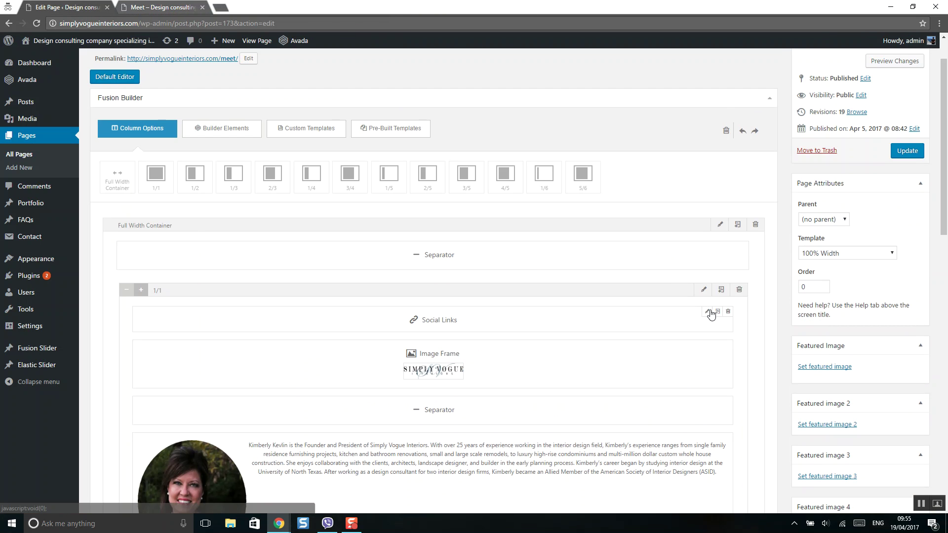
- Review the Meet page's Social Links settings and close them unchanged
{"action": "left_click", "coordinate": [708, 312]}
{"action": "scroll", "coordinate": [321, 263], "scroll_direction": "down", "scroll_amount": 8}
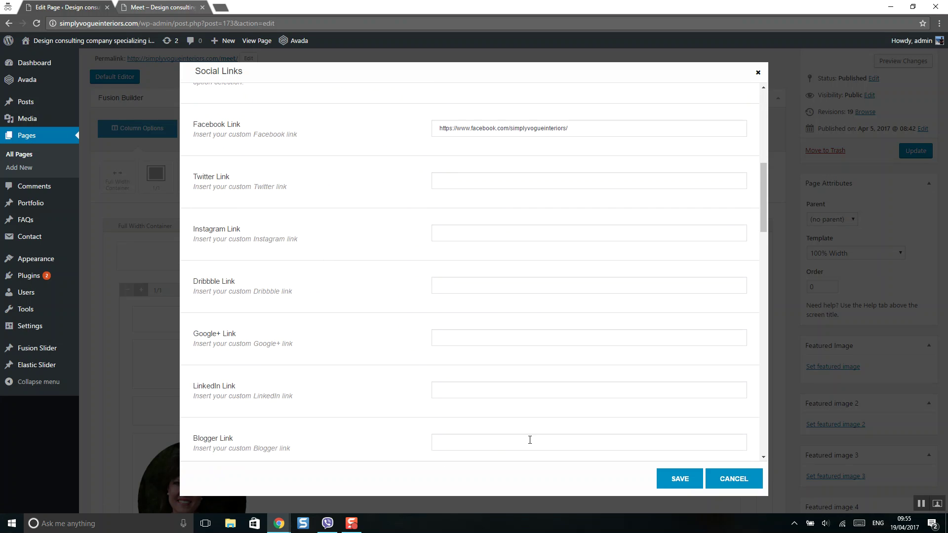
{"action": "left_click", "coordinate": [757, 478]}
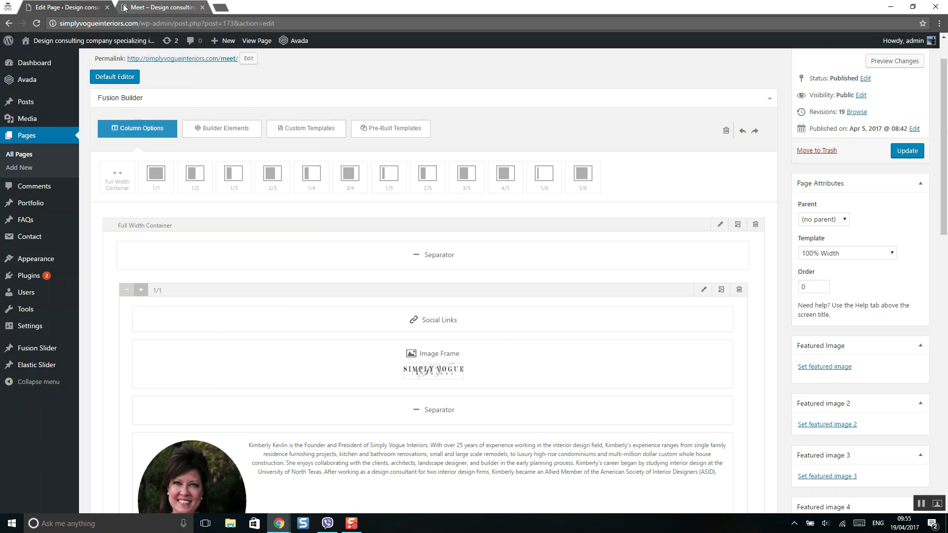
- Recheck the live Meet page, then open the biography Text Block for editing
{"action": "left_click", "coordinate": [124, 7]}
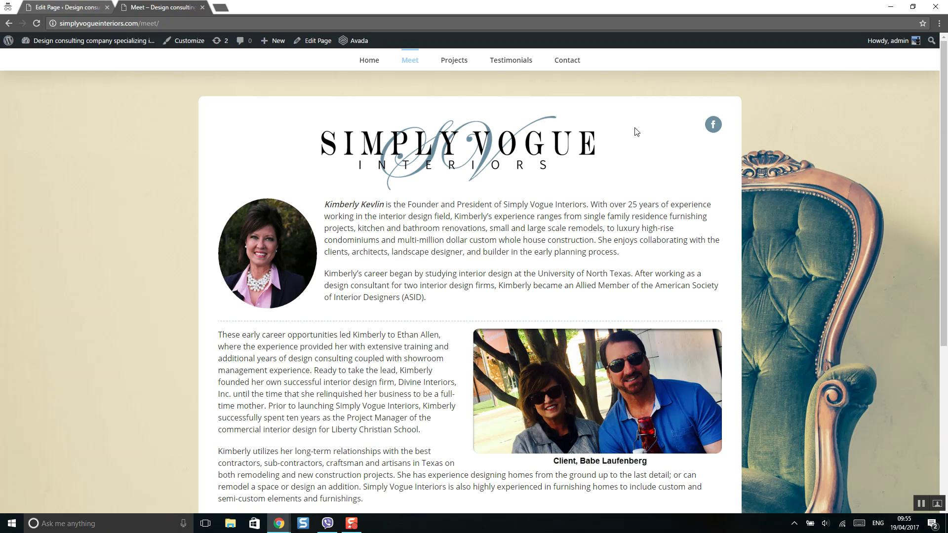
{"action": "scroll", "coordinate": [411, 292], "scroll_direction": "down", "scroll_amount": 5}
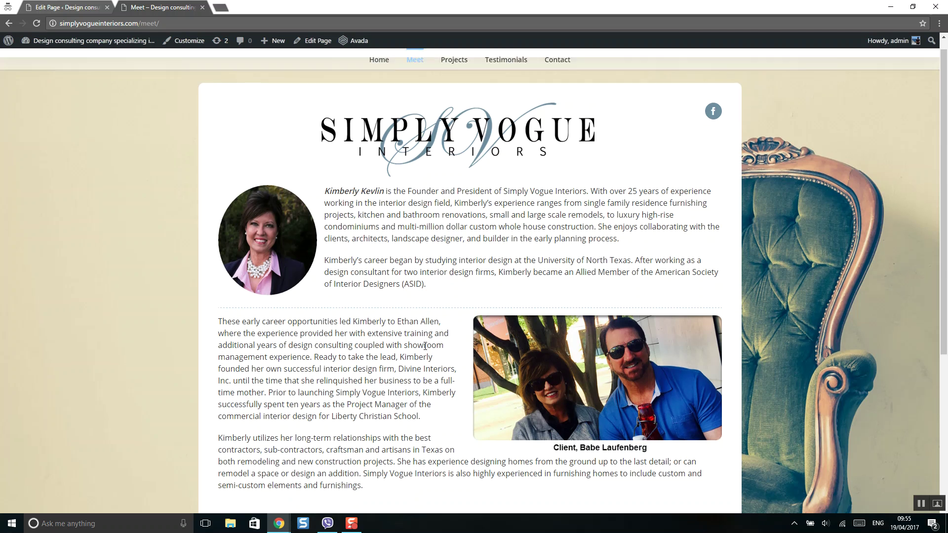
{"action": "scroll", "coordinate": [447, 250], "scroll_direction": "up", "scroll_amount": 5}
{"action": "scroll", "coordinate": [401, 311], "scroll_direction": "down", "scroll_amount": 5}
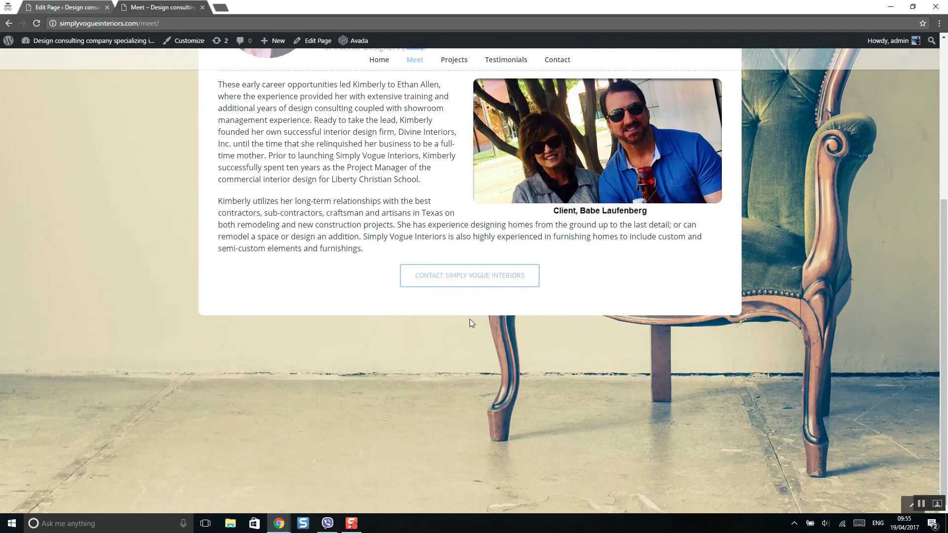
{"action": "scroll", "coordinate": [413, 279], "scroll_direction": "up", "scroll_amount": 5}
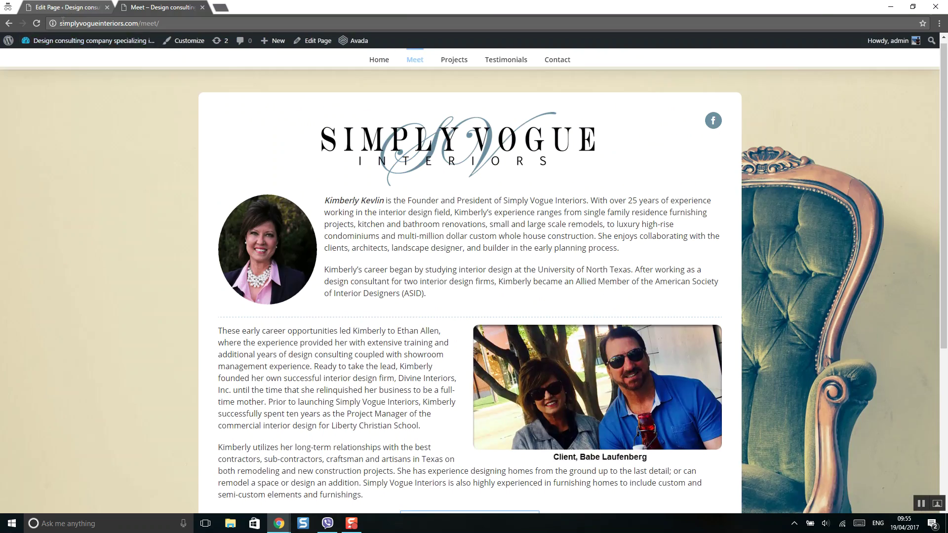
{"action": "left_click", "coordinate": [67, 8]}
{"action": "scroll", "coordinate": [323, 107], "scroll_direction": "down", "scroll_amount": 7}
{"action": "scroll", "coordinate": [661, 202], "scroll_direction": "up", "scroll_amount": 2}
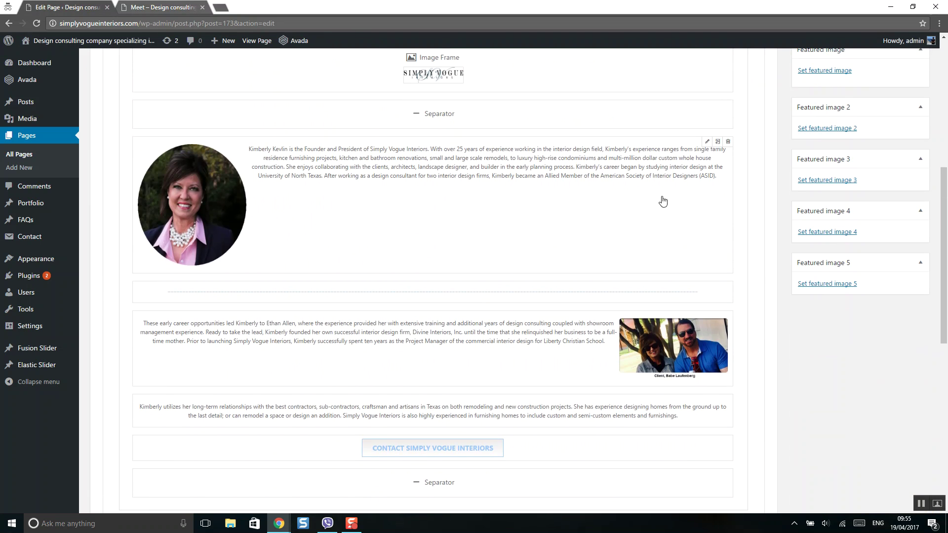
{"action": "left_click", "coordinate": [708, 142]}
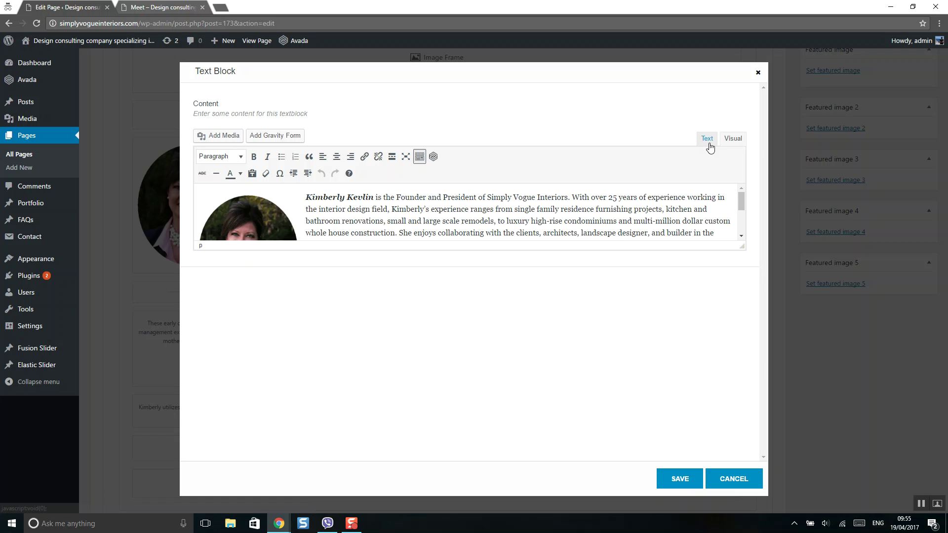
- Delete the old portrait from the bio text and start adding media at the text's beginning
{"action": "left_click_drag", "start_coordinate": [742, 247], "coordinate": [742, 406]}
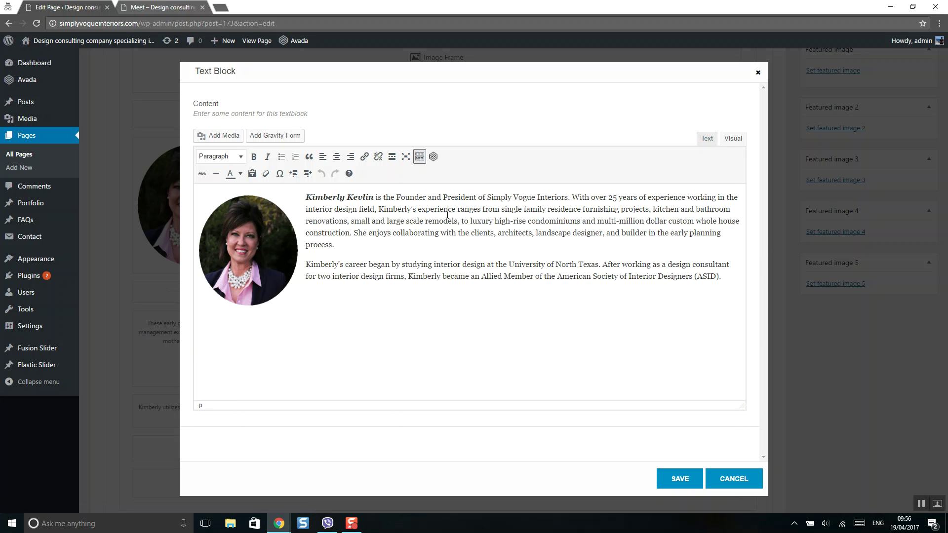
{"action": "left_click", "coordinate": [259, 232]}
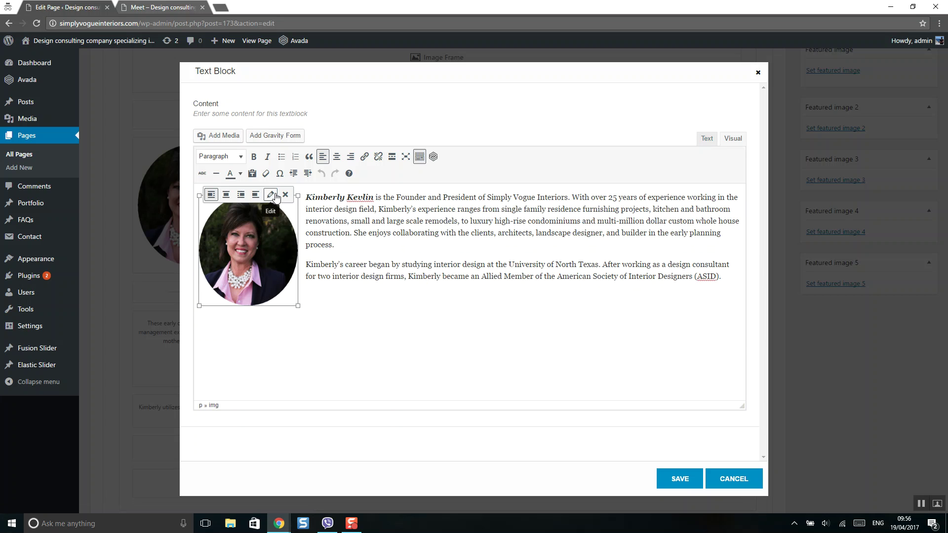
{"action": "left_click", "coordinate": [469, 319]}
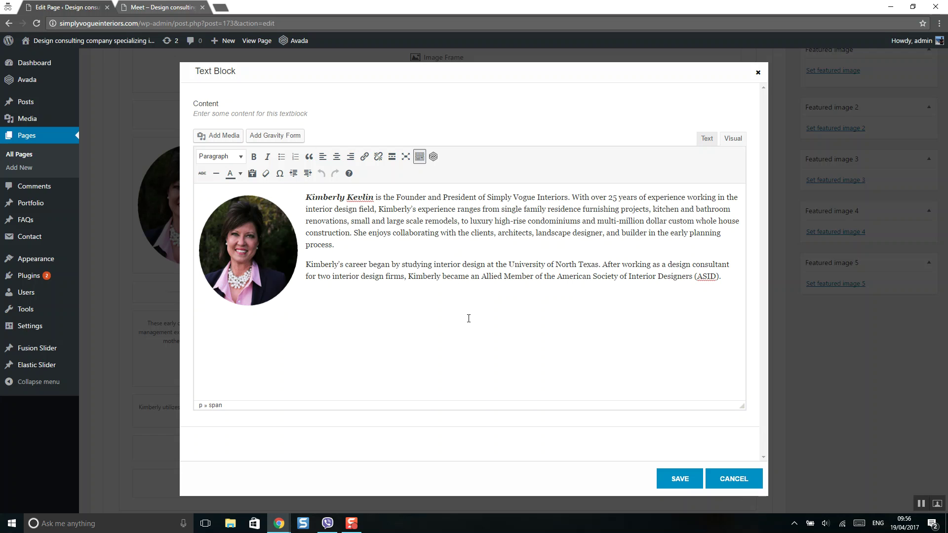
{"action": "left_click", "coordinate": [279, 226]}
{"action": "left_click", "coordinate": [283, 193]}
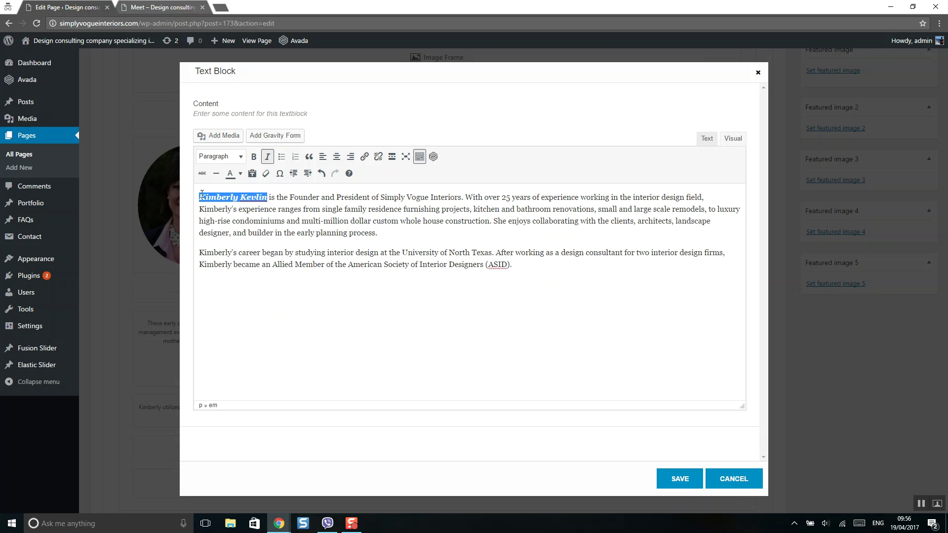
{"action": "left_click", "coordinate": [207, 197]}
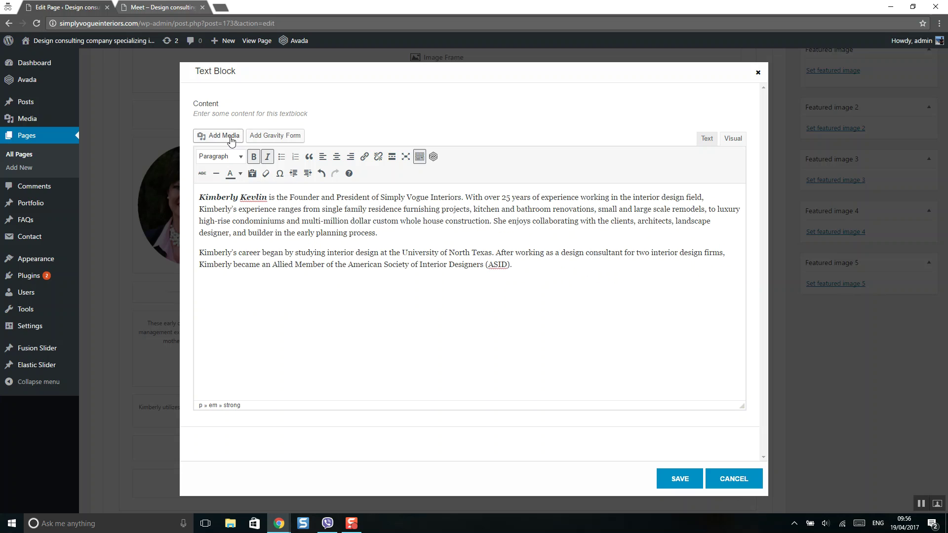
{"action": "left_click", "coordinate": [215, 135]}
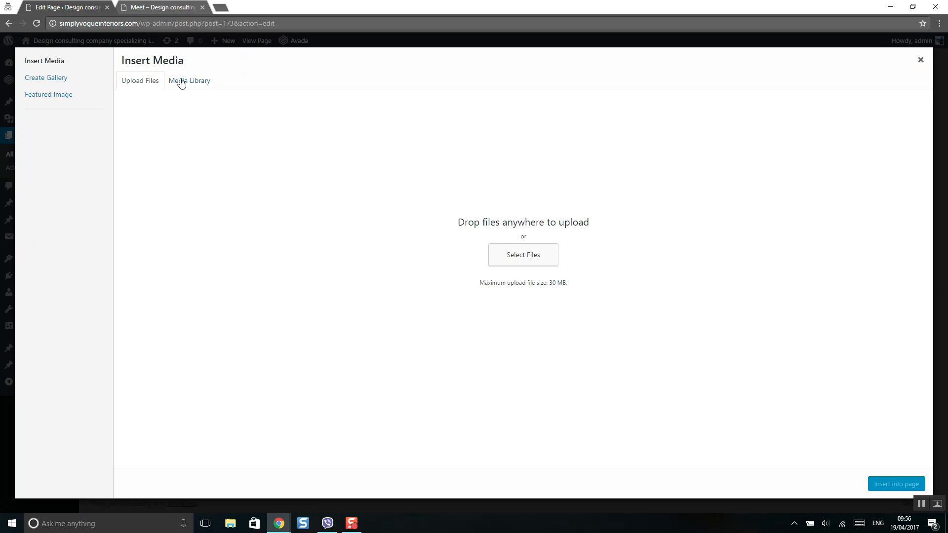
- Insert the circular portrait photo from the media library into the bio text block
{"action": "left_click", "coordinate": [181, 82]}
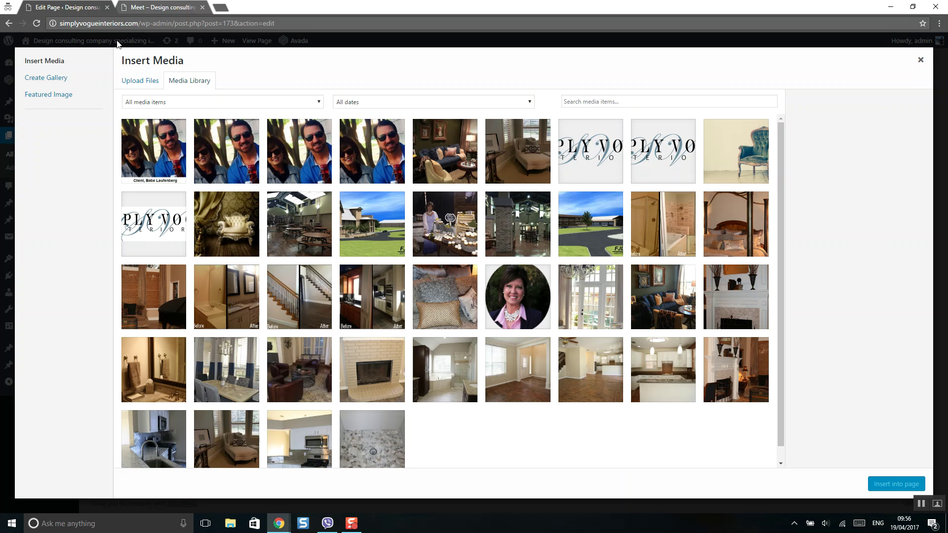
{"action": "left_click", "coordinate": [540, 316]}
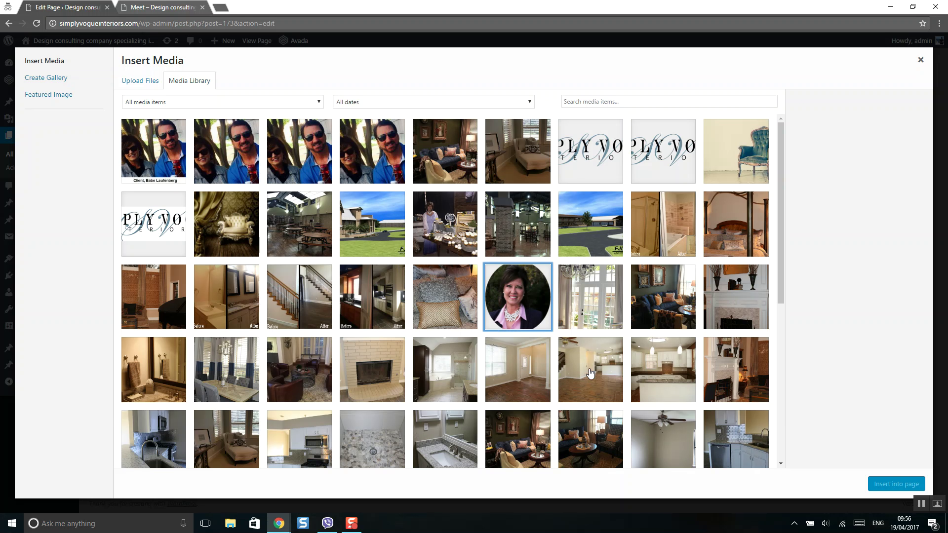
{"action": "scroll", "coordinate": [822, 434], "scroll_direction": "down", "scroll_amount": 2}
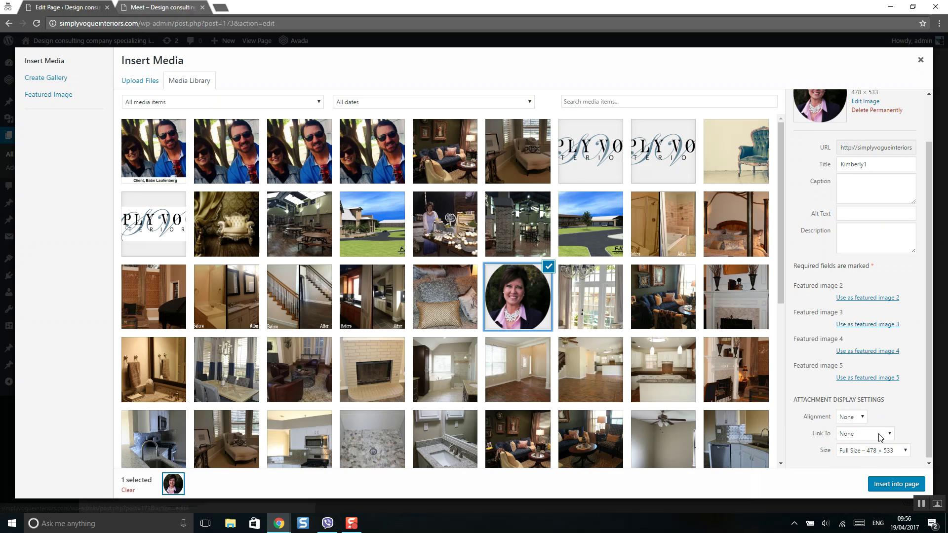
{"action": "left_click", "coordinate": [896, 485]}
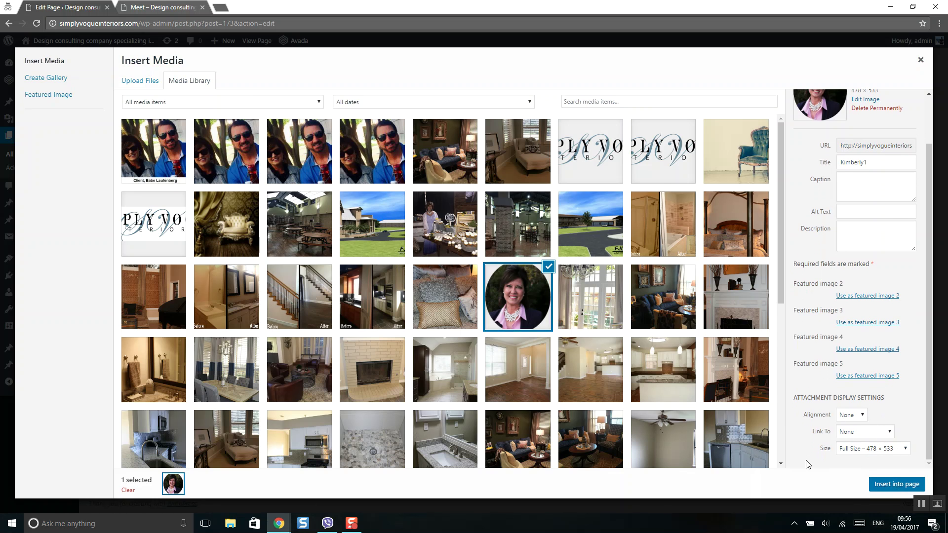
- Shrink the portrait to about 180 px wide, align it left, and save the text block
{"action": "left_click", "coordinate": [329, 271]}
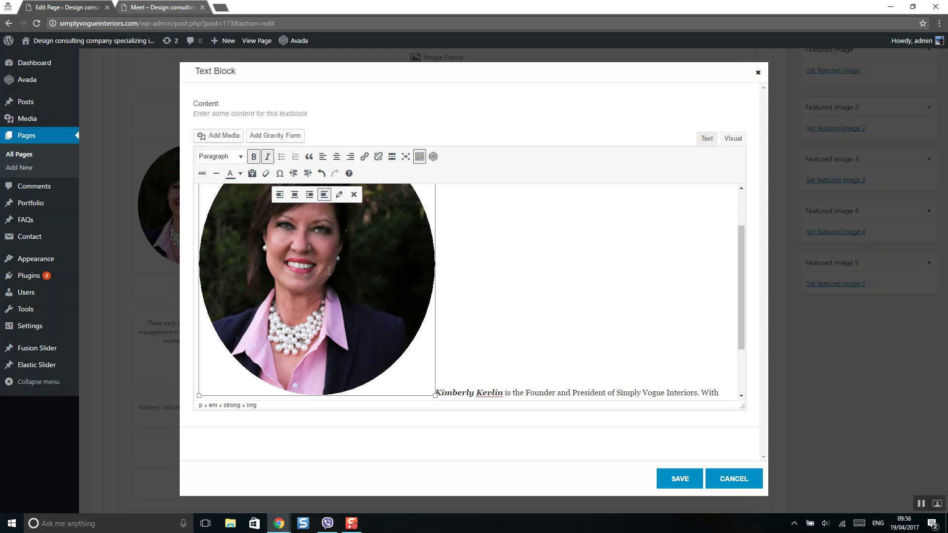
{"action": "left_click_drag", "start_coordinate": [435, 395], "coordinate": [288, 291]}
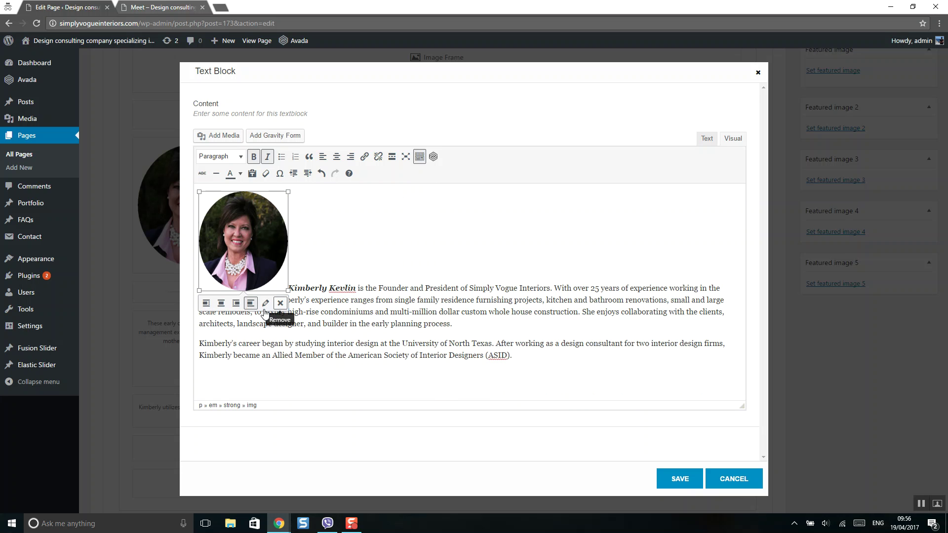
{"action": "left_click", "coordinate": [206, 304]}
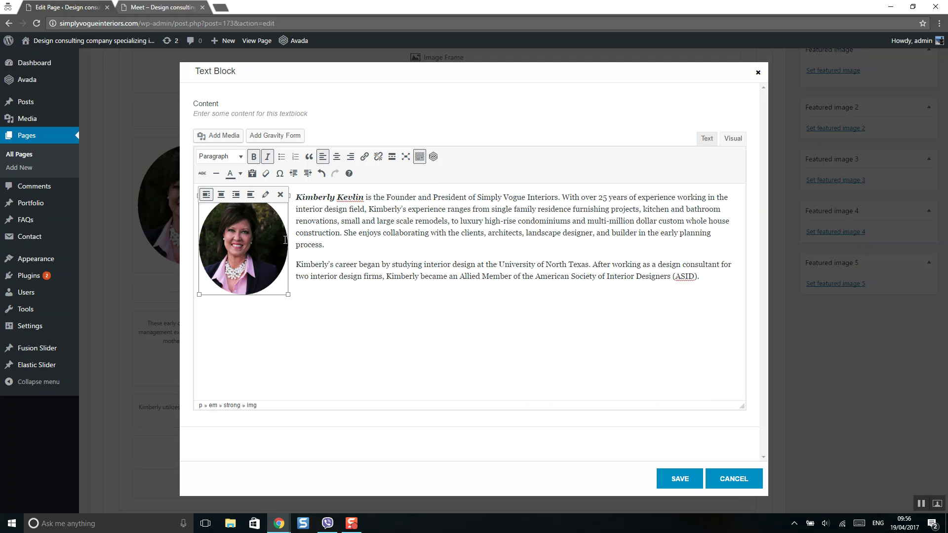
{"action": "left_click", "coordinate": [364, 294]}
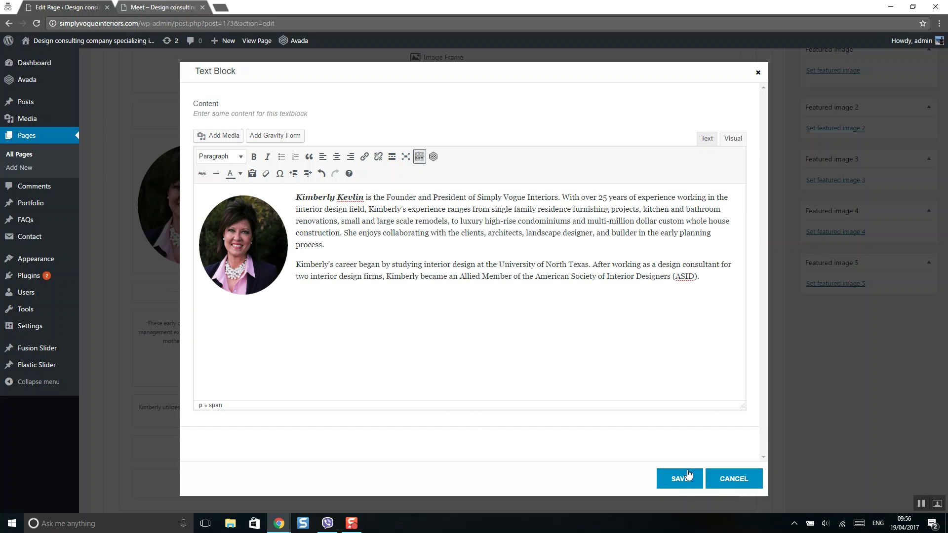
{"action": "left_click", "coordinate": [773, 343]}
{"action": "scroll", "coordinate": [600, 268], "scroll_direction": "down", "scroll_amount": 2}
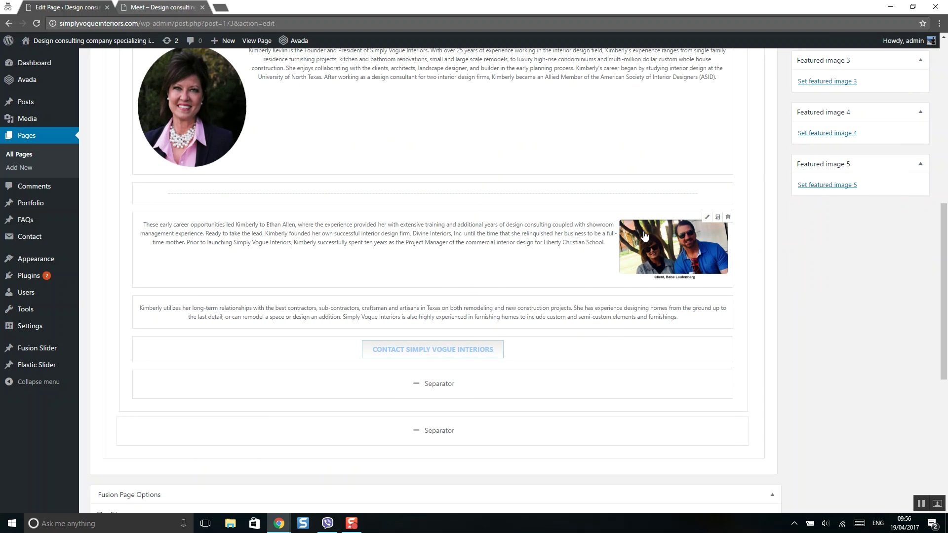
{"action": "scroll", "coordinate": [321, 327], "scroll_direction": "up", "scroll_amount": 10}
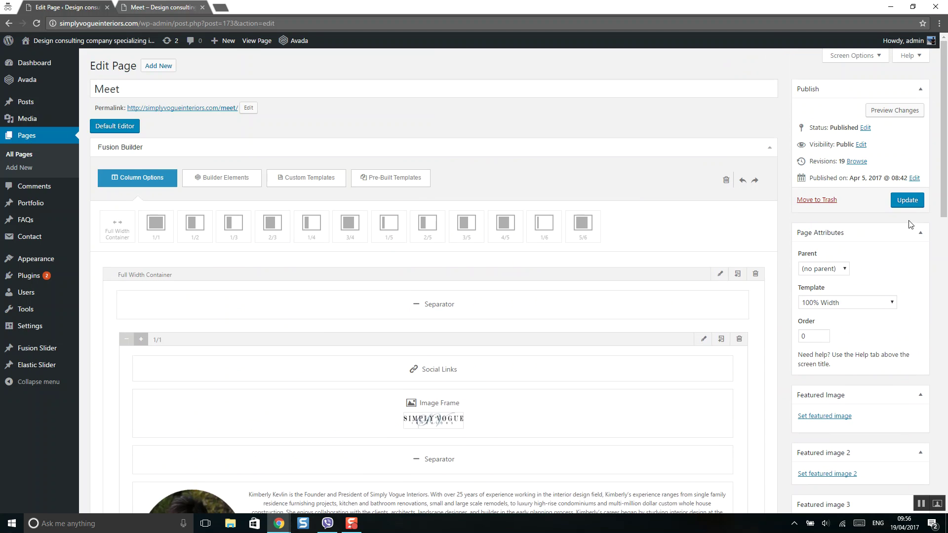
{"action": "scroll", "coordinate": [322, 326], "scroll_direction": "down", "scroll_amount": 8}
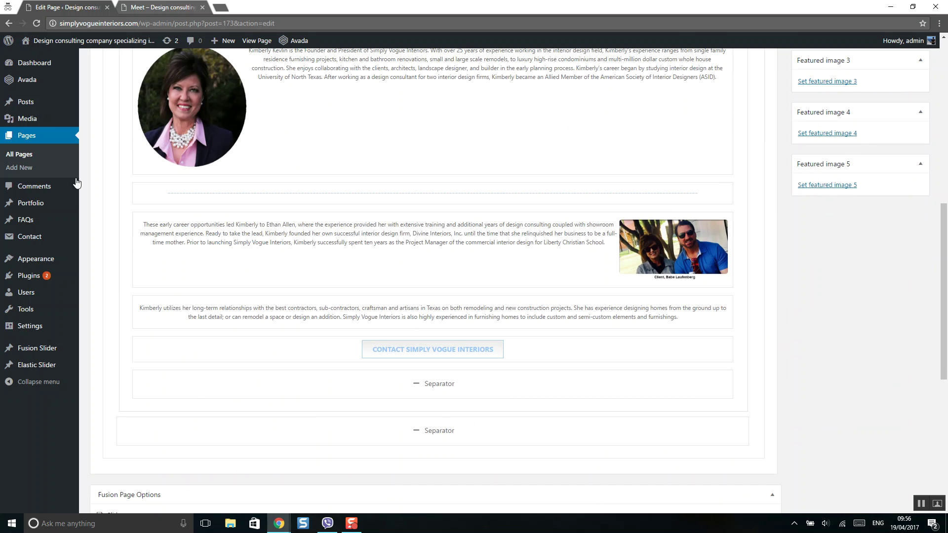
{"action": "scroll", "coordinate": [214, 89], "scroll_direction": "up", "scroll_amount": 3}
{"action": "left_click", "coordinate": [50, 134]}
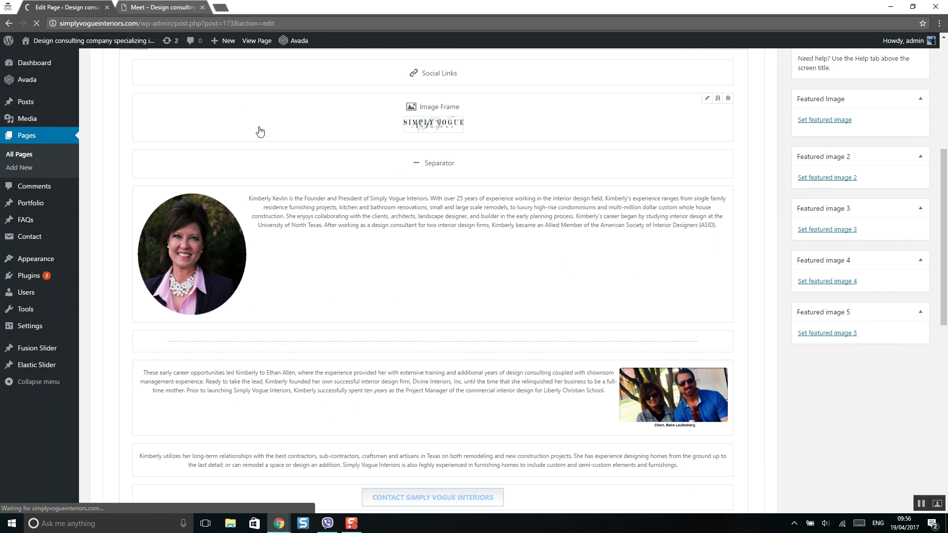
- Open the Projects page in Fusion Builder from the Pages list
{"action": "left_click", "coordinate": [162, 9]}
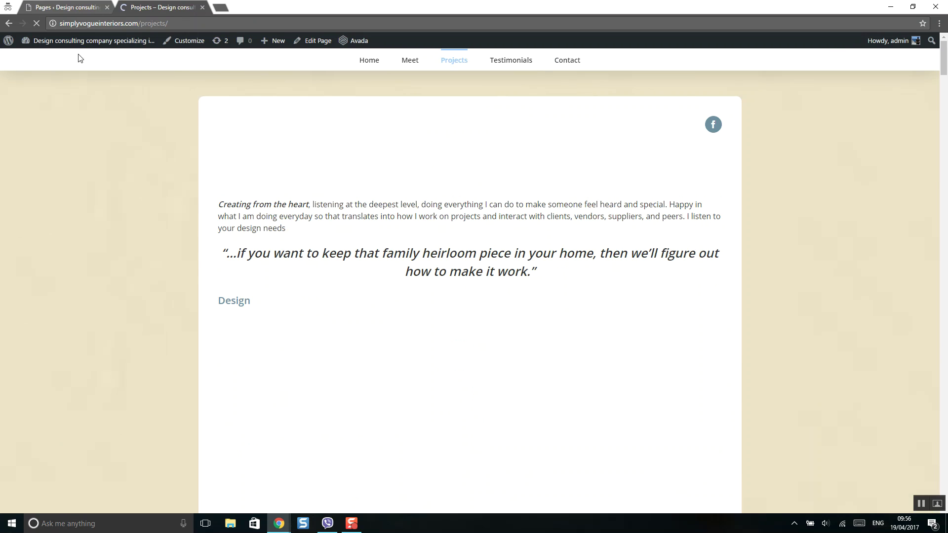
{"action": "left_click", "coordinate": [60, 5]}
{"action": "left_click", "coordinate": [118, 262]}
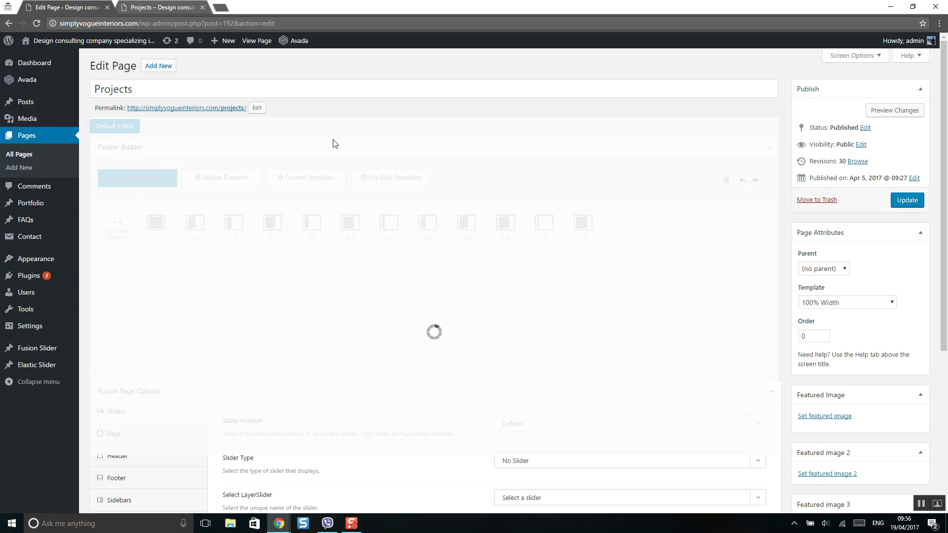
- Browse the Design image gallery on the live Projects page, then return to the editor
{"action": "key", "text": "ctrl+Tab"}
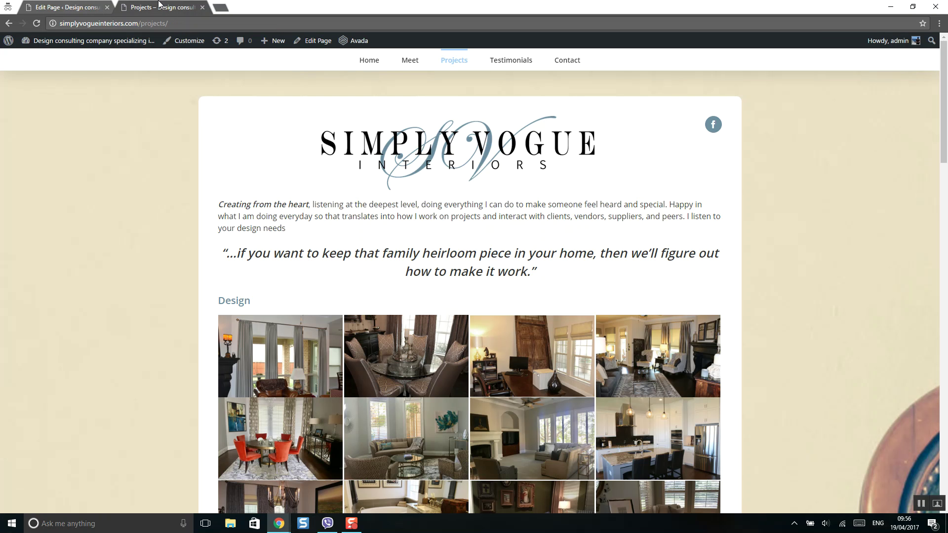
{"action": "scroll", "coordinate": [473, 252], "scroll_direction": "down", "scroll_amount": 3}
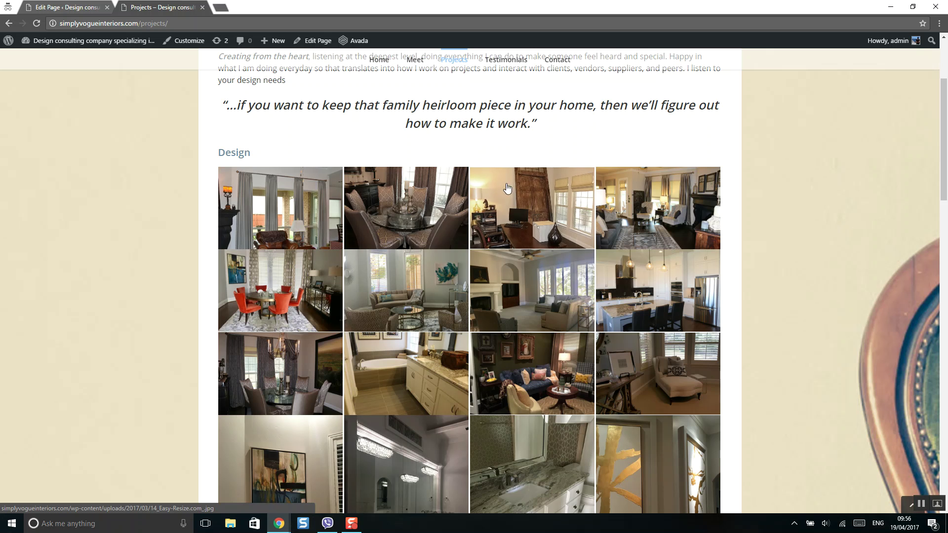
{"action": "scroll", "coordinate": [276, 178], "scroll_direction": "down", "scroll_amount": 6}
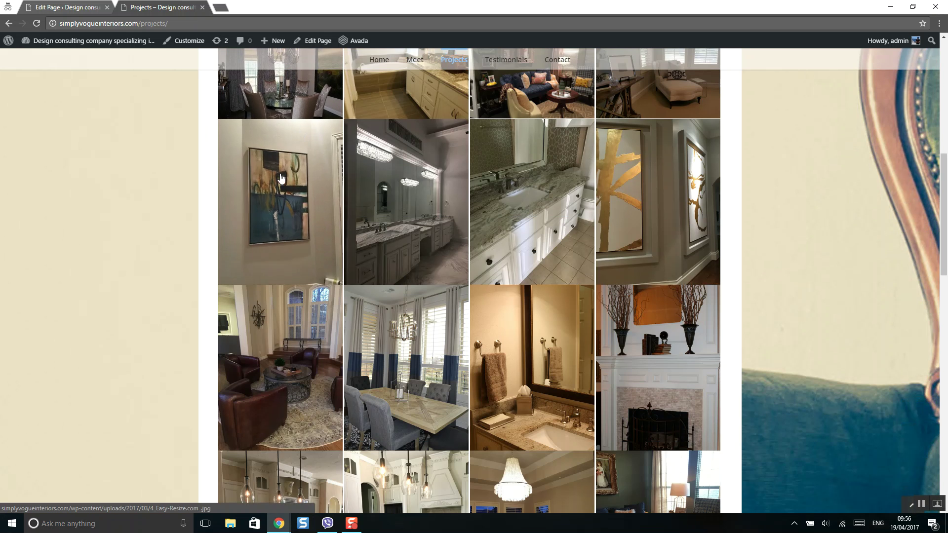
{"action": "scroll", "coordinate": [543, 163], "scroll_direction": "down", "scroll_amount": 4}
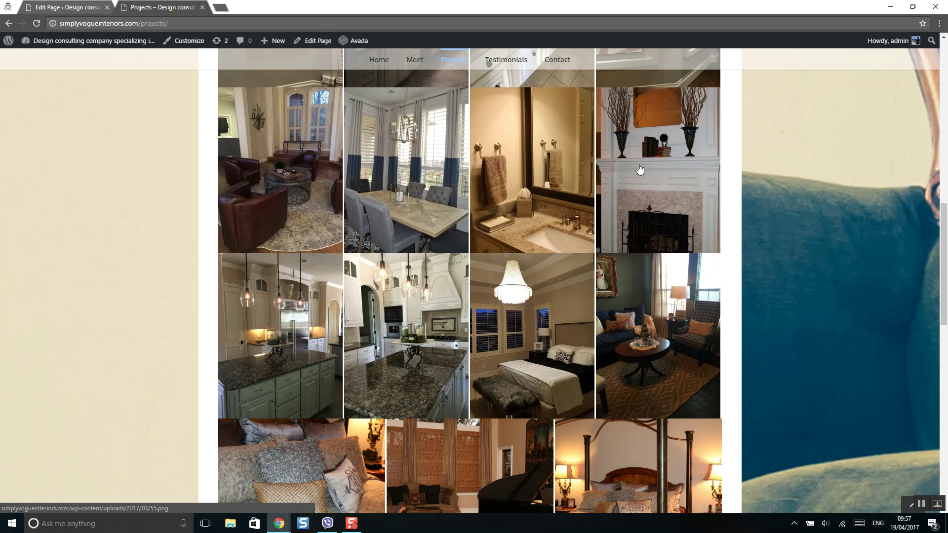
{"action": "scroll", "coordinate": [575, 170], "scroll_direction": "up", "scroll_amount": 6}
{"action": "scroll", "coordinate": [575, 170], "scroll_direction": "up", "scroll_amount": 3}
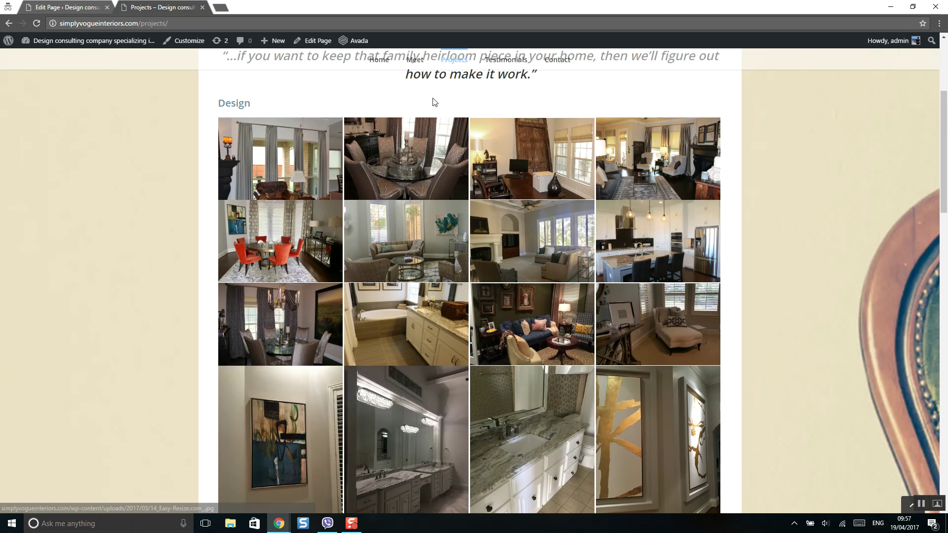
{"action": "left_click", "coordinate": [87, 12]}
- Scroll the Projects builder layout to locate the Design section's carousel stack
{"action": "scroll", "coordinate": [482, 322], "scroll_direction": "down", "scroll_amount": 9}
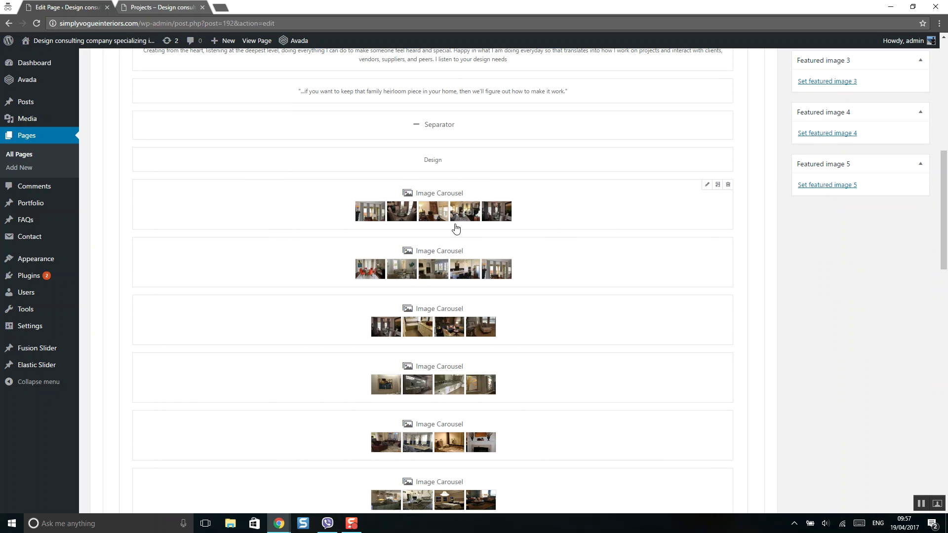
{"action": "scroll", "coordinate": [482, 284], "scroll_direction": "down", "scroll_amount": 8}
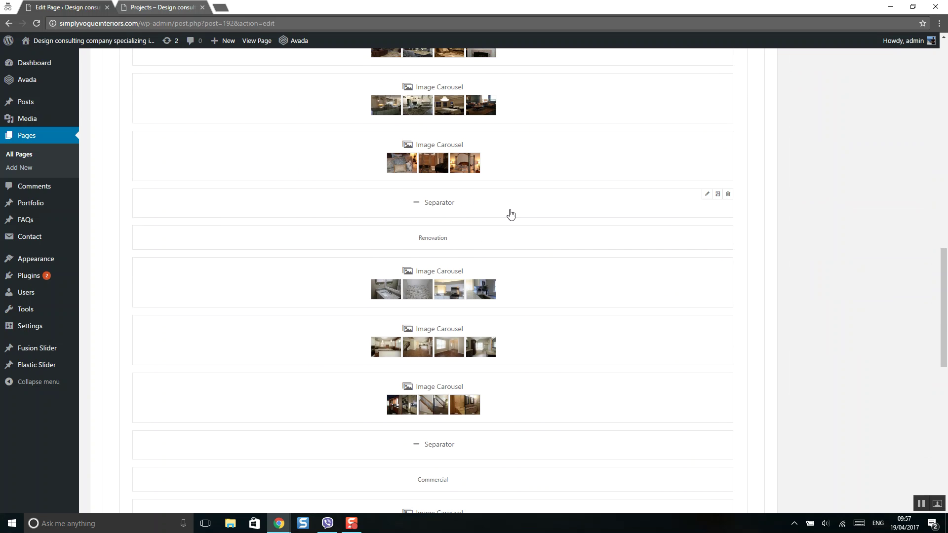
{"action": "scroll", "coordinate": [489, 218], "scroll_direction": "up", "scroll_amount": 3}
{"action": "scroll", "coordinate": [475, 275], "scroll_direction": "down", "scroll_amount": 3}
{"action": "scroll", "coordinate": [493, 306], "scroll_direction": "down", "scroll_amount": 7}
{"action": "scroll", "coordinate": [494, 311], "scroll_direction": "up", "scroll_amount": 6}
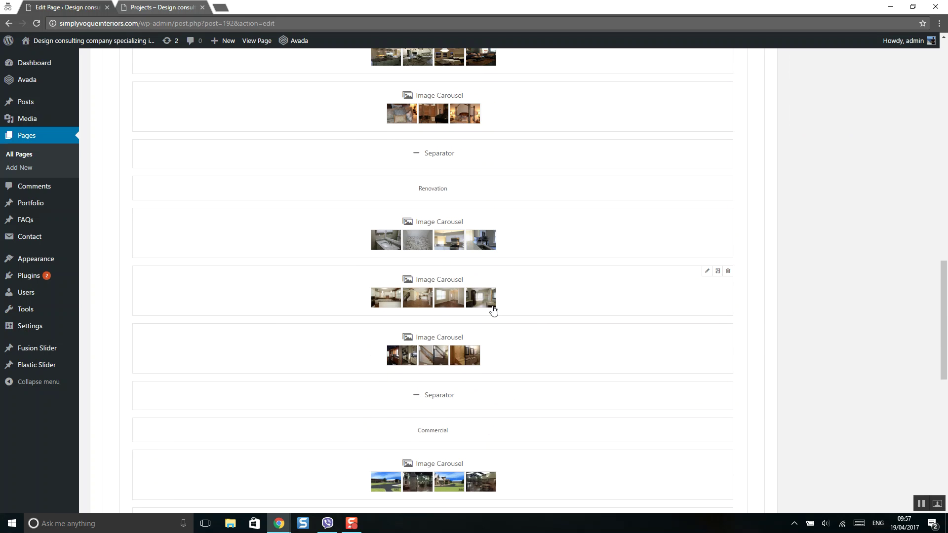
{"action": "scroll", "coordinate": [492, 313], "scroll_direction": "down", "scroll_amount": 7}
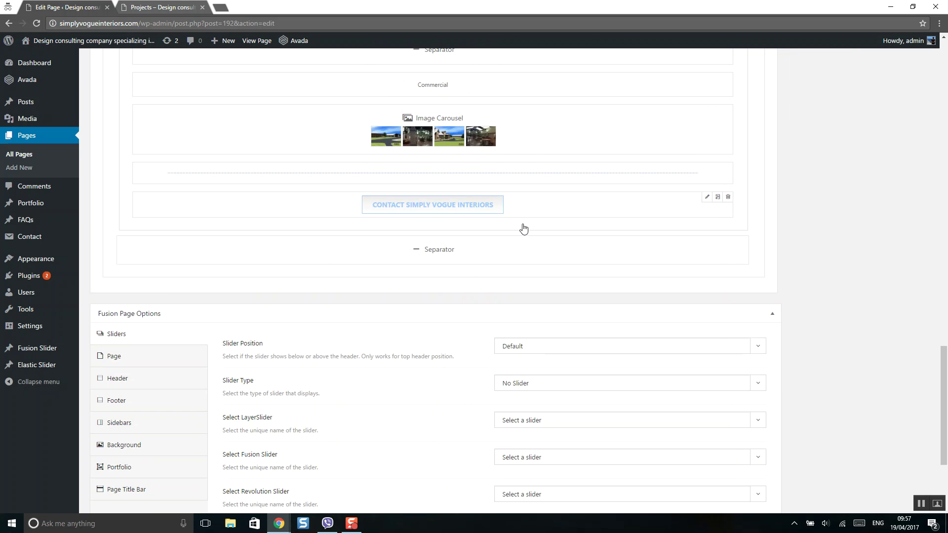
{"action": "scroll", "coordinate": [543, 247], "scroll_direction": "up", "scroll_amount": 3}
{"action": "left_click_drag", "start_coordinate": [945, 345], "coordinate": [947, 60]}
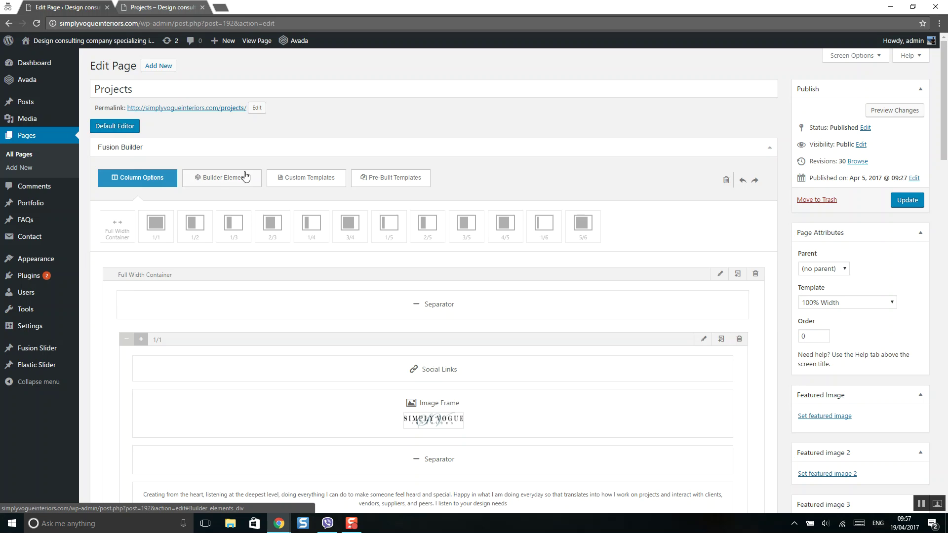
- Drag a new Image Carousel element from Builder Elements in after the sixth Design carousel
{"action": "left_click", "coordinate": [212, 183]}
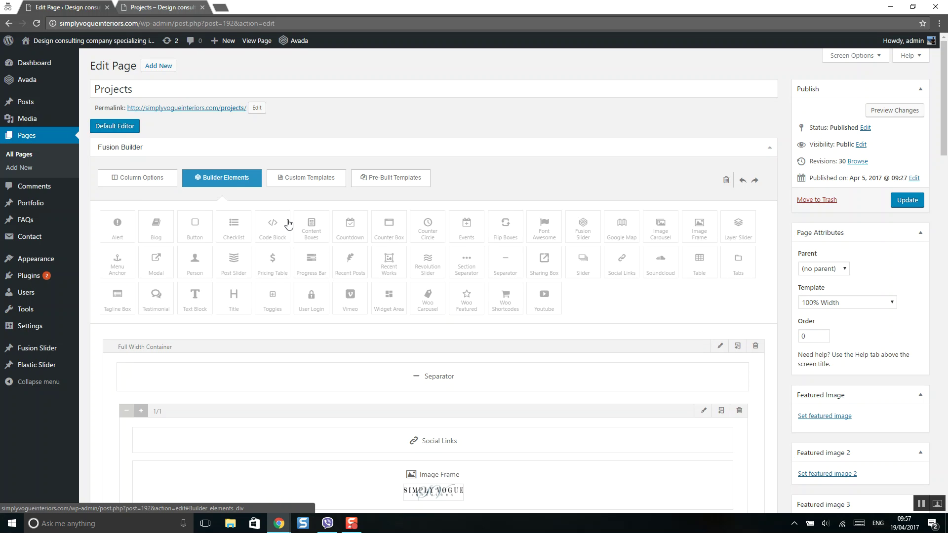
{"action": "scroll", "coordinate": [642, 173], "scroll_direction": "down", "scroll_amount": 3}
{"action": "scroll", "coordinate": [691, 148], "scroll_direction": "up", "scroll_amount": 3}
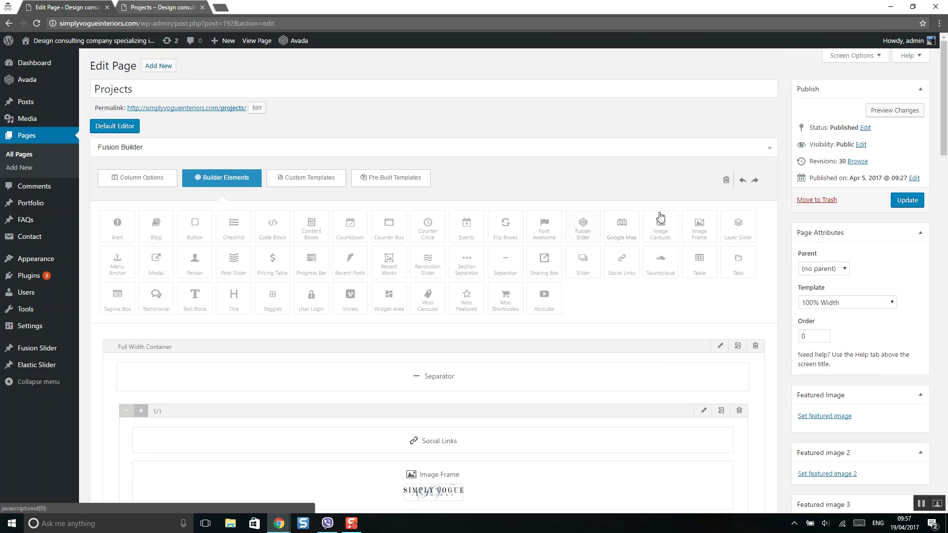
{"action": "left_click_drag", "start_coordinate": [665, 225], "coordinate": [509, 436]}
{"action": "scroll", "coordinate": [516, 377], "scroll_direction": "down", "scroll_amount": 4}
{"action": "scroll", "coordinate": [487, 453], "scroll_direction": "down", "scroll_amount": 9}
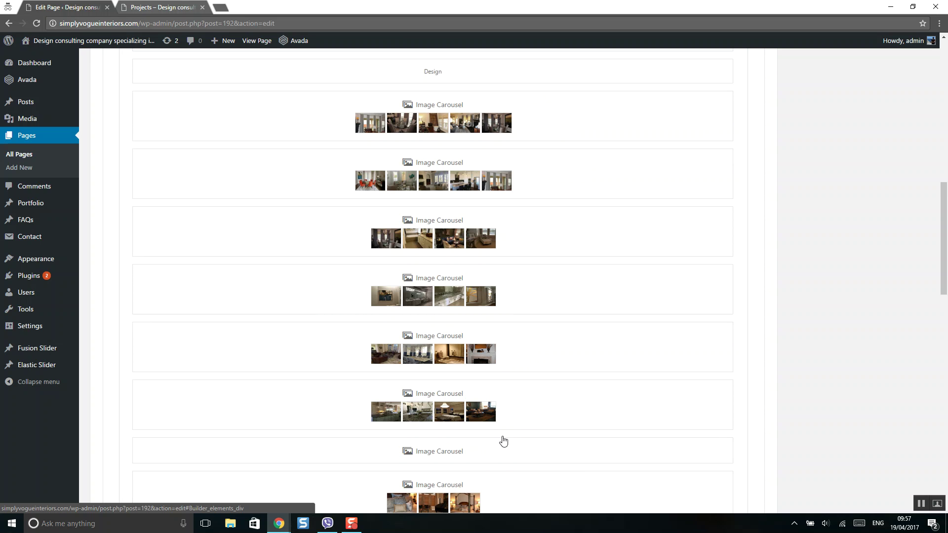
{"action": "scroll", "coordinate": [394, 455], "scroll_direction": "down", "scroll_amount": 4}
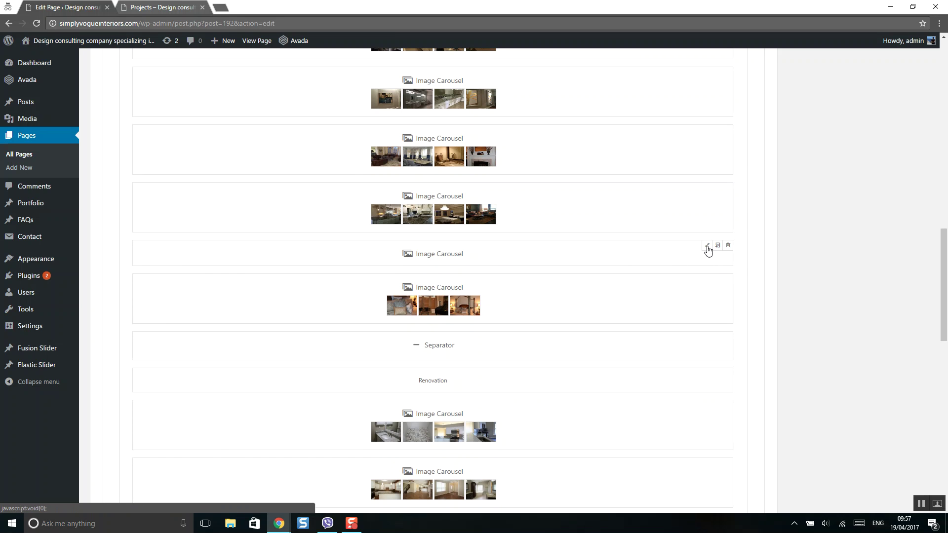
- Inspect the empty Image Carousel's settings and close them without saving
{"action": "left_click", "coordinate": [710, 249]}
{"action": "scroll", "coordinate": [322, 360], "scroll_direction": "down", "scroll_amount": 5}
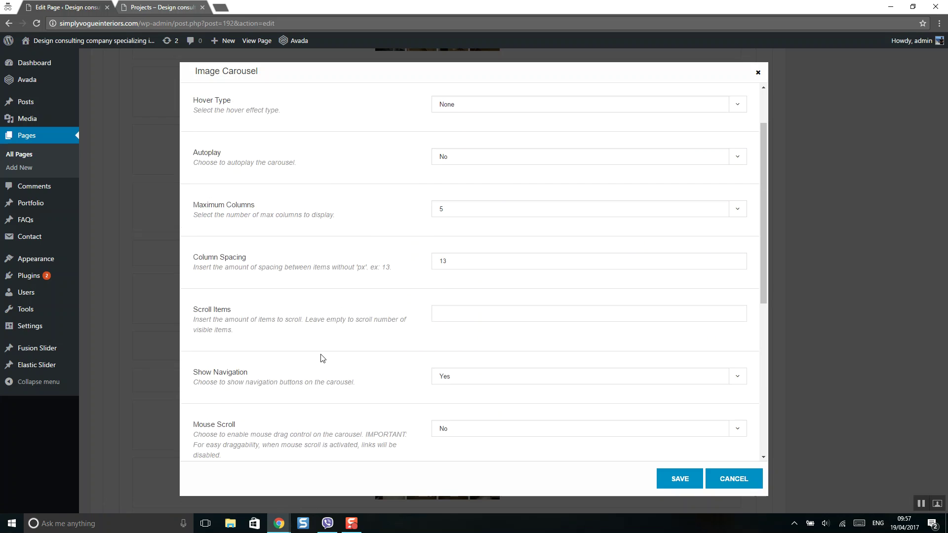
{"action": "left_click", "coordinate": [722, 474]}
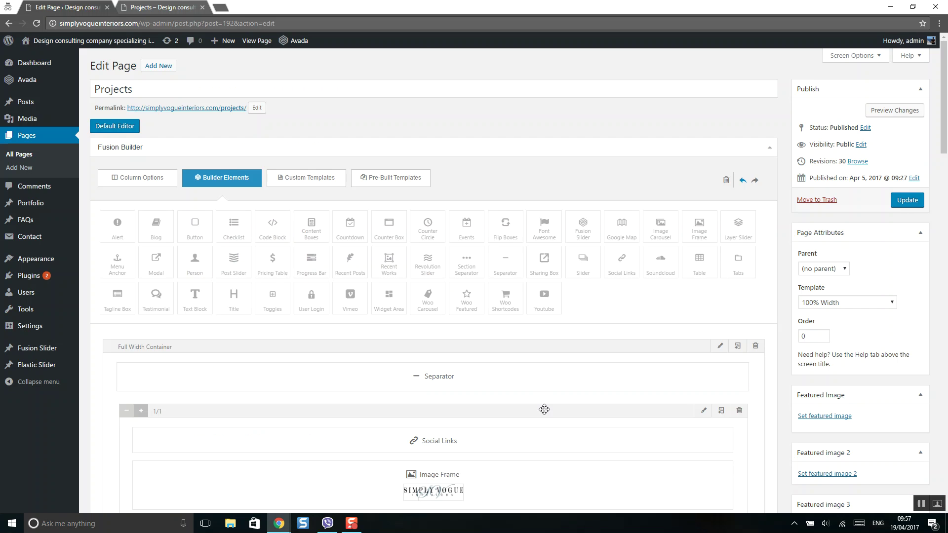
{"action": "scroll", "coordinate": [497, 318], "scroll_direction": "down", "scroll_amount": 9}
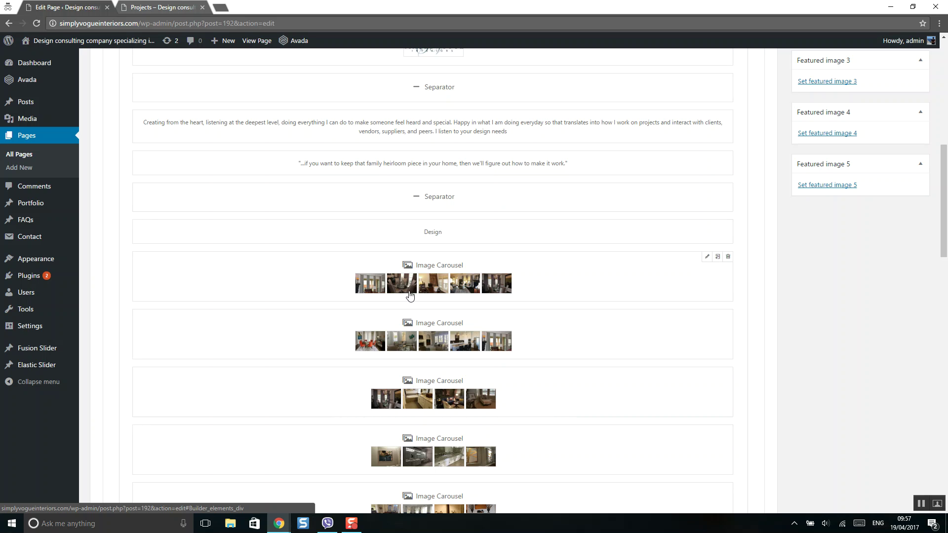
{"action": "scroll", "coordinate": [491, 364], "scroll_direction": "down", "scroll_amount": 7}
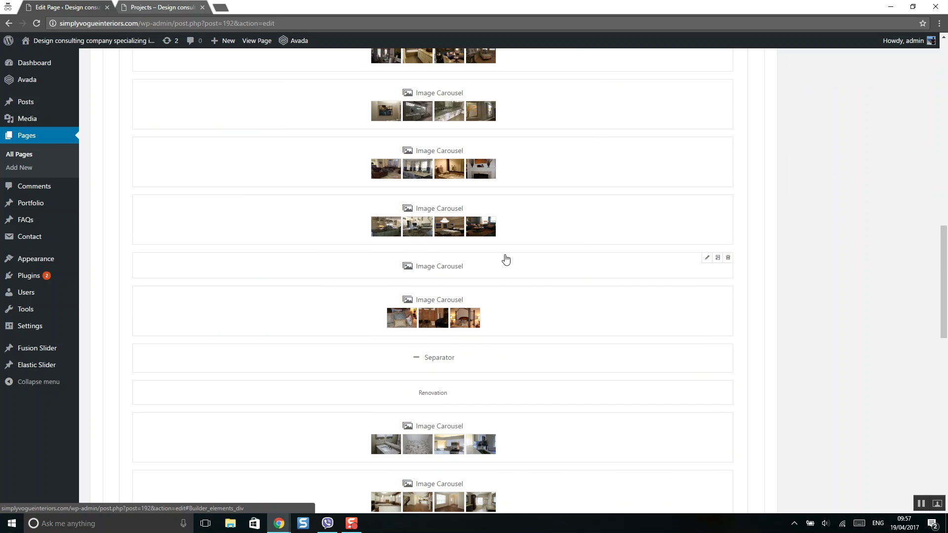
{"action": "scroll", "coordinate": [538, 155], "scroll_direction": "down", "scroll_amount": 2}
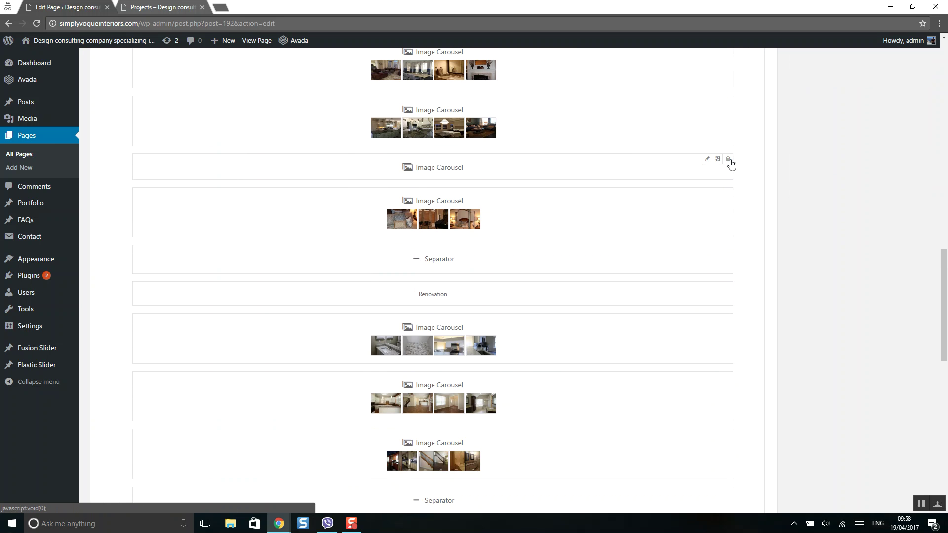
- Delete the empty carousel, clone the three-photo carousel and open the copy's settings
{"action": "left_click", "coordinate": [729, 159]}
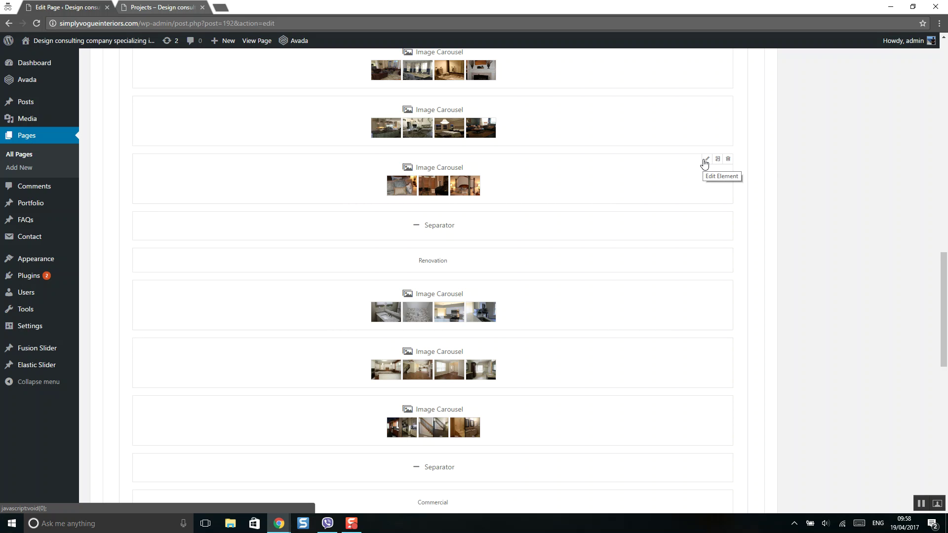
{"action": "left_click", "coordinate": [718, 159]}
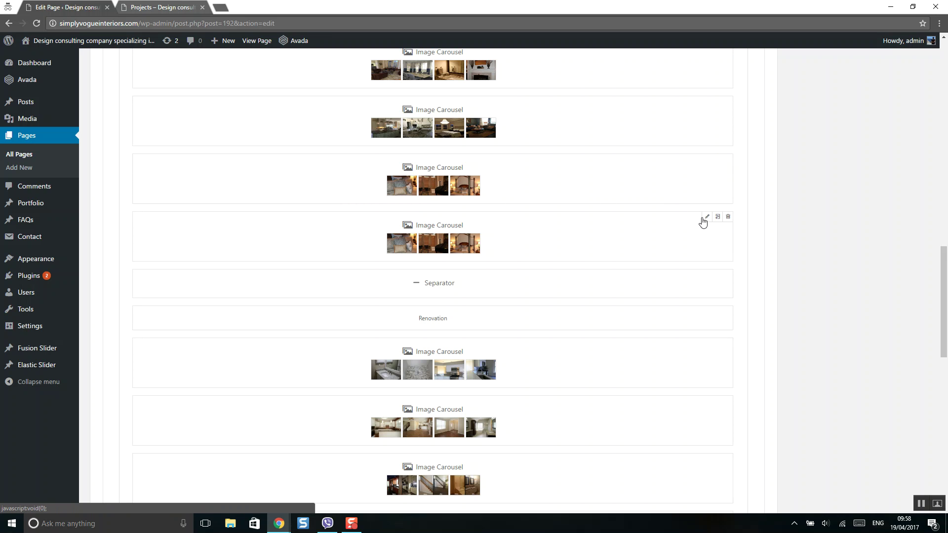
{"action": "left_click", "coordinate": [708, 218]}
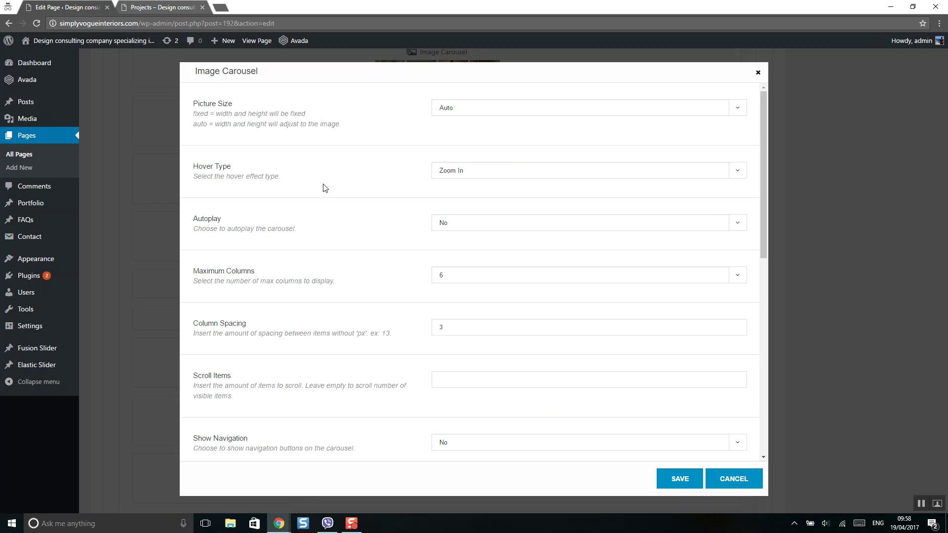
{"action": "scroll", "coordinate": [313, 239], "scroll_direction": "down", "scroll_amount": 9}
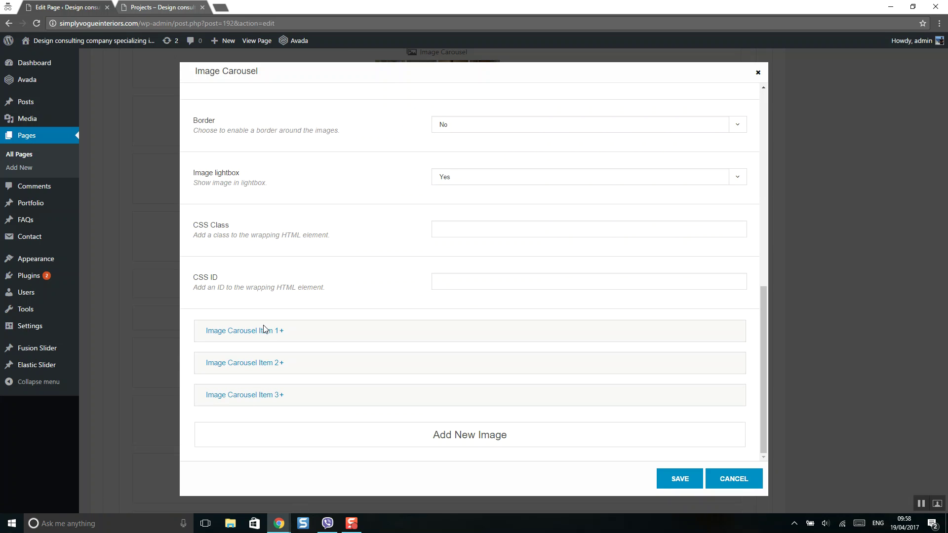
{"action": "left_click", "coordinate": [256, 332]}
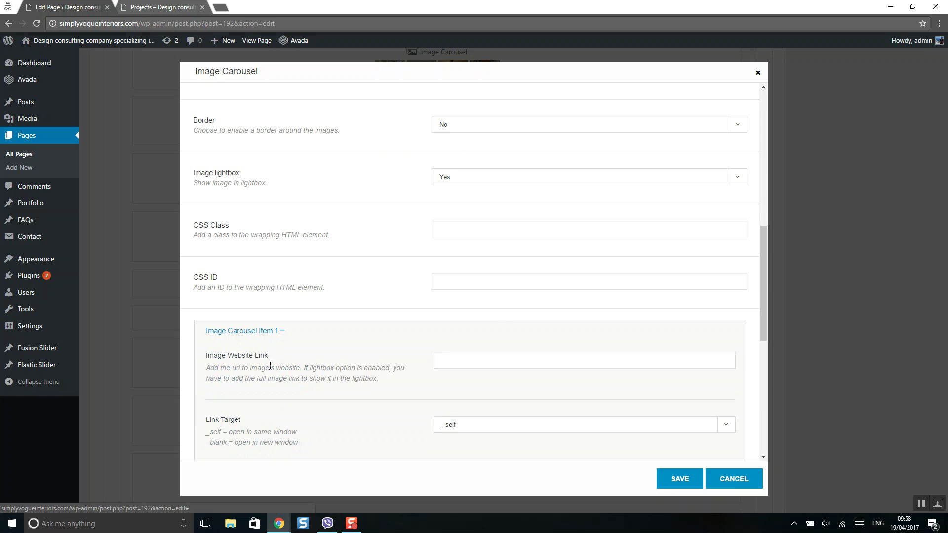
{"action": "scroll", "coordinate": [270, 366], "scroll_direction": "down", "scroll_amount": 8}
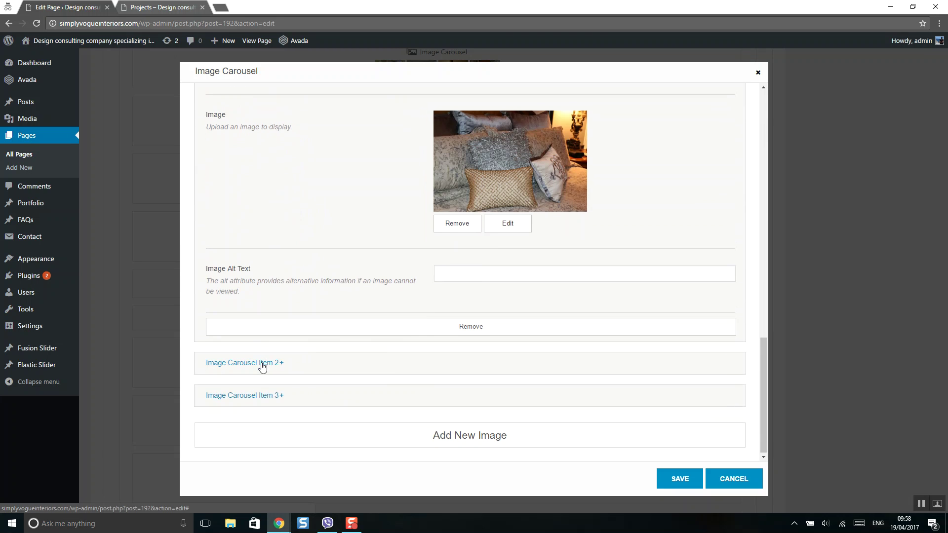
{"action": "left_click", "coordinate": [261, 363]}
{"action": "scroll", "coordinate": [296, 373], "scroll_direction": "down", "scroll_amount": 7}
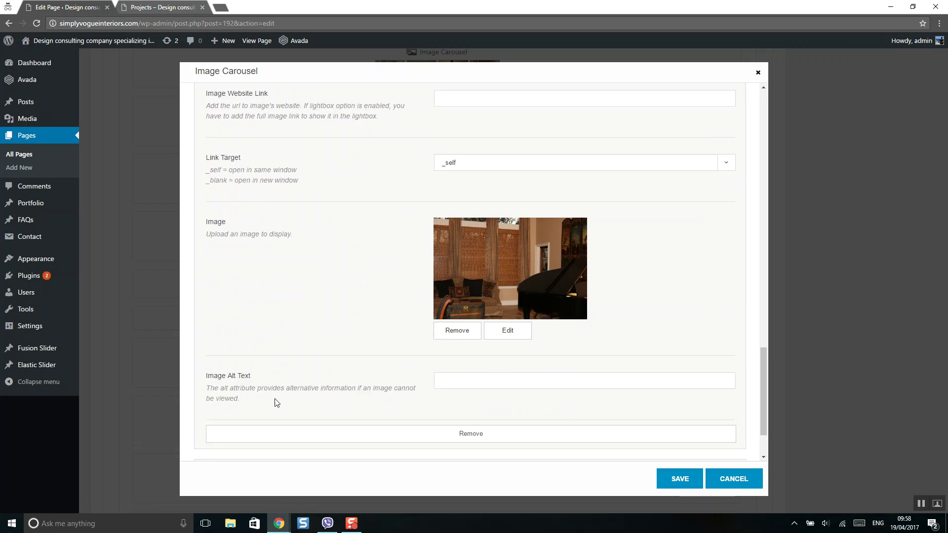
{"action": "left_click", "coordinate": [258, 396]}
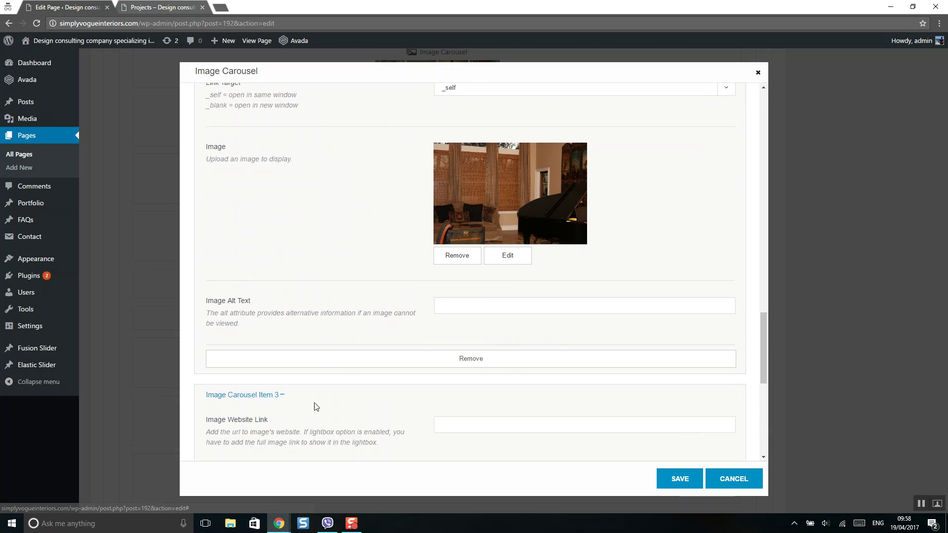
{"action": "scroll", "coordinate": [316, 407], "scroll_direction": "down", "scroll_amount": 7}
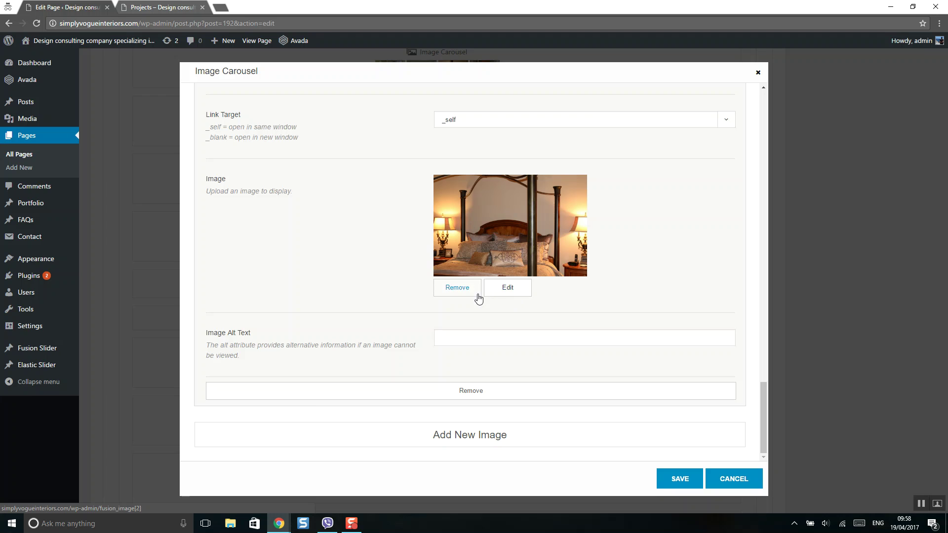
{"action": "left_click", "coordinate": [474, 331]}
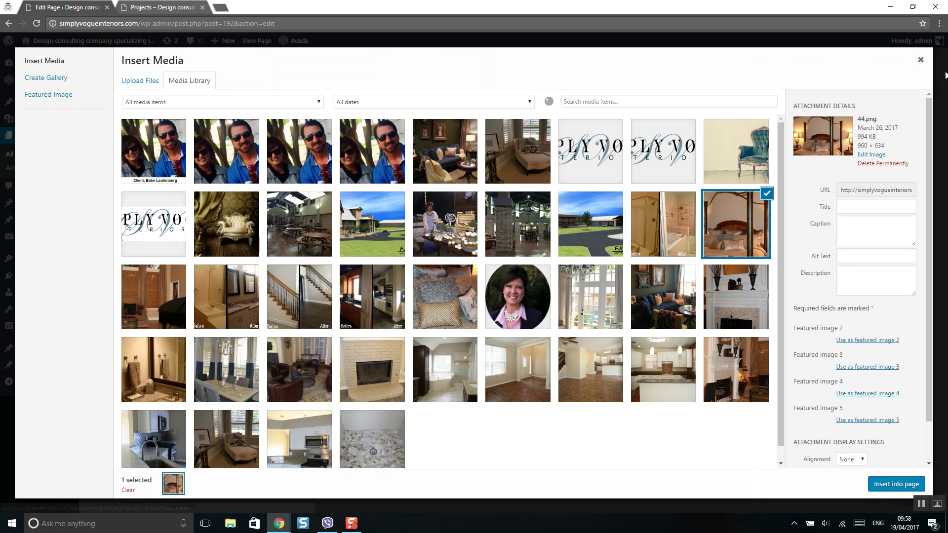
{"action": "left_click", "coordinate": [921, 60]}
{"action": "scroll", "coordinate": [400, 304], "scroll_direction": "up", "scroll_amount": 6}
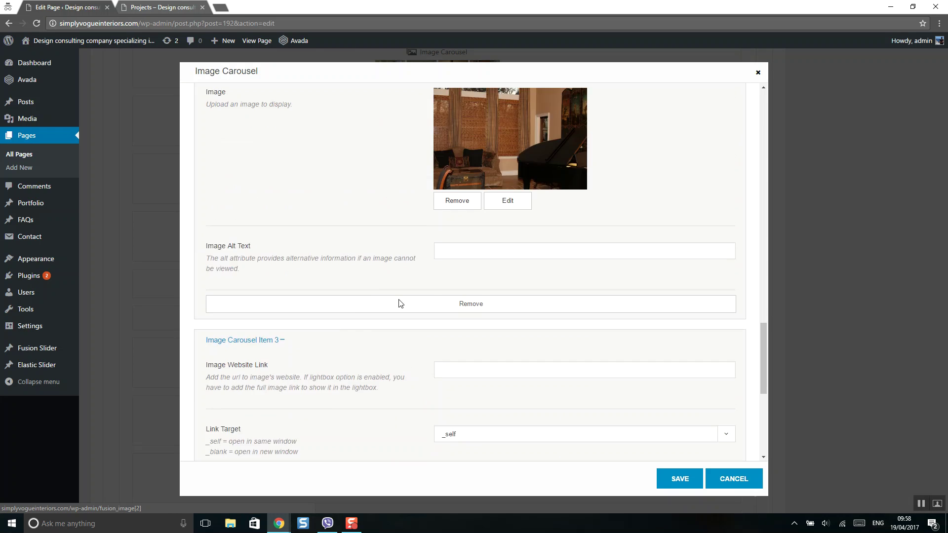
{"action": "scroll", "coordinate": [400, 304], "scroll_direction": "up", "scroll_amount": 3}
{"action": "scroll", "coordinate": [498, 354], "scroll_direction": "up", "scroll_amount": 8}
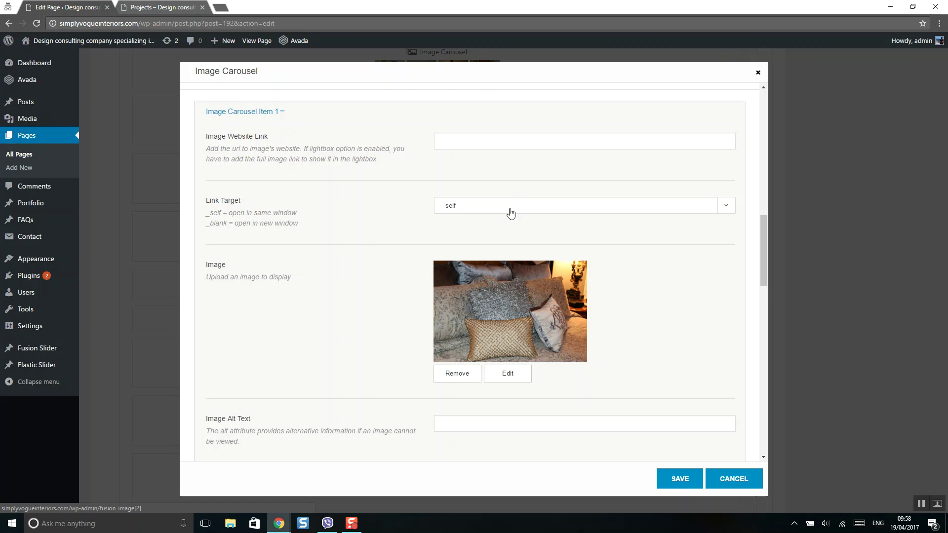
{"action": "left_click", "coordinate": [729, 481]}
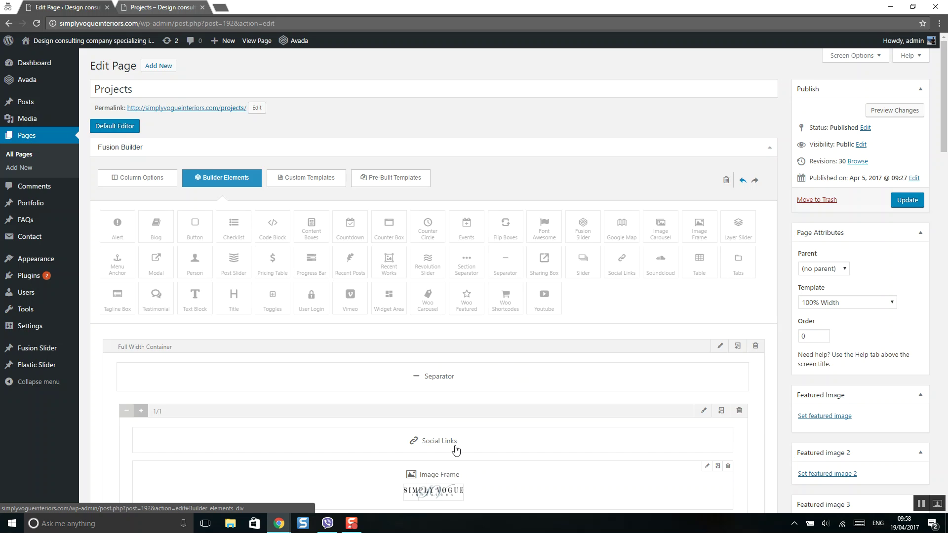
- Review the live Projects page's pillow, piano and bedroom gallery and the Renovation Before/After photos
{"action": "scroll", "coordinate": [578, 403], "scroll_direction": "down", "scroll_amount": 8}
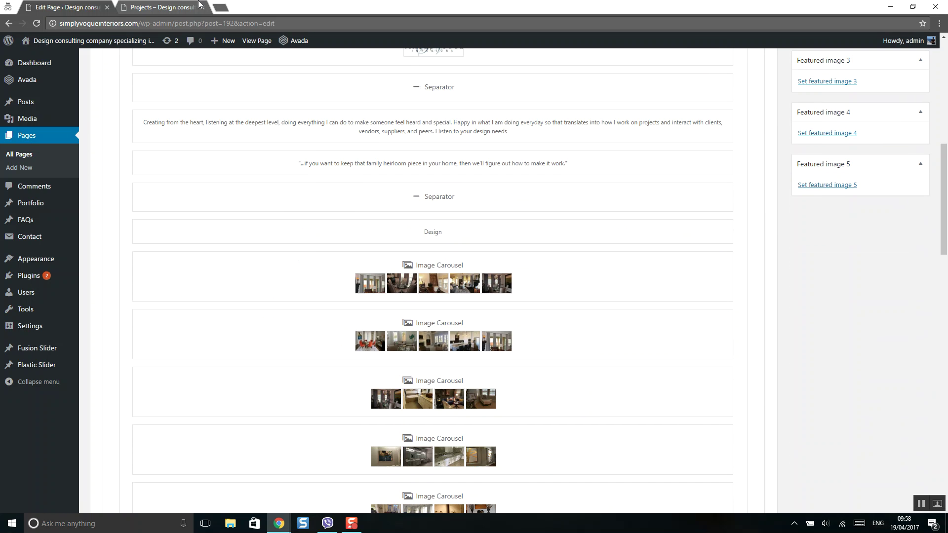
{"action": "left_click", "coordinate": [178, 11]}
{"action": "scroll", "coordinate": [584, 324], "scroll_direction": "down", "scroll_amount": 10}
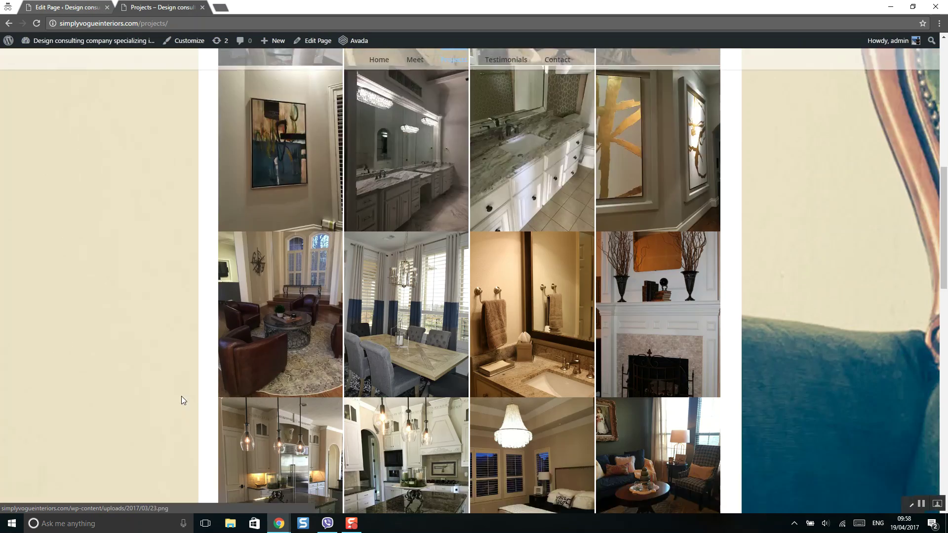
{"action": "scroll", "coordinate": [514, 304], "scroll_direction": "down", "scroll_amount": 7}
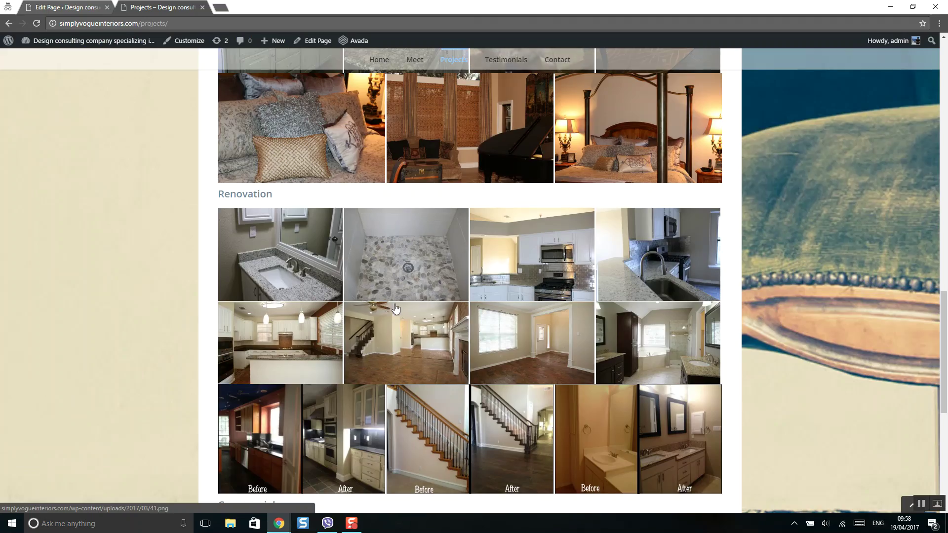
{"action": "scroll", "coordinate": [354, 306], "scroll_direction": "up", "scroll_amount": 4}
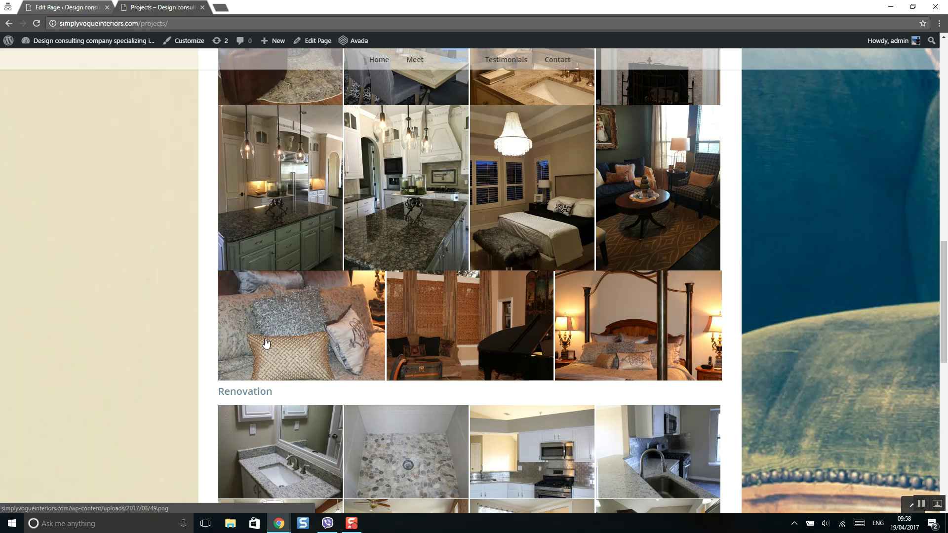
{"action": "scroll", "coordinate": [855, 332], "scroll_direction": "up", "scroll_amount": 3}
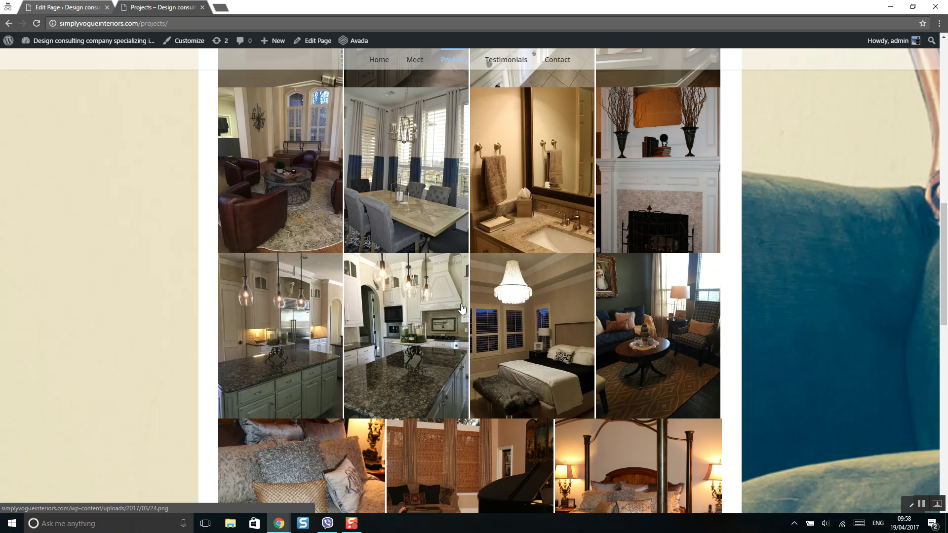
{"action": "scroll", "coordinate": [810, 293], "scroll_direction": "down", "scroll_amount": 2}
{"action": "scroll", "coordinate": [810, 293], "scroll_direction": "down", "scroll_amount": 4}
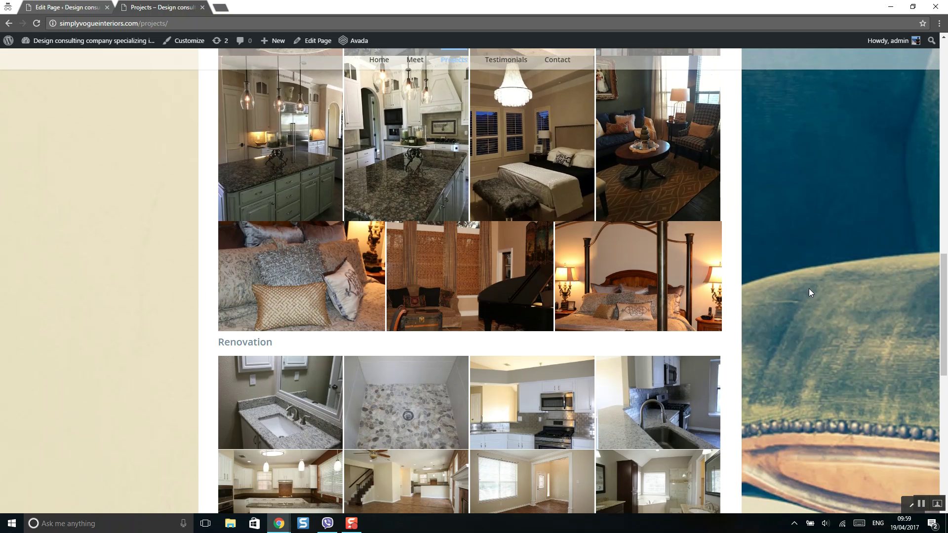
{"action": "scroll", "coordinate": [810, 292], "scroll_direction": "up", "scroll_amount": 4}
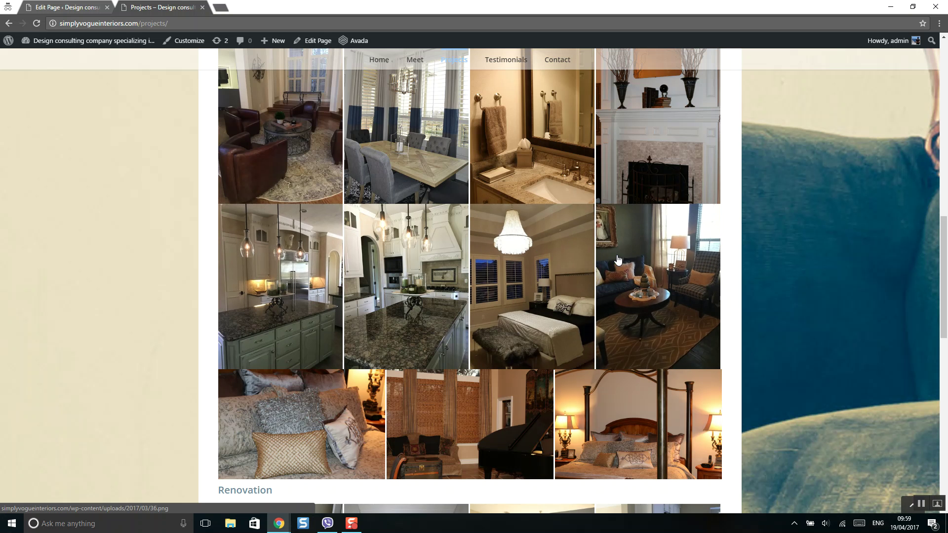
{"action": "scroll", "coordinate": [90, 458], "scroll_direction": "down", "scroll_amount": 8}
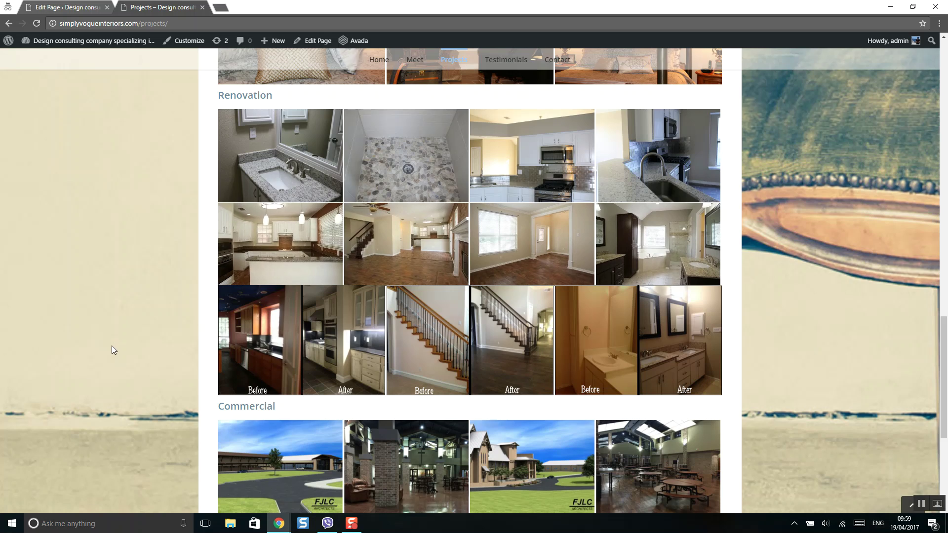
{"action": "scroll", "coordinate": [84, 358], "scroll_direction": "down", "scroll_amount": 5}
{"action": "scroll", "coordinate": [123, 386], "scroll_direction": "up", "scroll_amount": 5}
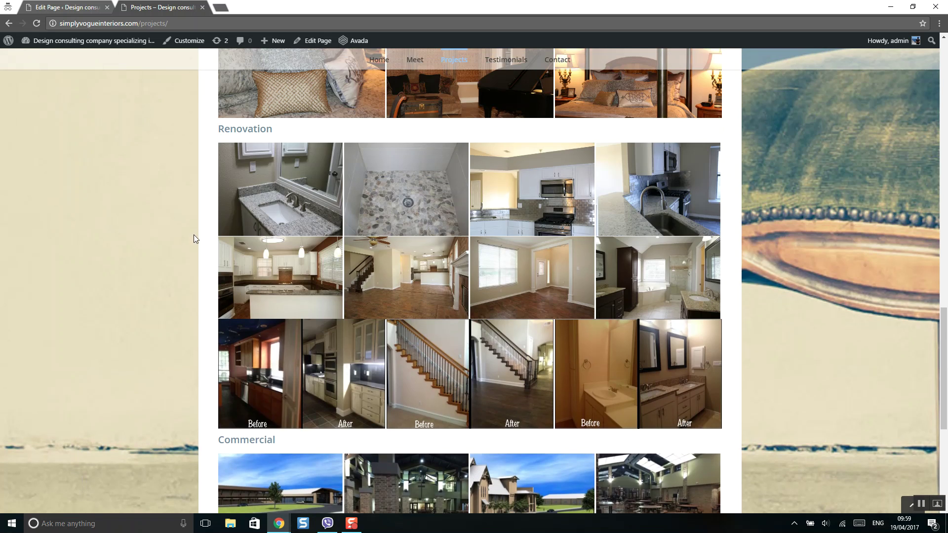
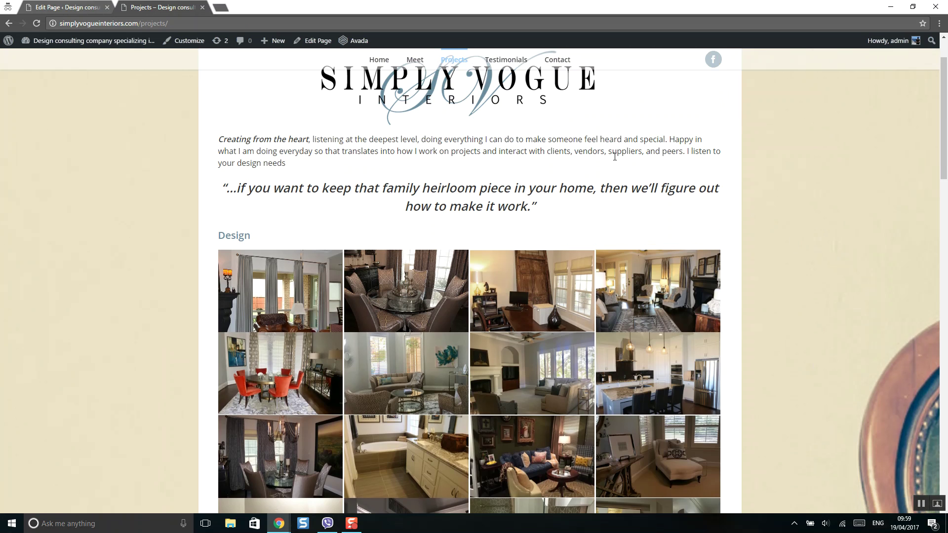
- Open the site's Testimonials page and close the old page-editing tab
{"action": "left_click", "coordinate": [530, 70]}
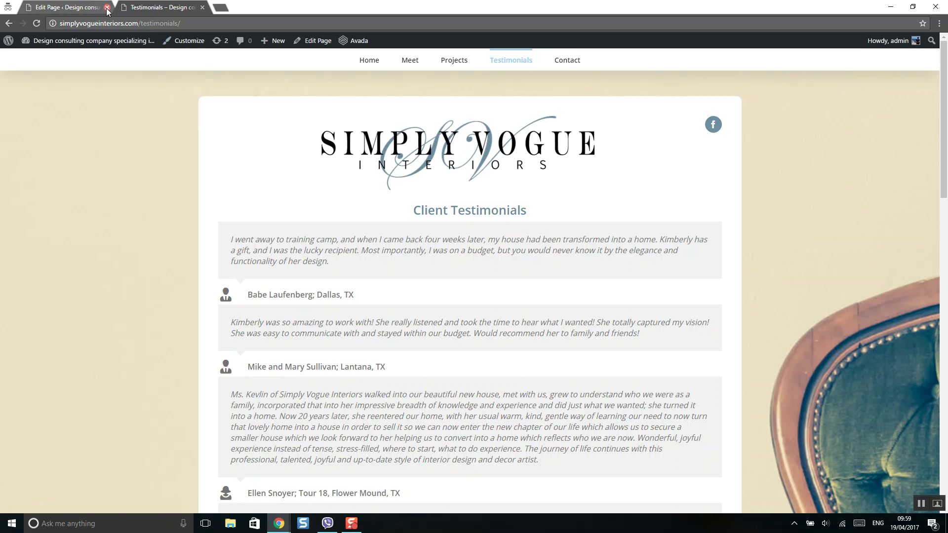
{"action": "left_click", "coordinate": [107, 8]}
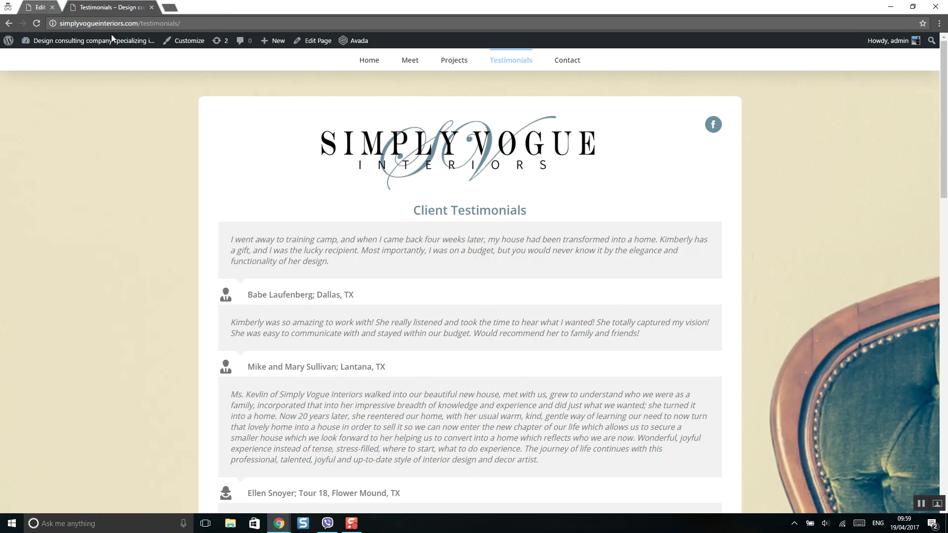
{"action": "scroll", "coordinate": [309, 333], "scroll_direction": "down", "scroll_amount": 10}
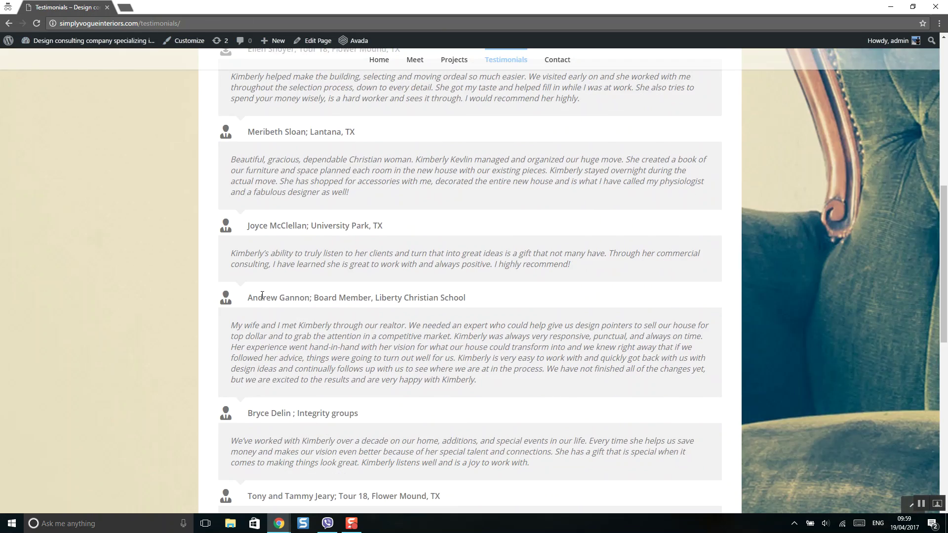
{"action": "scroll", "coordinate": [258, 334], "scroll_direction": "up", "scroll_amount": 10}
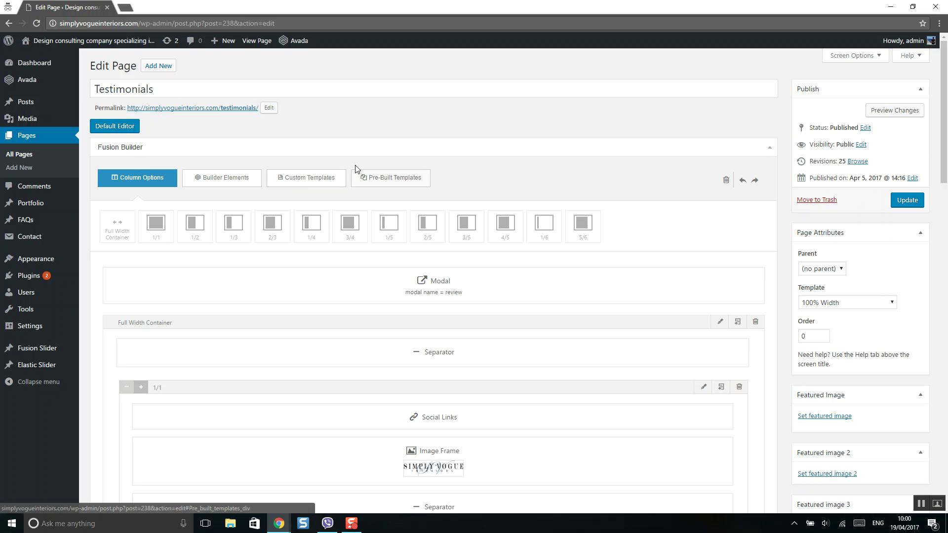
- Scroll the Testimonials layout and open the first Testimonial element's settings
{"action": "scroll", "coordinate": [578, 279], "scroll_direction": "down", "scroll_amount": 3}
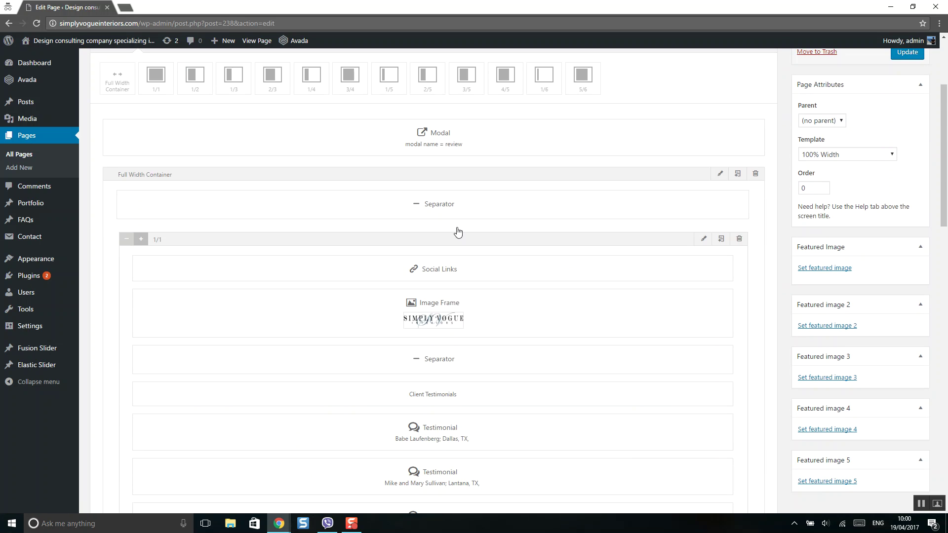
{"action": "scroll", "coordinate": [444, 234], "scroll_direction": "down", "scroll_amount": 4}
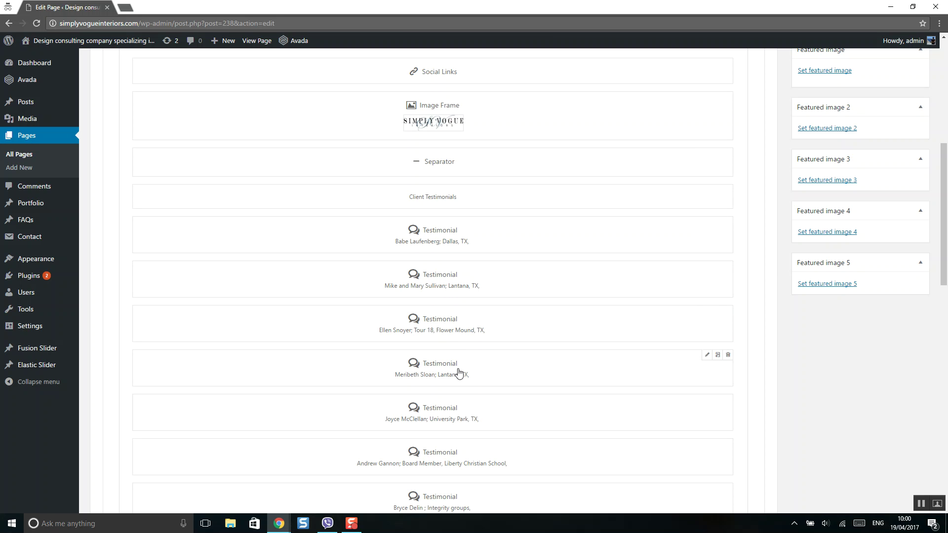
{"action": "scroll", "coordinate": [447, 431], "scroll_direction": "down", "scroll_amount": 2}
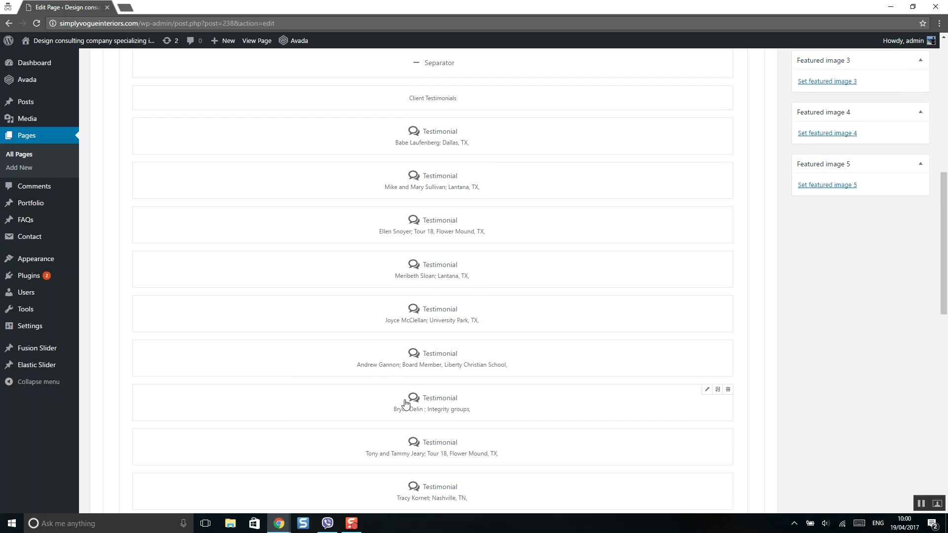
{"action": "scroll", "coordinate": [409, 398], "scroll_direction": "down", "scroll_amount": 3}
{"action": "scroll", "coordinate": [404, 410], "scroll_direction": "down", "scroll_amount": 5}
{"action": "scroll", "coordinate": [534, 275], "scroll_direction": "up", "scroll_amount": 7}
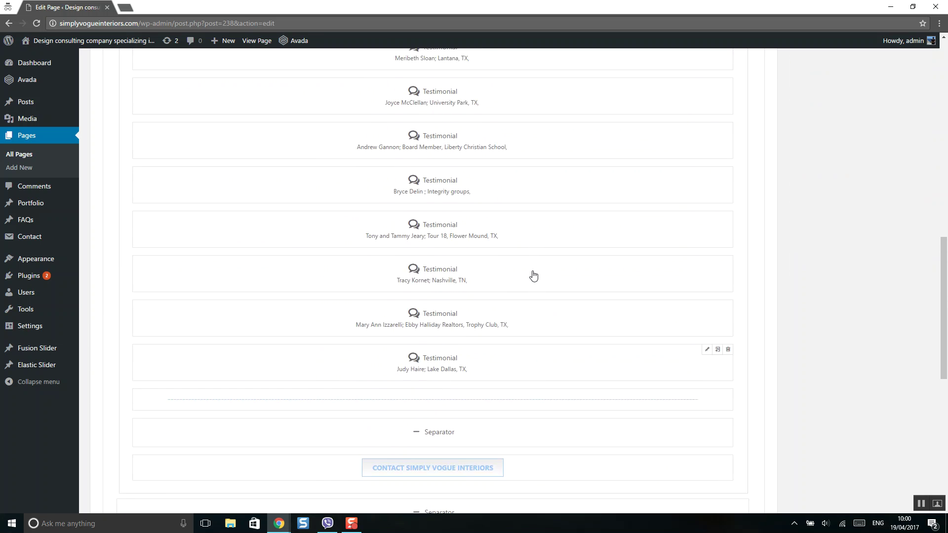
{"action": "scroll", "coordinate": [533, 275], "scroll_direction": "down", "scroll_amount": 4}
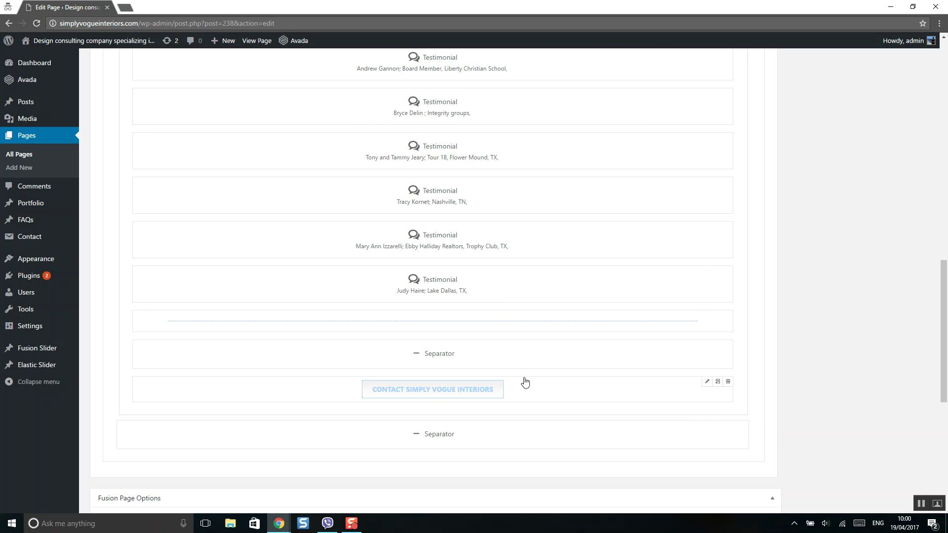
{"action": "scroll", "coordinate": [566, 322], "scroll_direction": "up", "scroll_amount": 6}
{"action": "scroll", "coordinate": [568, 345], "scroll_direction": "up", "scroll_amount": 7}
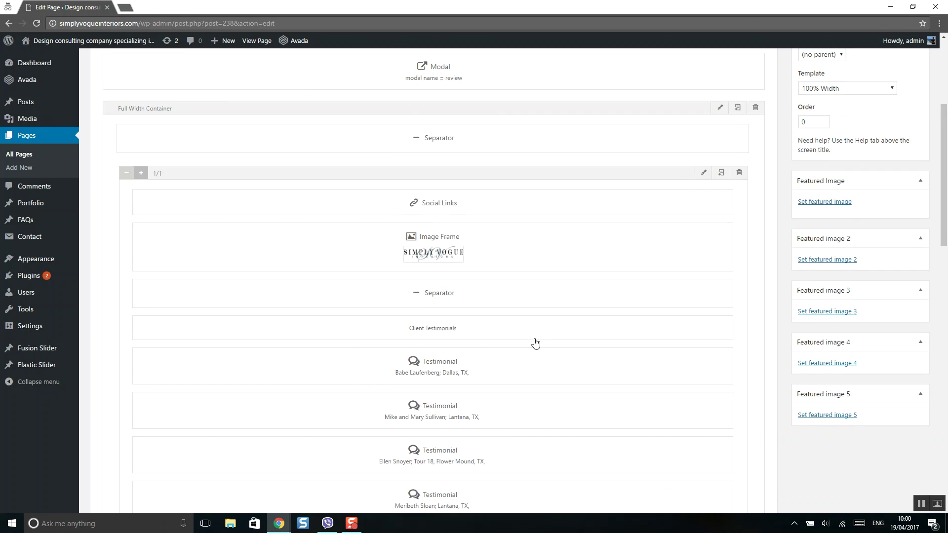
{"action": "scroll", "coordinate": [573, 359], "scroll_direction": "down", "scroll_amount": 3}
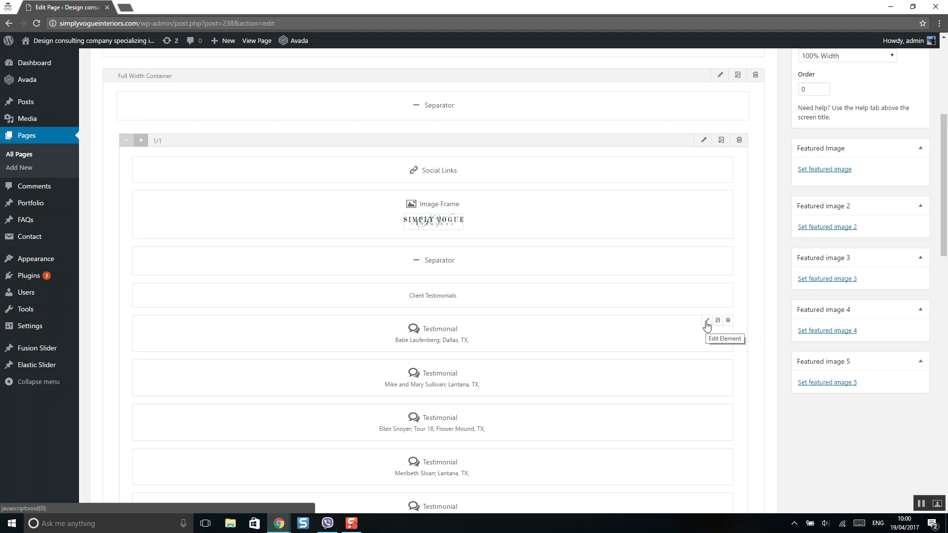
{"action": "left_click", "coordinate": [707, 322]}
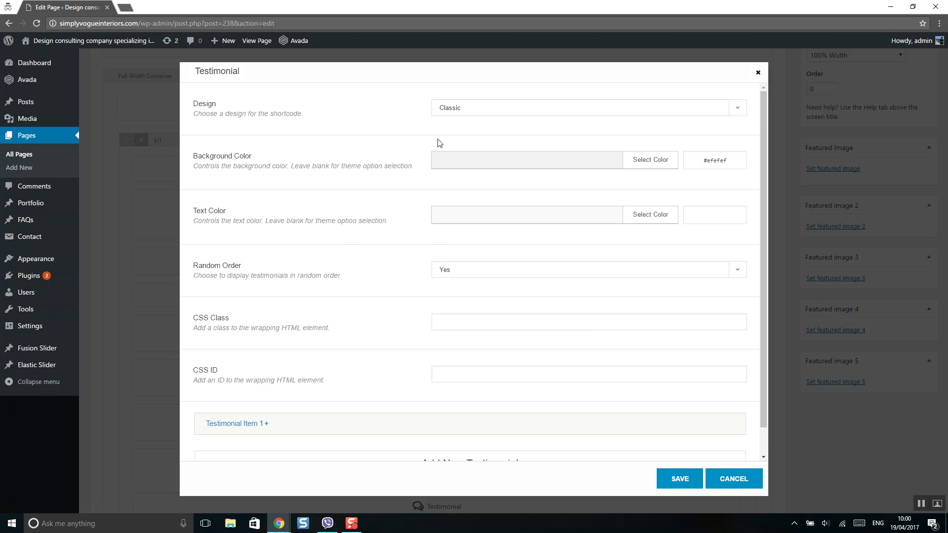
- Expand Testimonial Item 1 and select its reviewer name and location text
{"action": "scroll", "coordinate": [532, 215], "scroll_direction": "down", "scroll_amount": 1}
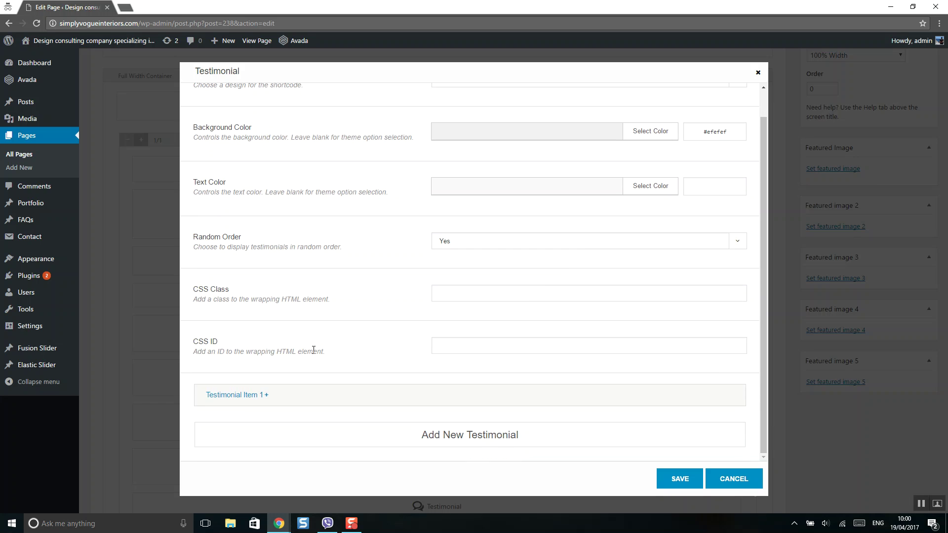
{"action": "left_click", "coordinate": [246, 398]}
{"action": "scroll", "coordinate": [297, 406], "scroll_direction": "down", "scroll_amount": 5}
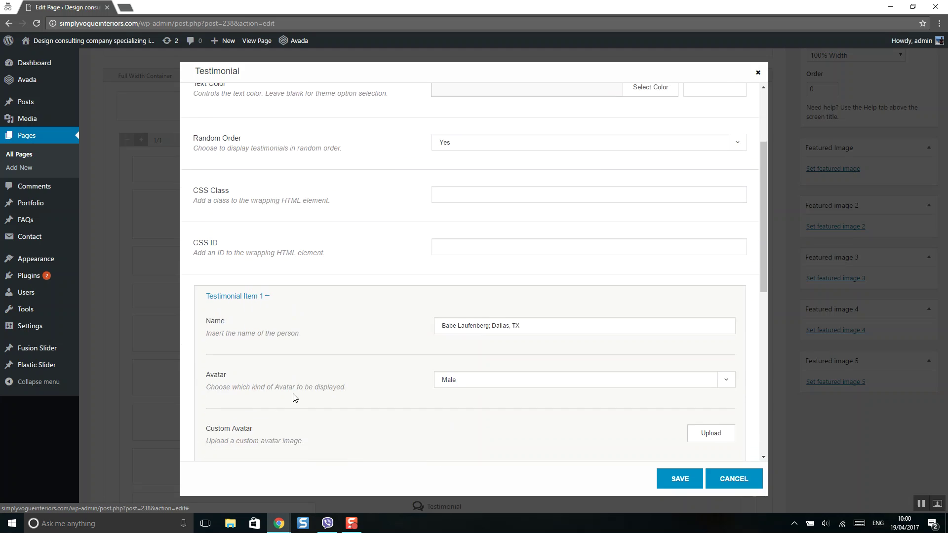
{"action": "left_click_drag", "start_coordinate": [545, 223], "coordinate": [363, 235]}
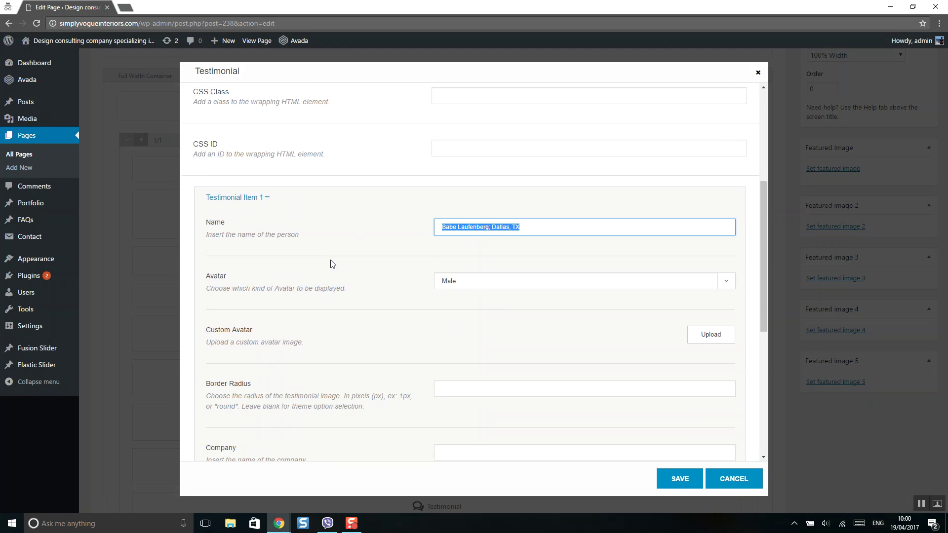
{"action": "scroll", "coordinate": [334, 253], "scroll_direction": "down", "scroll_amount": 5}
{"action": "scroll", "coordinate": [237, 217], "scroll_direction": "up", "scroll_amount": 4}
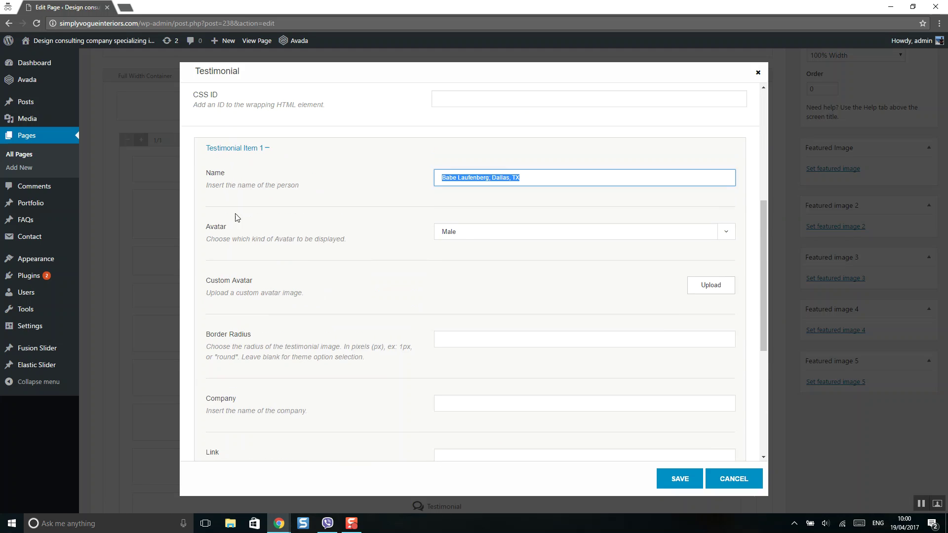
- Switch the first testimonial's avatar type to Image
{"action": "left_click", "coordinate": [484, 238]}
{"action": "left_click", "coordinate": [350, 234]}
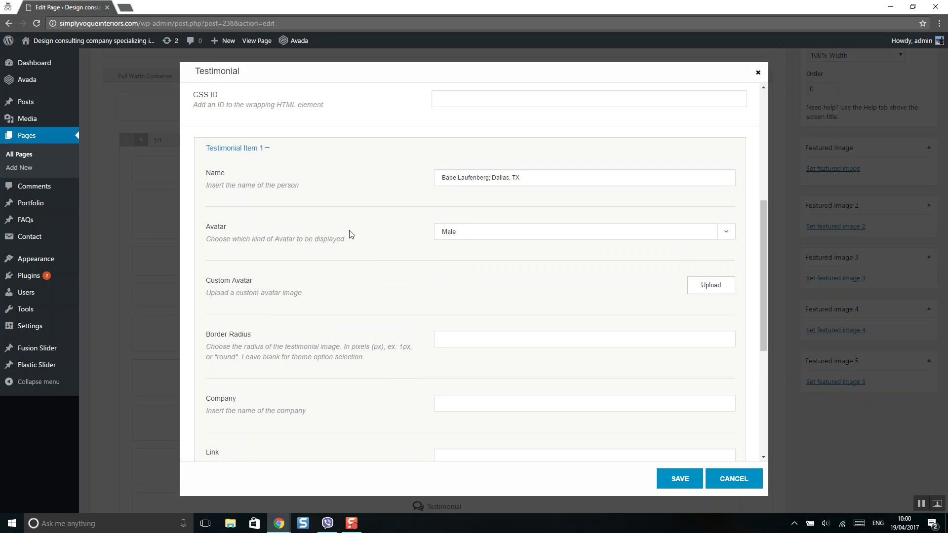
{"action": "left_click", "coordinate": [453, 239]}
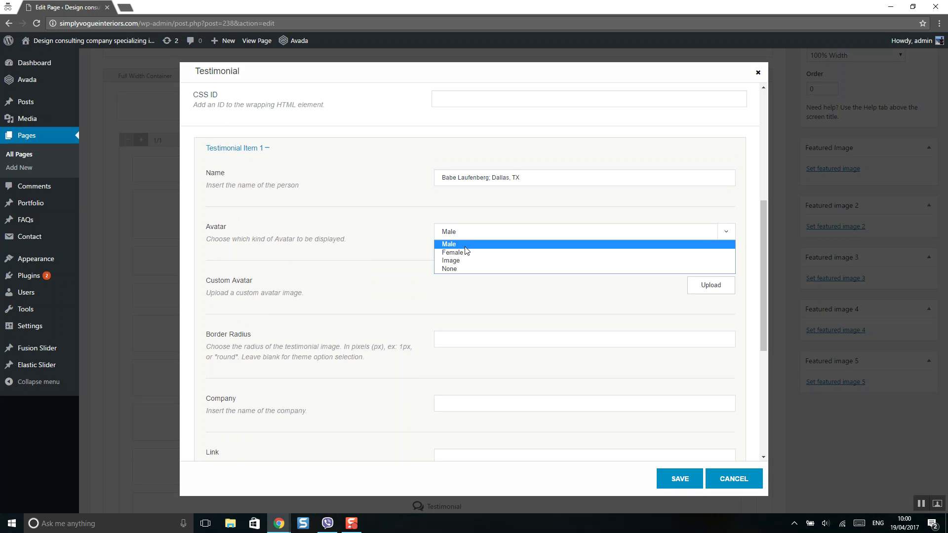
{"action": "left_click", "coordinate": [467, 260]}
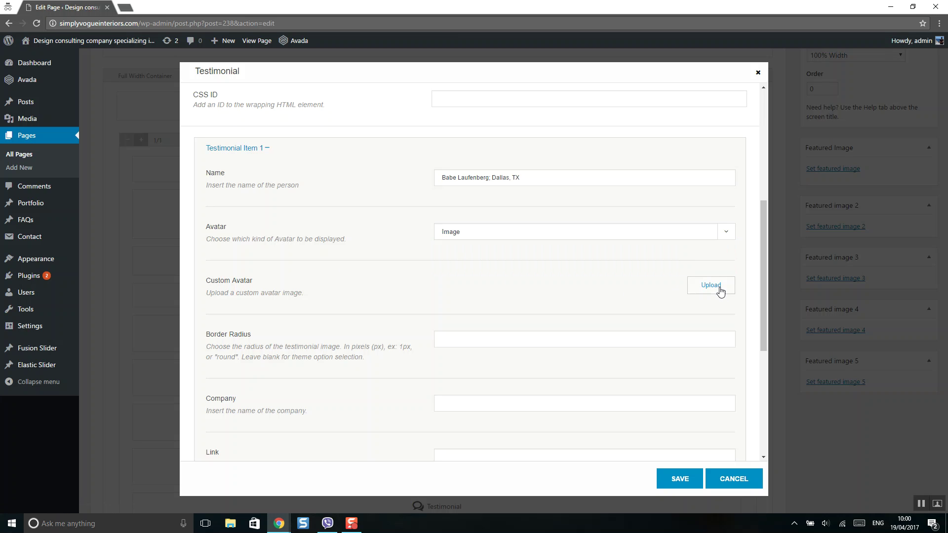
{"action": "left_click", "coordinate": [474, 231]}
{"action": "left_click", "coordinate": [318, 251]}
{"action": "scroll", "coordinate": [359, 348], "scroll_direction": "down", "scroll_amount": 4}
{"action": "scroll", "coordinate": [349, 275], "scroll_direction": "up", "scroll_amount": 2}
{"action": "left_click_drag", "start_coordinate": [210, 236], "coordinate": [272, 232]}
- Open the media library for an avatar image, then close it without choosing one
{"action": "left_click", "coordinate": [458, 236]}
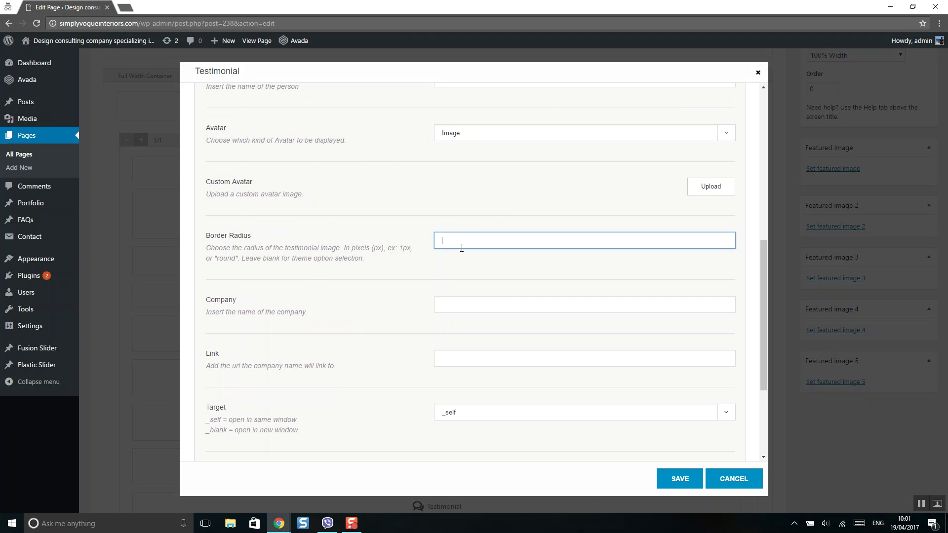
{"action": "left_click", "coordinate": [709, 190]}
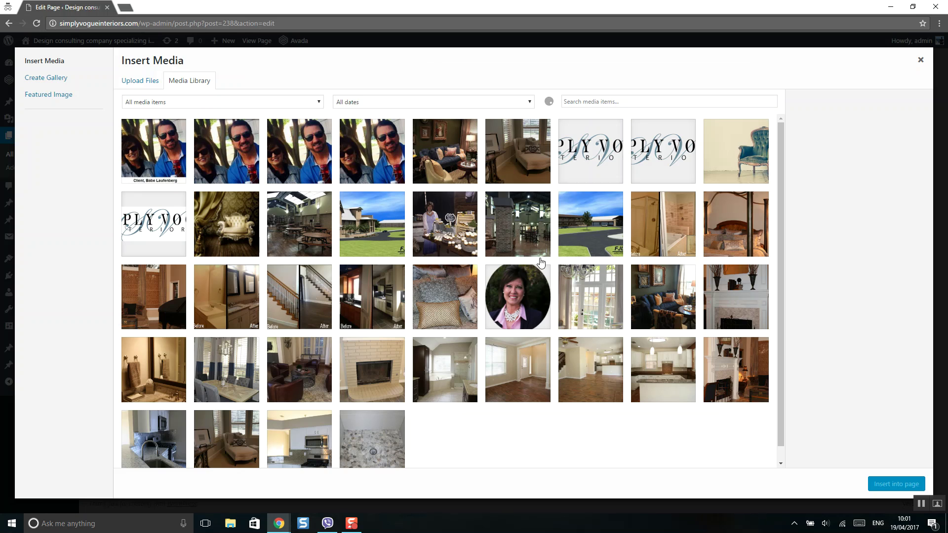
{"action": "left_click", "coordinate": [921, 60]}
- Inspect the Border Radius values and content text, then cancel the testimonial settings
{"action": "left_click", "coordinate": [461, 241]}
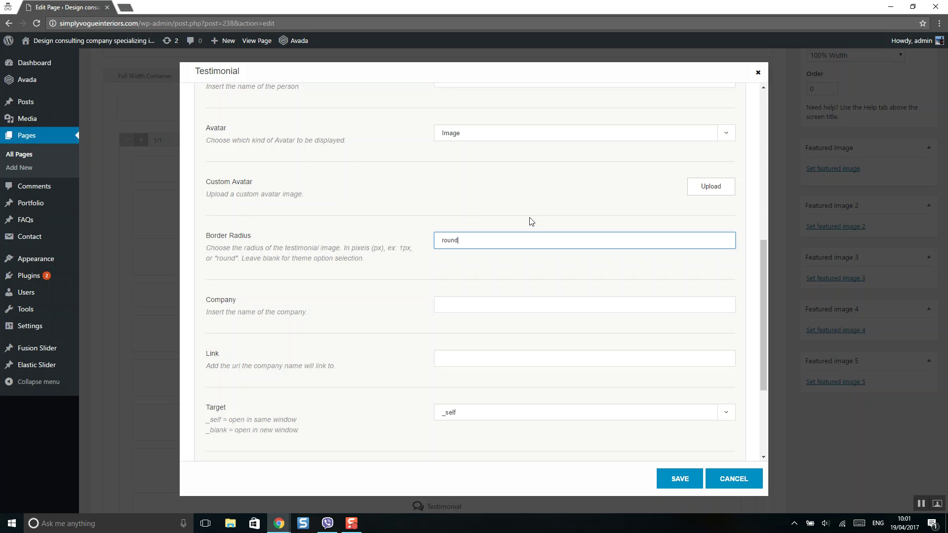
{"action": "left_click_drag", "start_coordinate": [483, 240], "coordinate": [197, 233]}
{"action": "left_click_drag", "start_coordinate": [475, 240], "coordinate": [102, 187]}
{"action": "scroll", "coordinate": [438, 340], "scroll_direction": "down", "scroll_amount": 3}
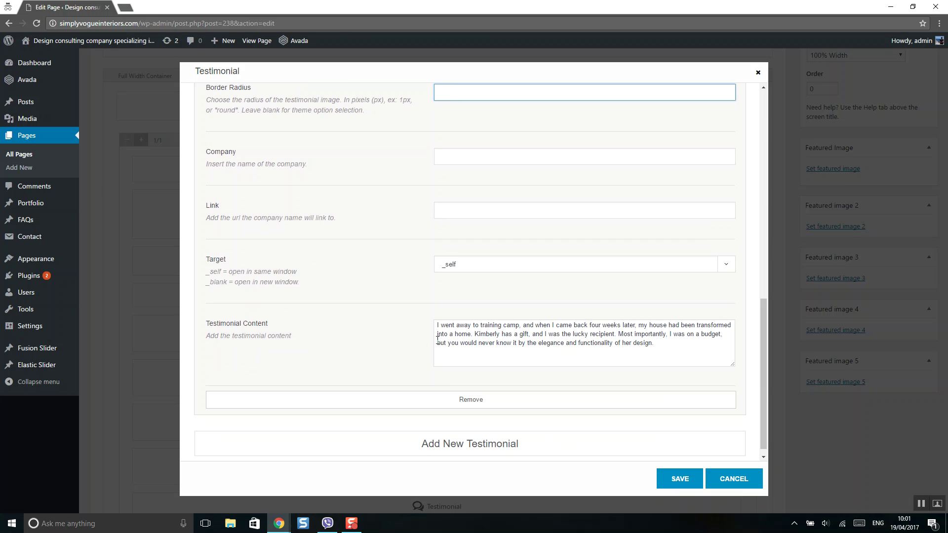
{"action": "left_click_drag", "start_coordinate": [690, 360], "coordinate": [424, 286]}
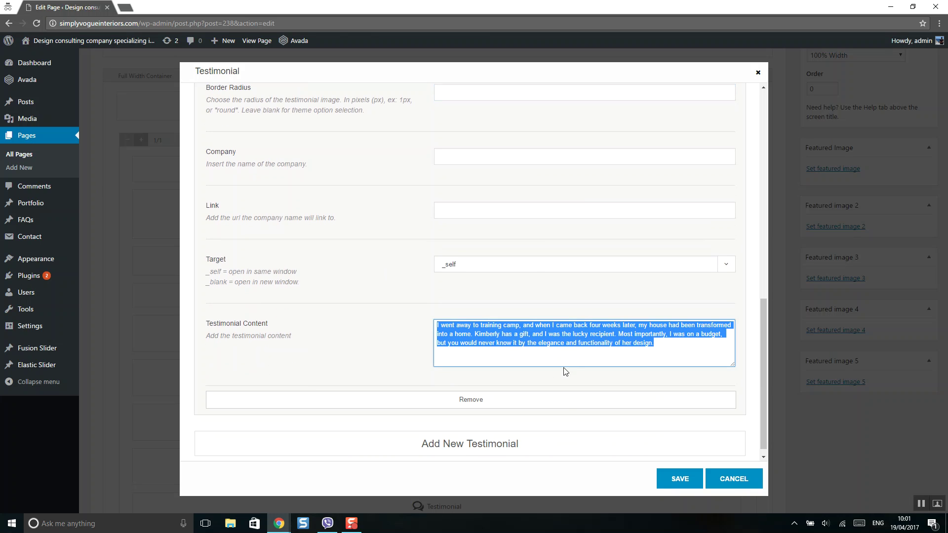
{"action": "left_click", "coordinate": [733, 481]}
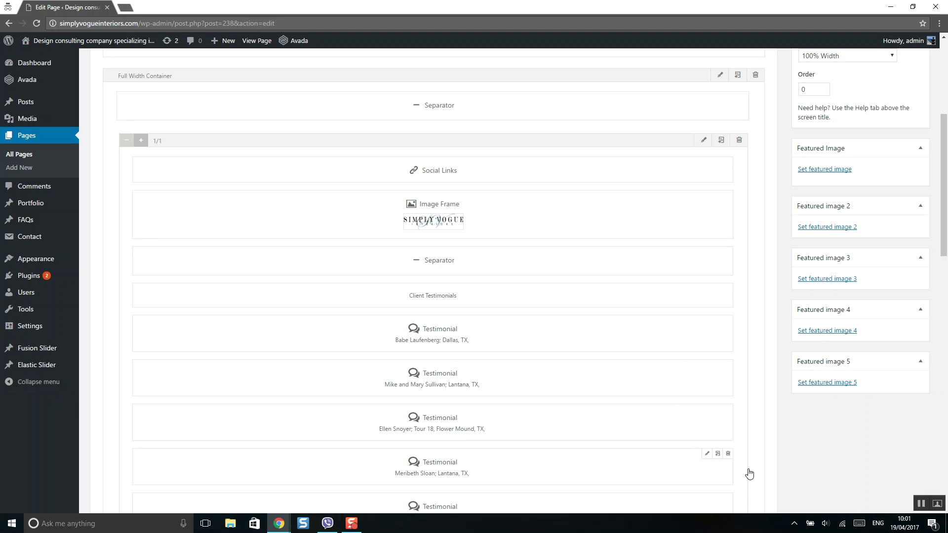
- Open the live Testimonials page in a new tab and switch to it
{"action": "scroll", "coordinate": [824, 339], "scroll_direction": "up", "scroll_amount": 5}
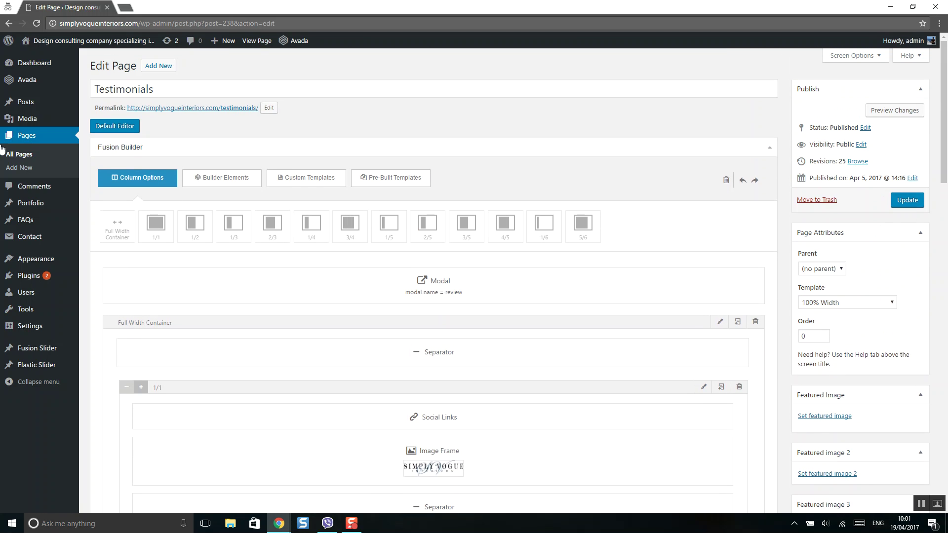
{"action": "right_click", "coordinate": [177, 112]}
{"action": "left_click", "coordinate": [190, 118]}
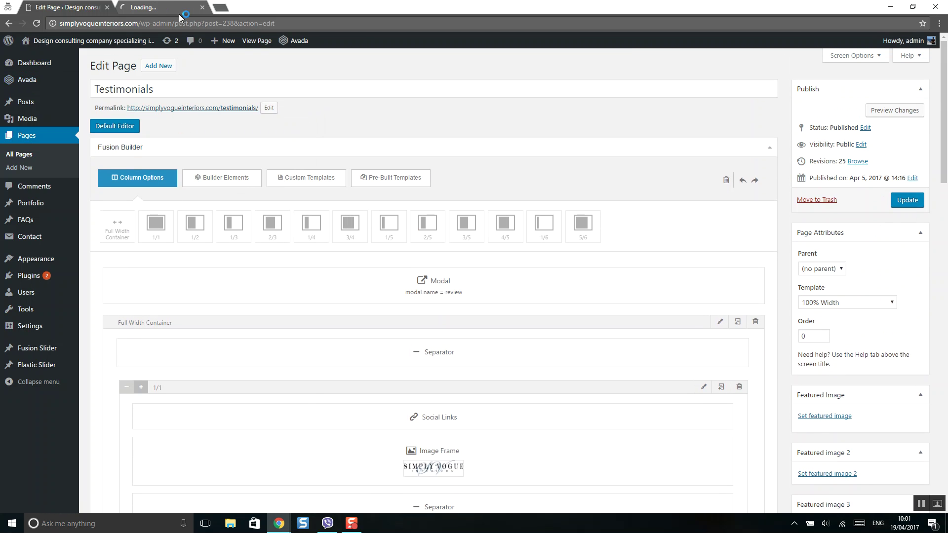
{"action": "left_click", "coordinate": [175, 7]}
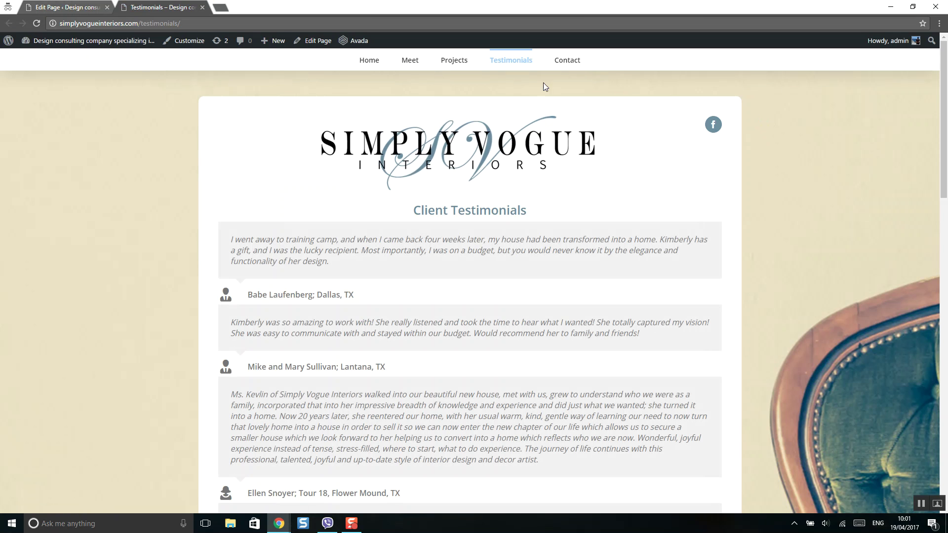
- Visit the Contact page, look over its inquiry form, and open it in the editor
{"action": "left_click", "coordinate": [569, 61]}
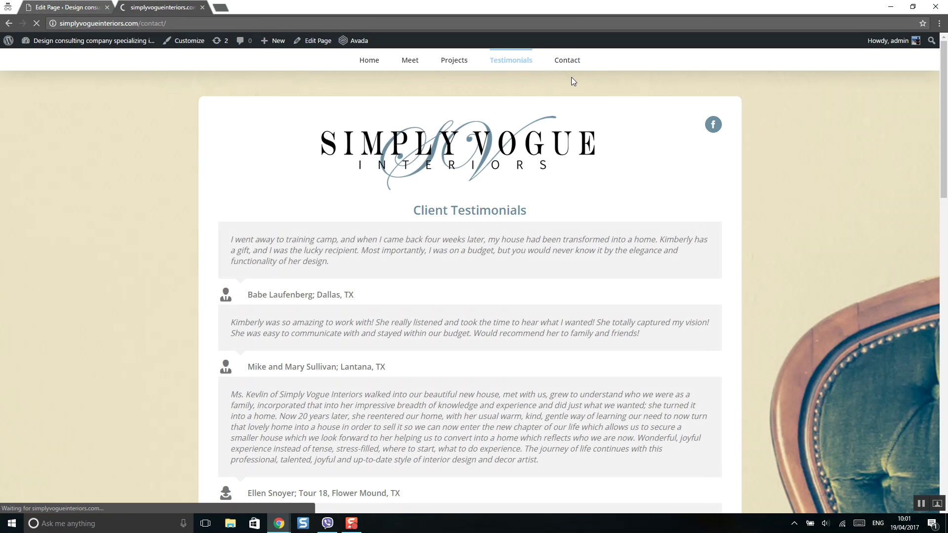
{"action": "scroll", "coordinate": [294, 273], "scroll_direction": "down", "scroll_amount": 6}
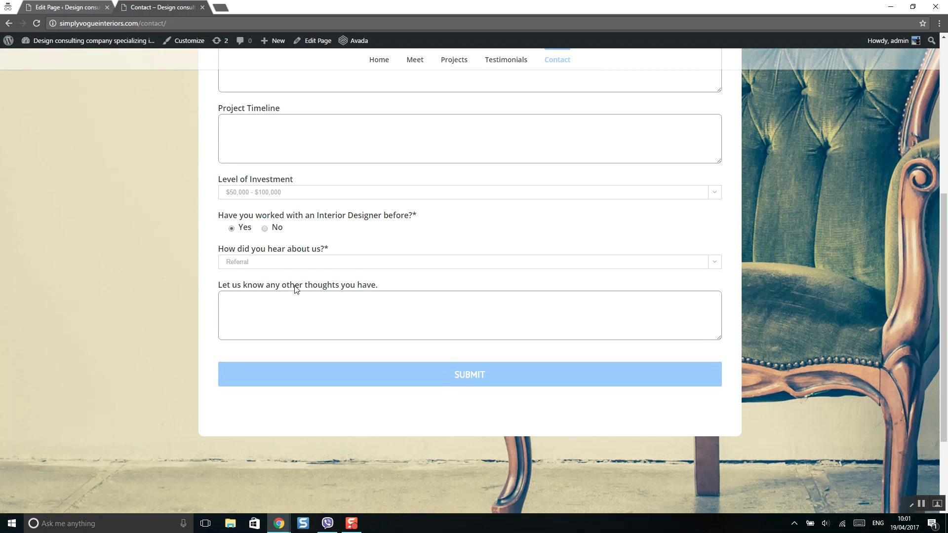
{"action": "scroll", "coordinate": [294, 289], "scroll_direction": "up", "scroll_amount": 6}
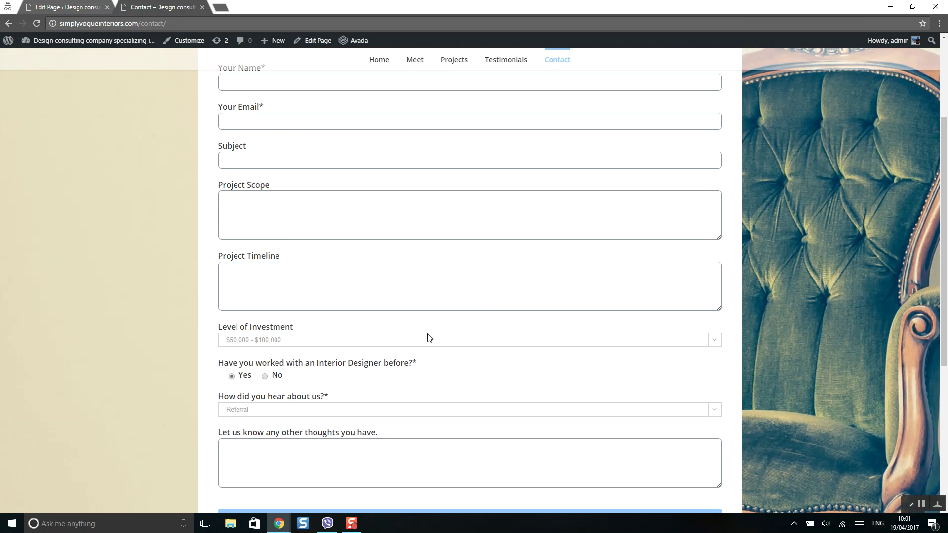
{"action": "left_click", "coordinate": [411, 233]}
{"action": "scroll", "coordinate": [285, 331], "scroll_direction": "down", "scroll_amount": 8}
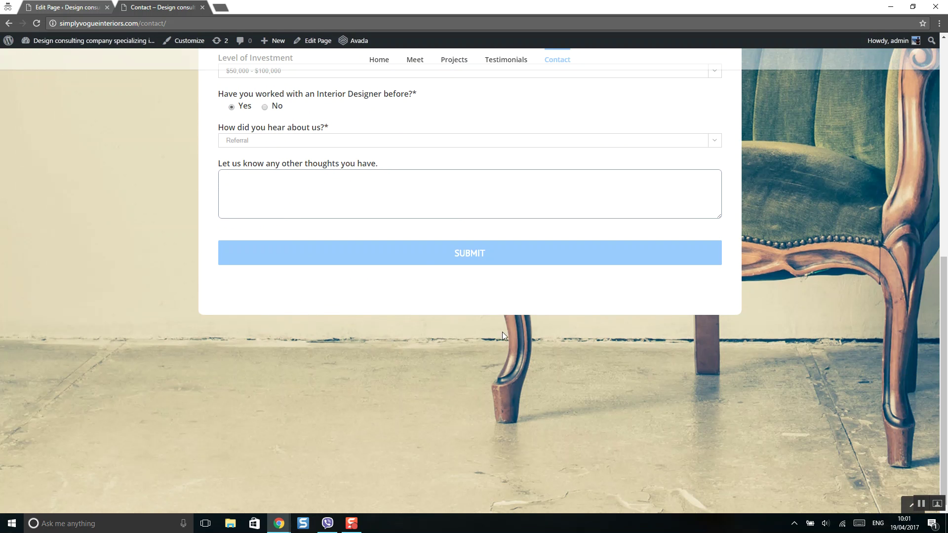
{"action": "scroll", "coordinate": [332, 294], "scroll_direction": "up", "scroll_amount": 4}
{"action": "scroll", "coordinate": [375, 247], "scroll_direction": "up", "scroll_amount": 5}
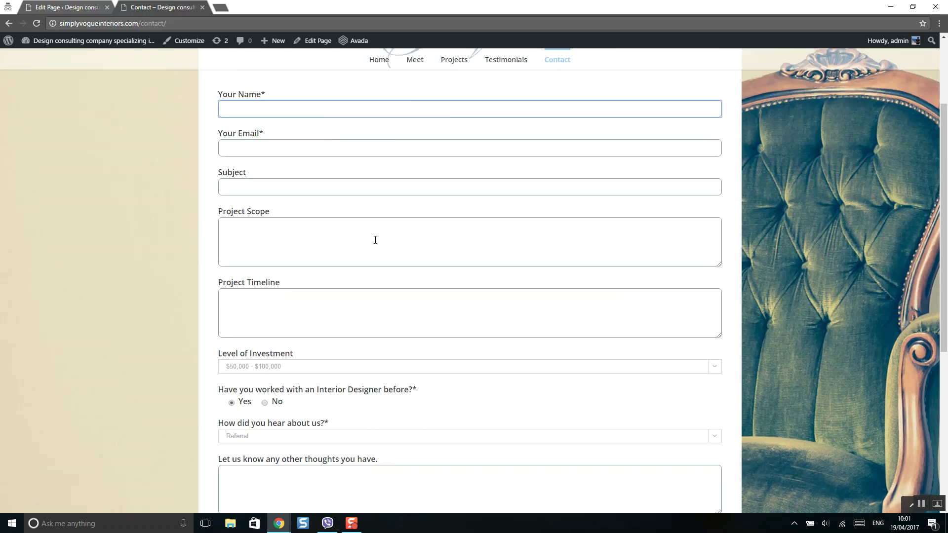
{"action": "left_click", "coordinate": [313, 40]}
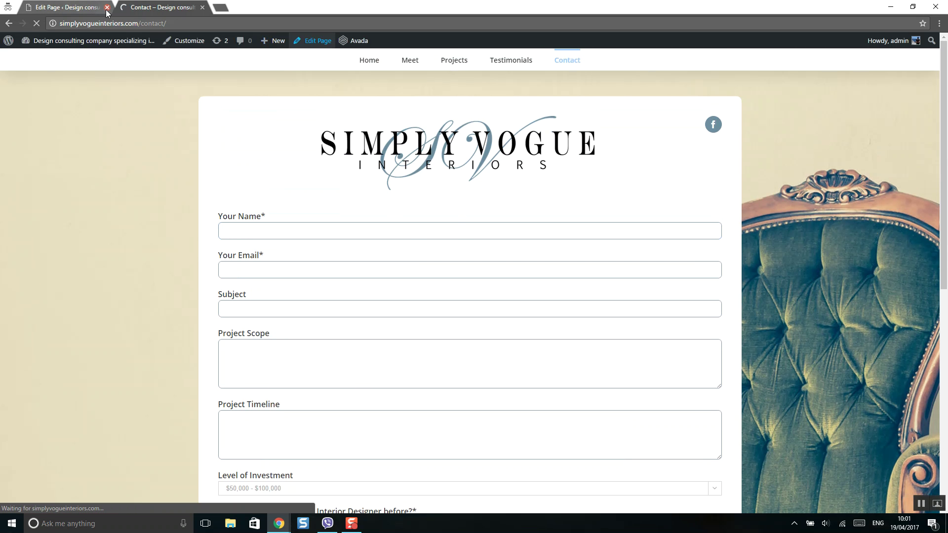
- Close the old editing tab and check the Code Block's Contact form 1 shortcode without changes
{"action": "left_click", "coordinate": [107, 7]}
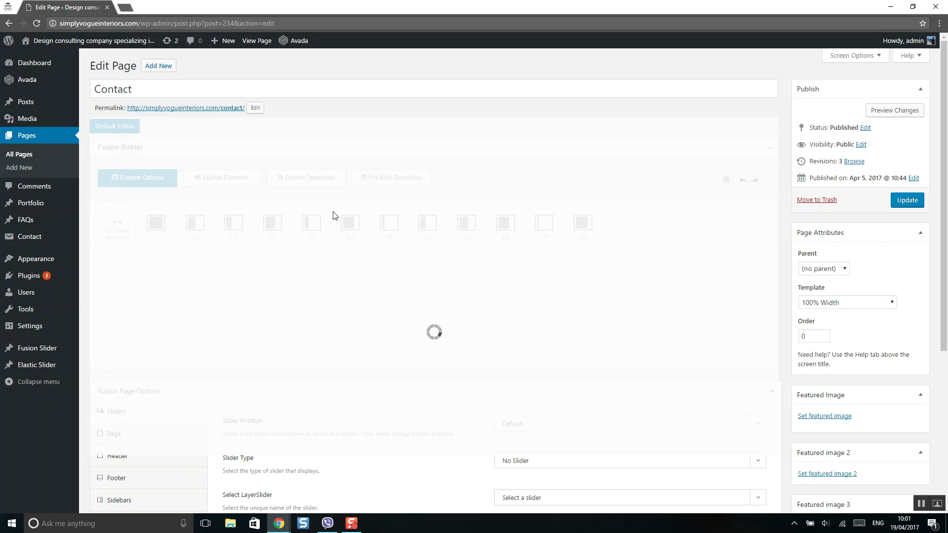
{"action": "scroll", "coordinate": [434, 321], "scroll_direction": "down", "scroll_amount": 5}
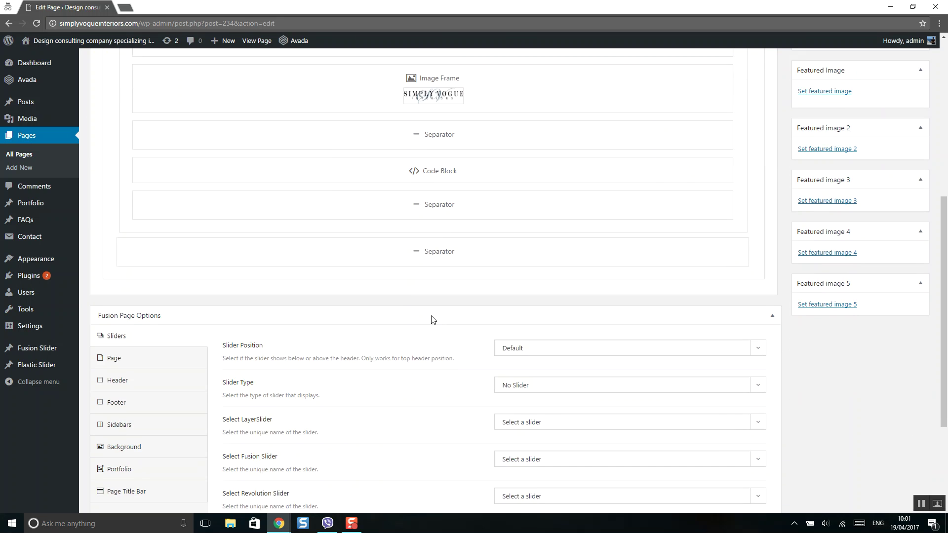
{"action": "scroll", "coordinate": [547, 277], "scroll_direction": "up", "scroll_amount": 2}
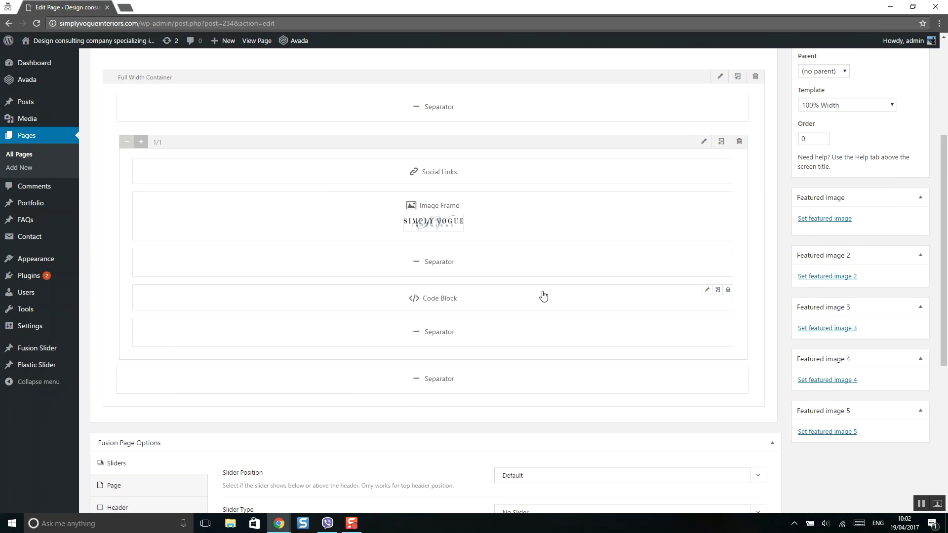
{"action": "left_click", "coordinate": [709, 294]}
{"action": "left_click_drag", "start_coordinate": [590, 101], "coordinate": [435, 97]}
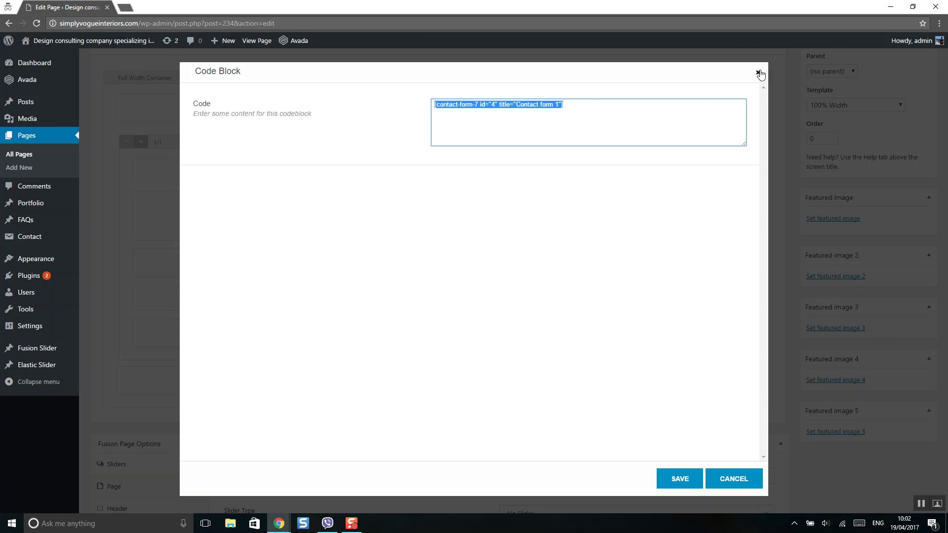
{"action": "left_click", "coordinate": [760, 74]}
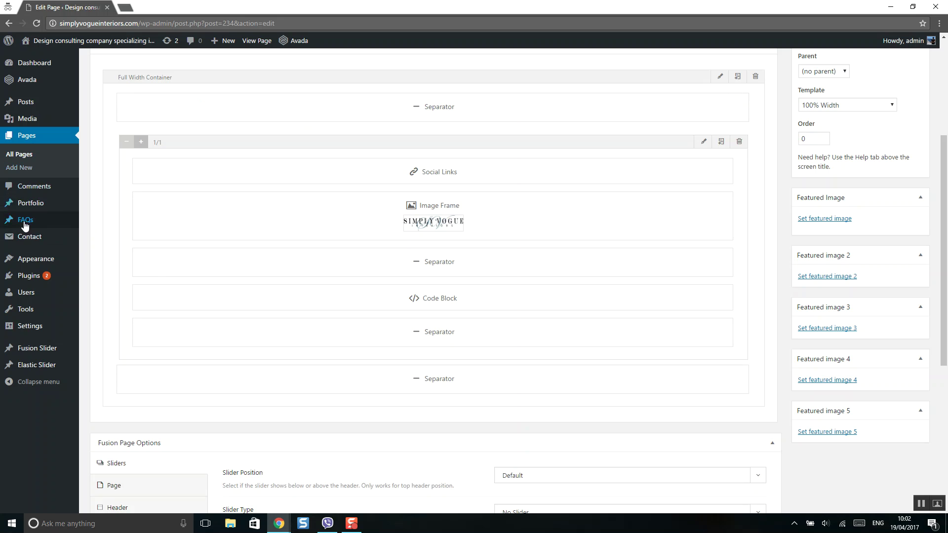
{"action": "mouse_move", "coordinate": [21, 242]}
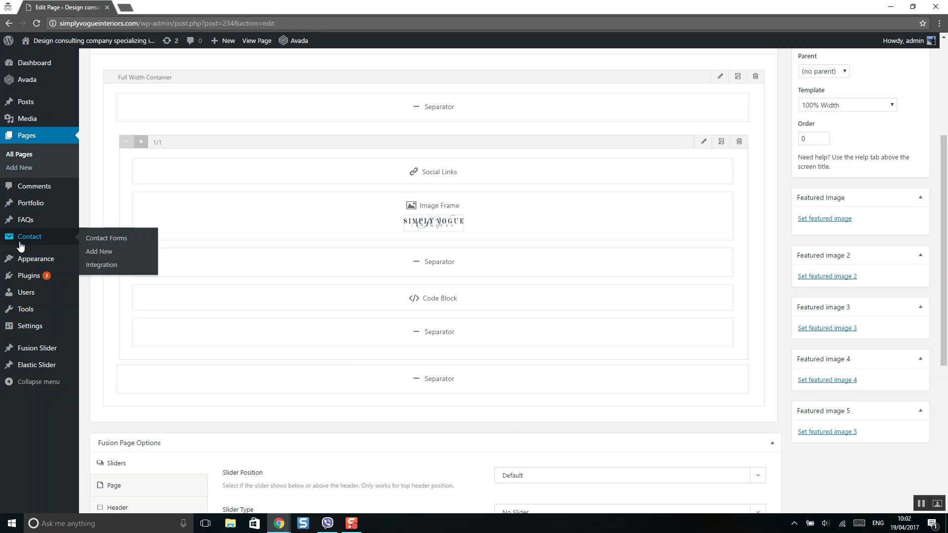
- Open Contact form 1 from the Contact Forms list and show its Messages tab
{"action": "left_click", "coordinate": [117, 243]}
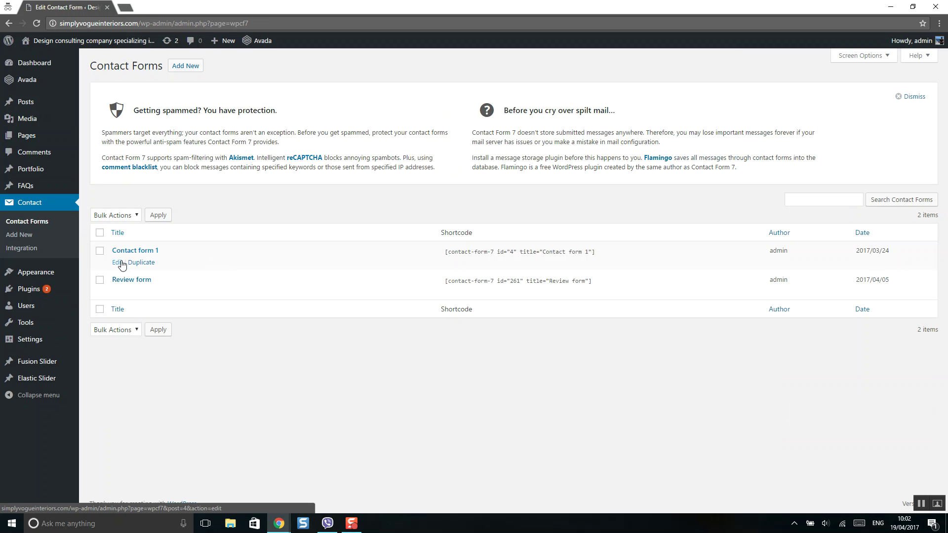
{"action": "left_click", "coordinate": [118, 262]}
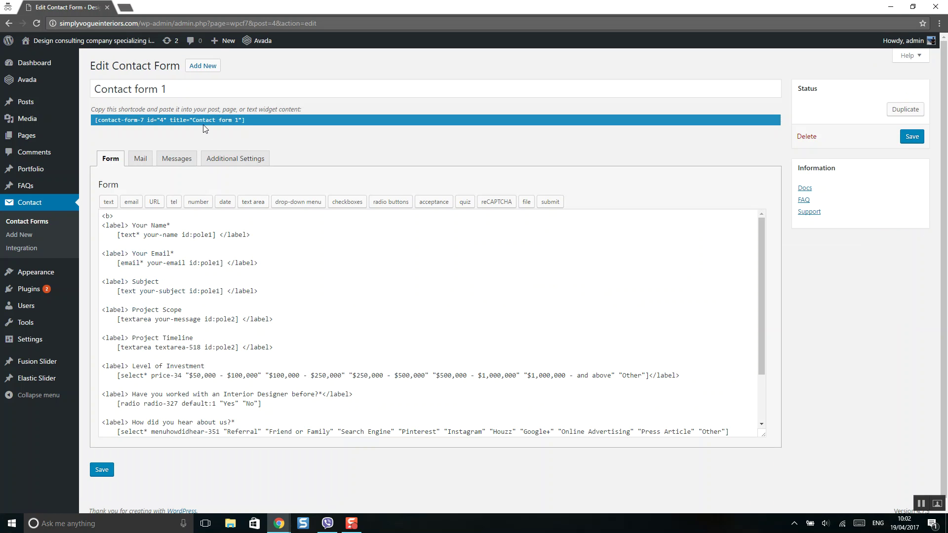
{"action": "left_click", "coordinate": [179, 150]}
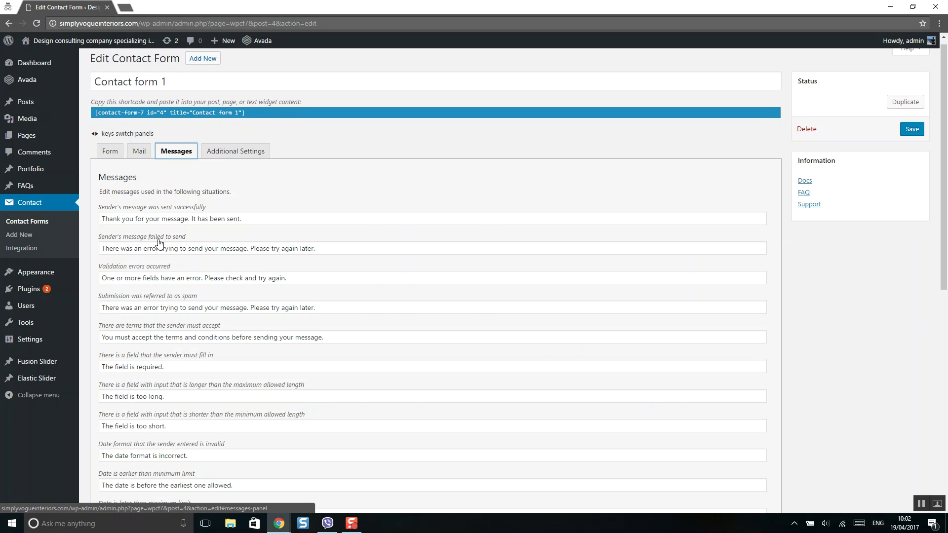
- Review the success and failed-to-send response messages of Contact form 1
{"action": "left_click", "coordinate": [212, 218]}
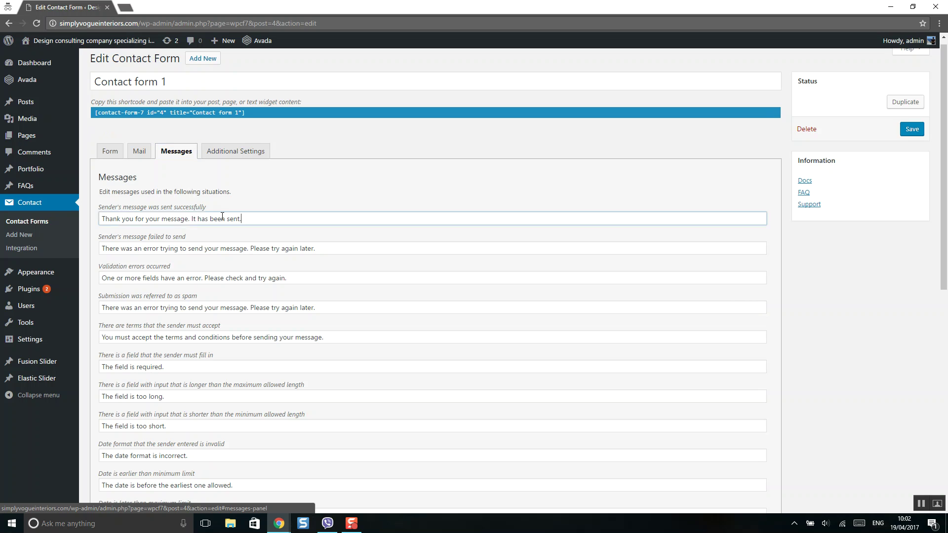
{"action": "key", "text": "ctrl+a"}
{"action": "scroll", "coordinate": [300, 168], "scroll_direction": "down", "scroll_amount": 3}
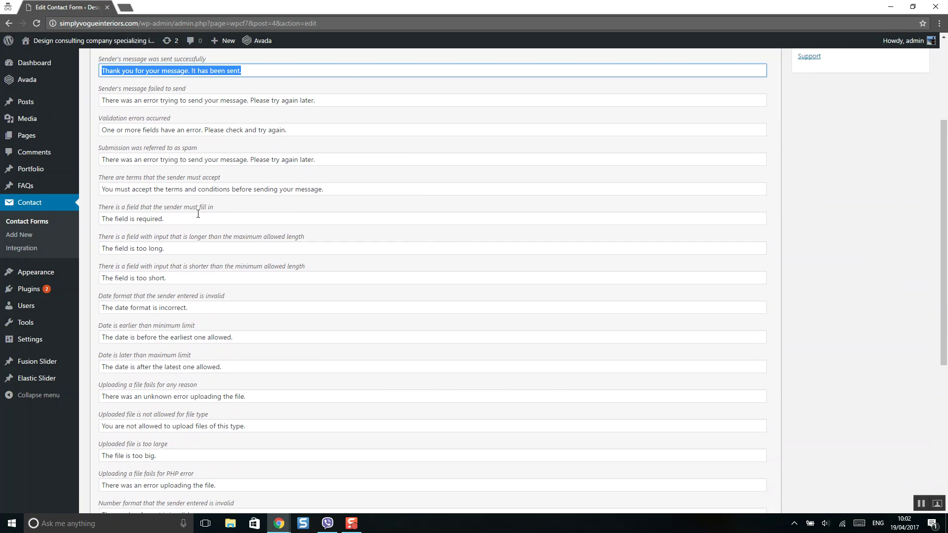
{"action": "scroll", "coordinate": [198, 214], "scroll_direction": "up", "scroll_amount": 3}
{"action": "left_click", "coordinate": [136, 218]}
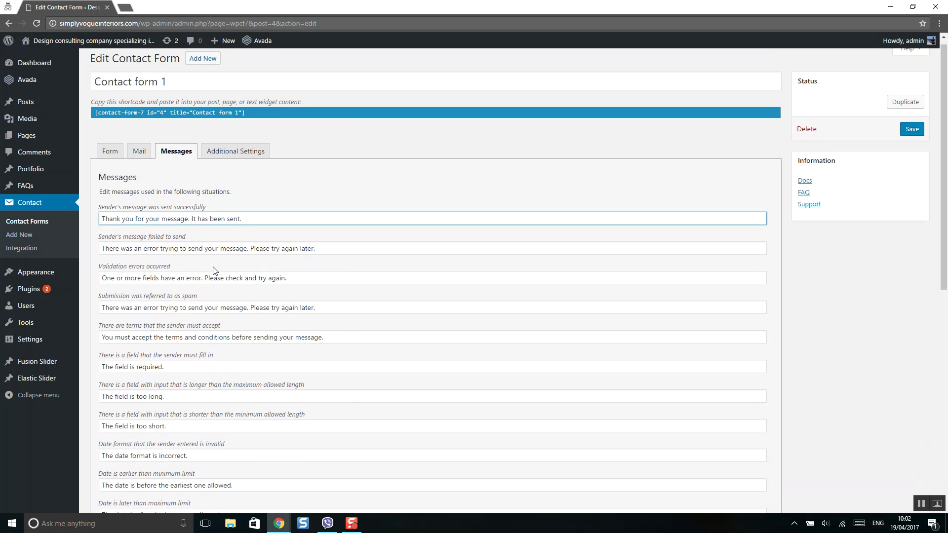
{"action": "left_click_drag", "start_coordinate": [327, 245], "coordinate": [99, 250]}
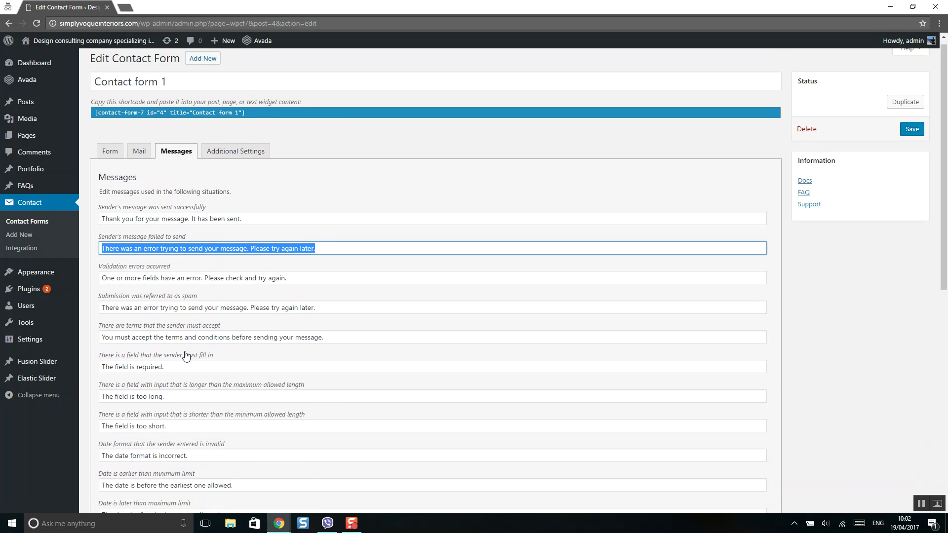
{"action": "scroll", "coordinate": [240, 309], "scroll_direction": "down", "scroll_amount": 5}
{"action": "scroll", "coordinate": [197, 222], "scroll_direction": "up", "scroll_amount": 5}
- Check the Mail tab's recipient and message body, then return to the Form tab
{"action": "left_click", "coordinate": [140, 153]}
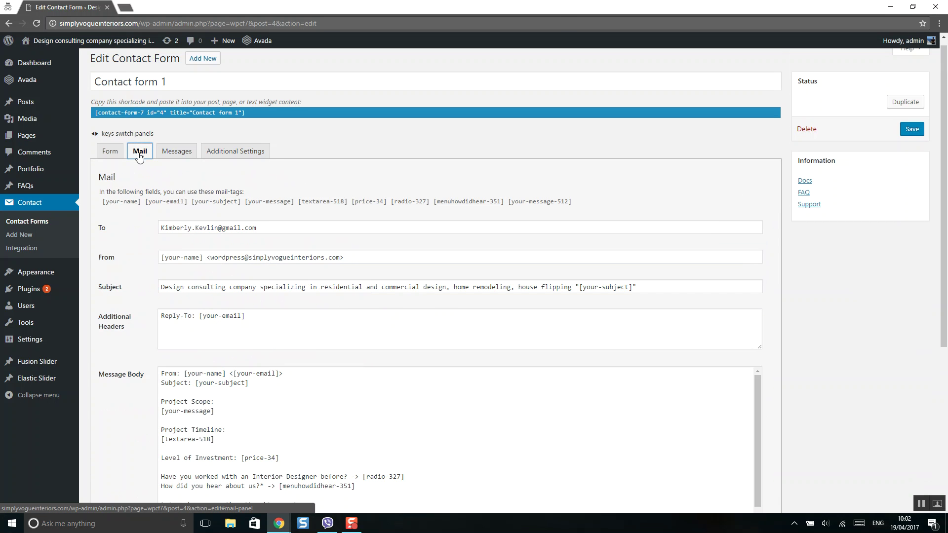
{"action": "left_click_drag", "start_coordinate": [258, 228], "coordinate": [101, 258]}
{"action": "scroll", "coordinate": [146, 311], "scroll_direction": "down", "scroll_amount": 3}
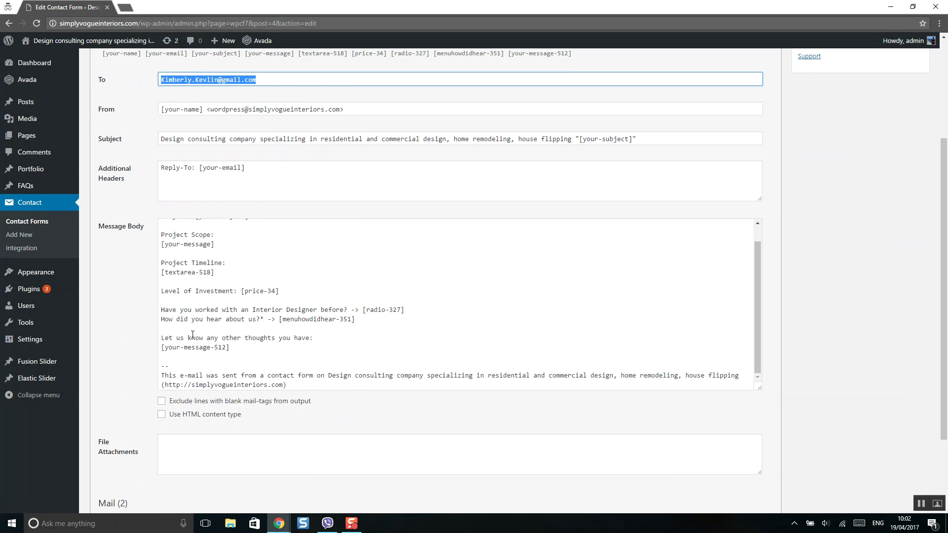
{"action": "scroll", "coordinate": [249, 295], "scroll_direction": "up", "scroll_amount": 1}
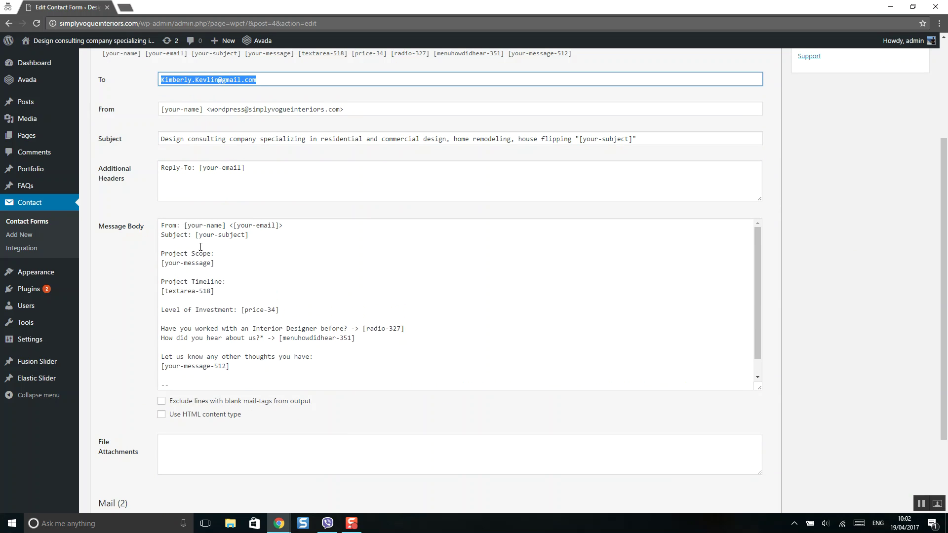
{"action": "left_click", "coordinate": [166, 225]}
{"action": "scroll", "coordinate": [219, 334], "scroll_direction": "down", "scroll_amount": 5}
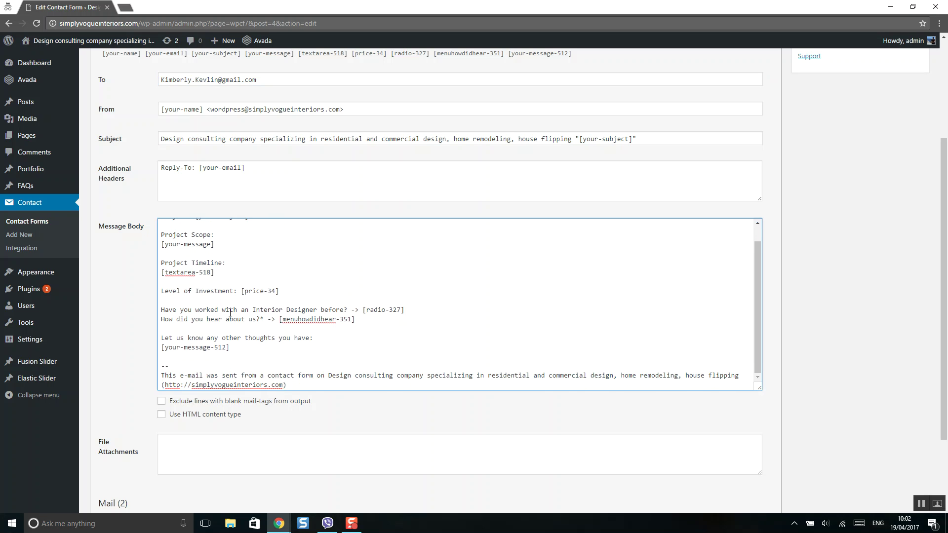
{"action": "scroll", "coordinate": [262, 264], "scroll_direction": "up", "scroll_amount": 4}
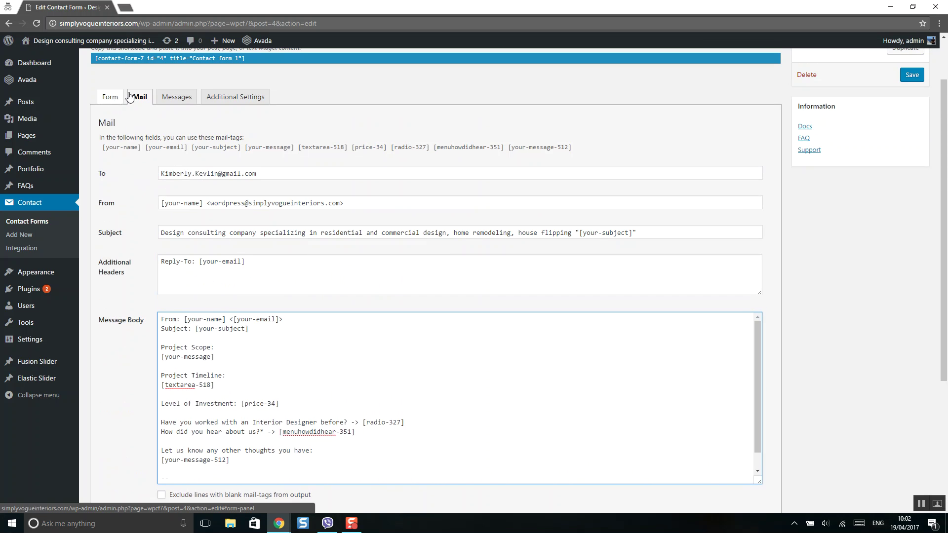
{"action": "left_click", "coordinate": [107, 97]}
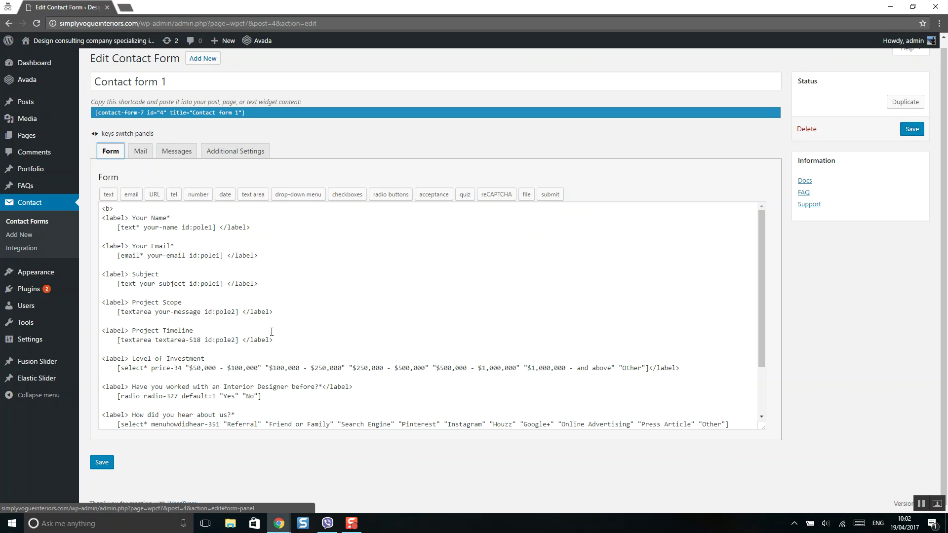
- Add a new line above </b> in the form code holding an empty <label></label> pair
{"action": "scroll", "coordinate": [272, 332], "scroll_direction": "down", "scroll_amount": 3}
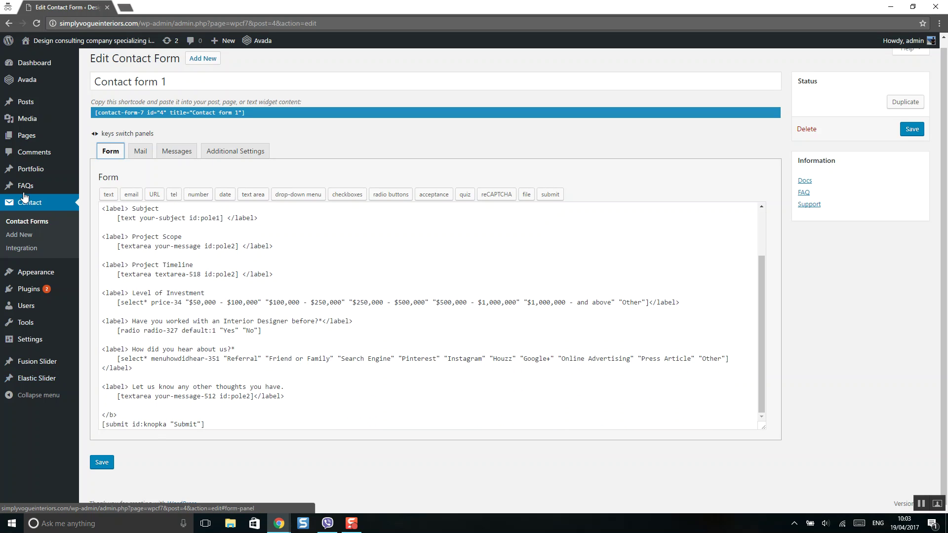
{"action": "left_click", "coordinate": [309, 404]}
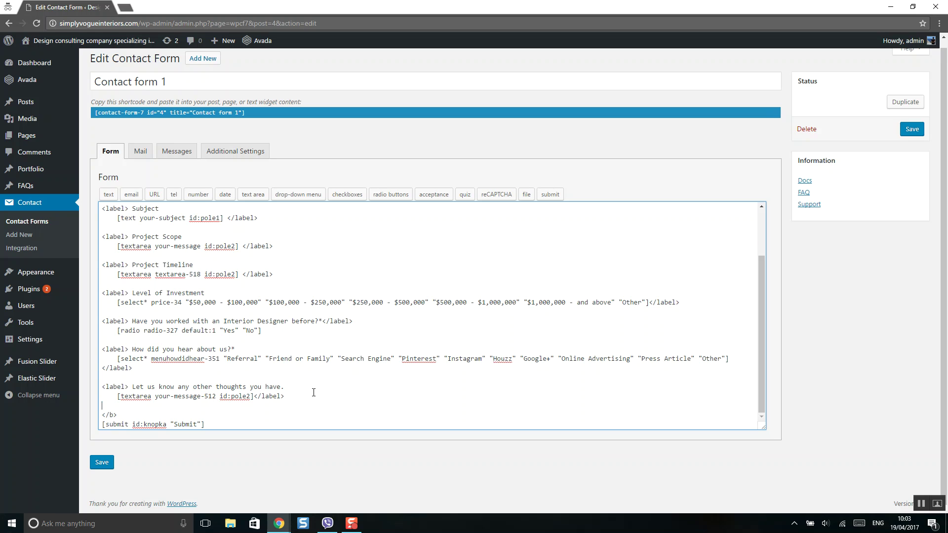
{"action": "key", "text": "Return"}
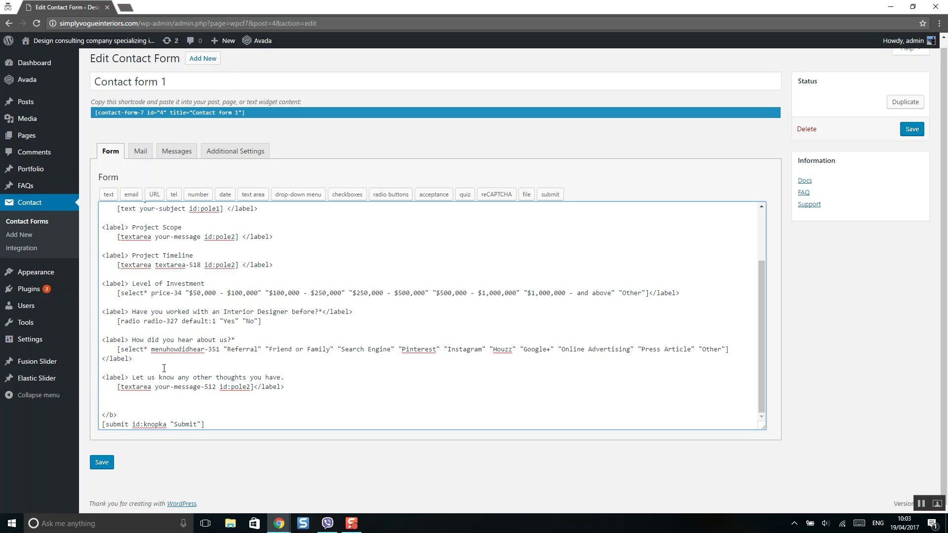
{"action": "type", "text": "<label"}
{"action": "type", "text": " <>"}
{"action": "type", "text": "/label>"}
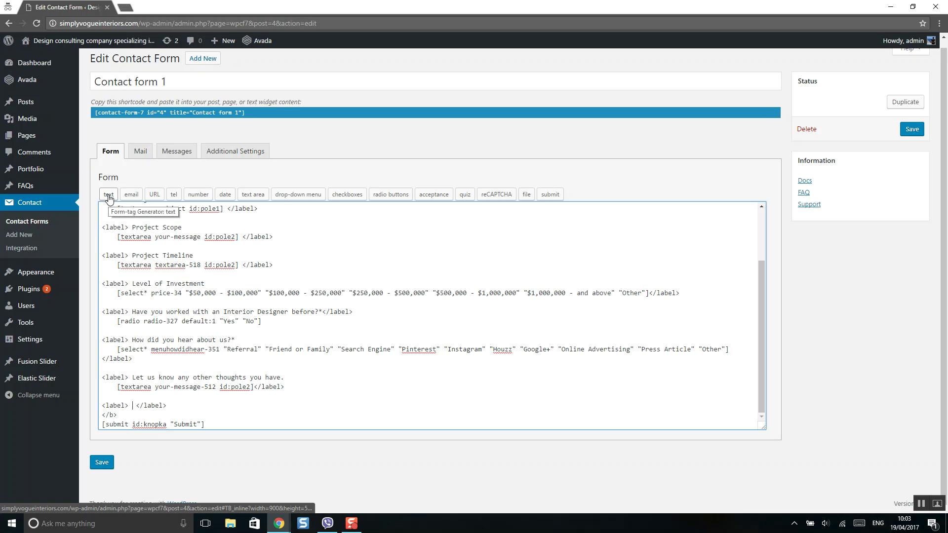
- Generate a text field tag text-700 with Id pole1 and insert it into the label
{"action": "left_click", "coordinate": [109, 195]}
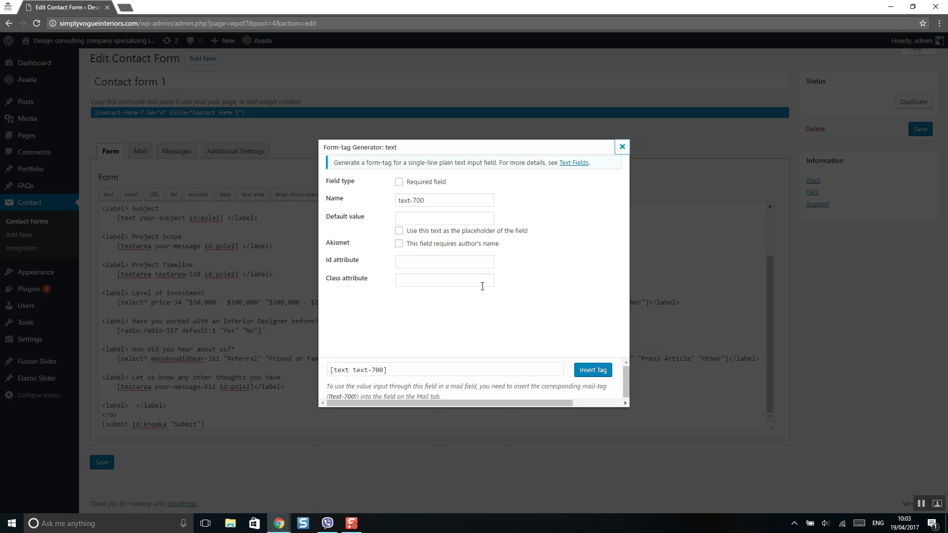
{"action": "double_click", "coordinate": [422, 201]}
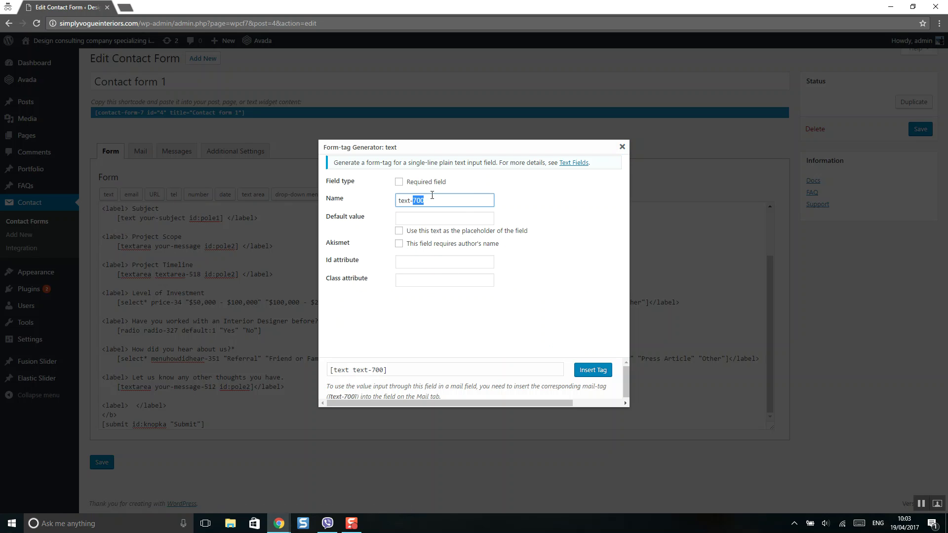
{"action": "left_click", "coordinate": [406, 221]}
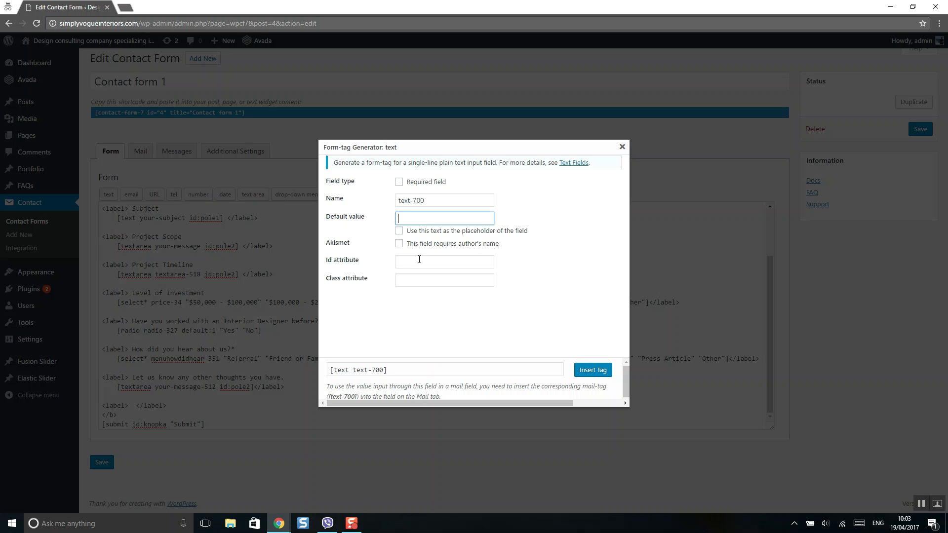
{"action": "left_click", "coordinate": [422, 261]}
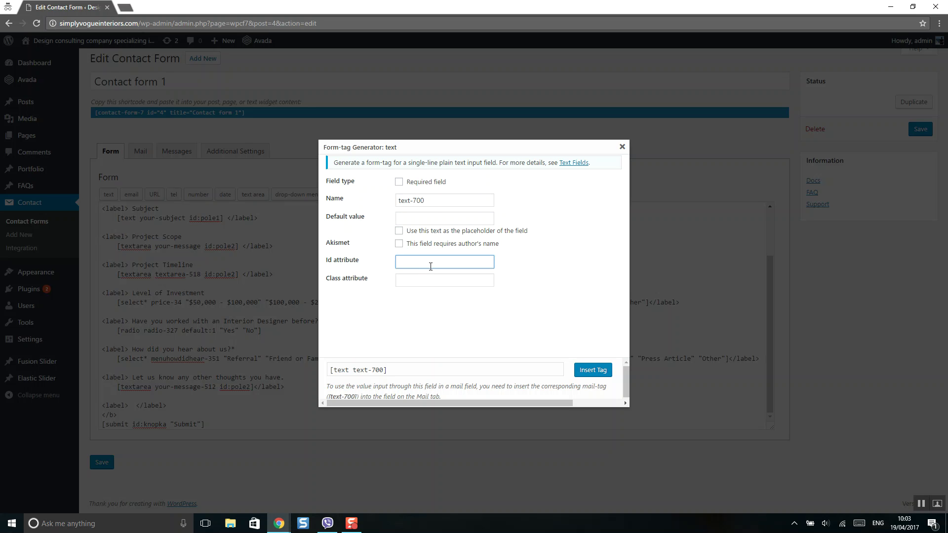
{"action": "left_click", "coordinate": [423, 257]}
{"action": "type", "text": "pol"}
{"action": "left_click", "coordinate": [416, 275]}
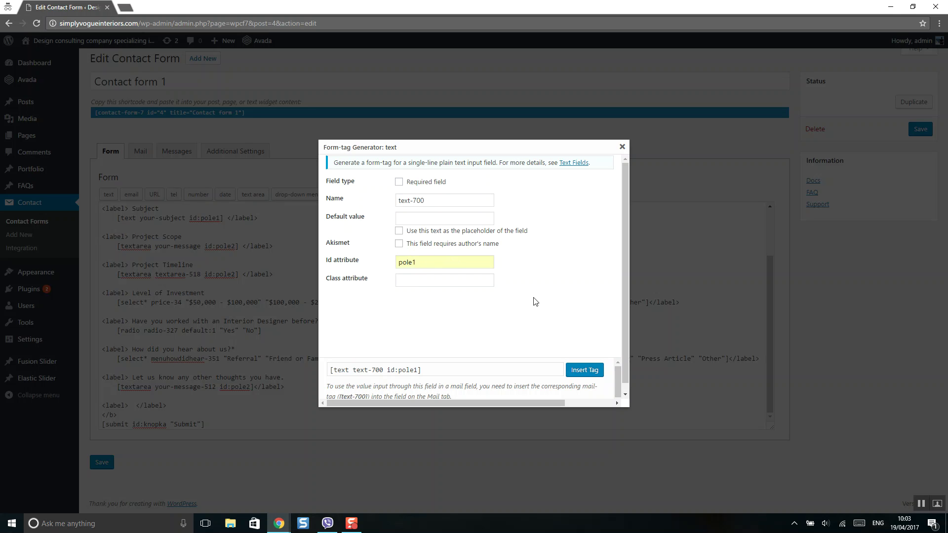
{"action": "left_click", "coordinate": [584, 370]}
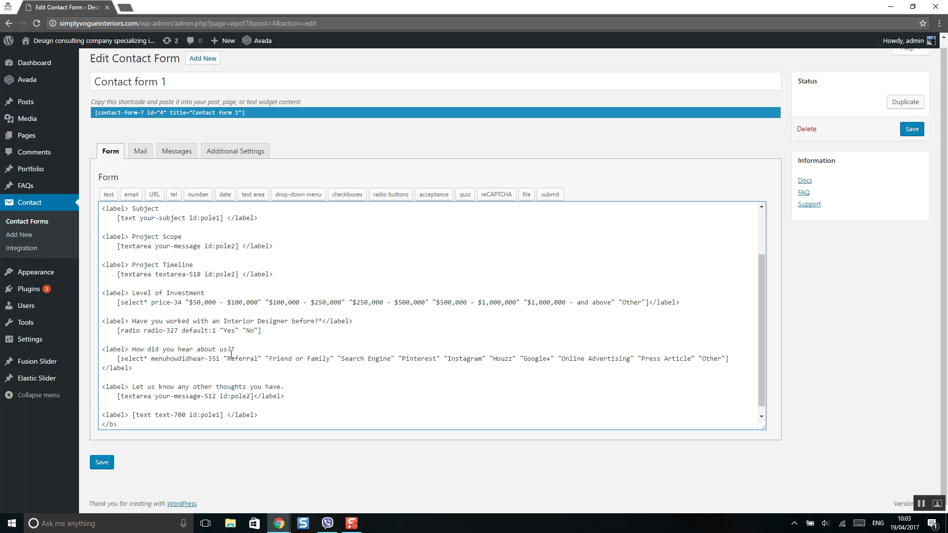
- Move the text-700 tag onto its own line and start the label text with 'You'
{"action": "left_click", "coordinate": [131, 407]}
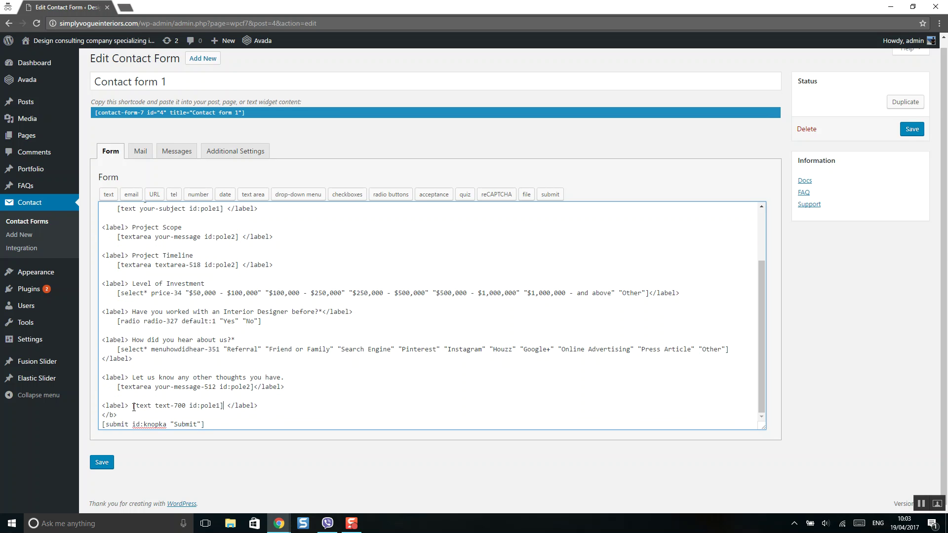
{"action": "key", "text": "Return"}
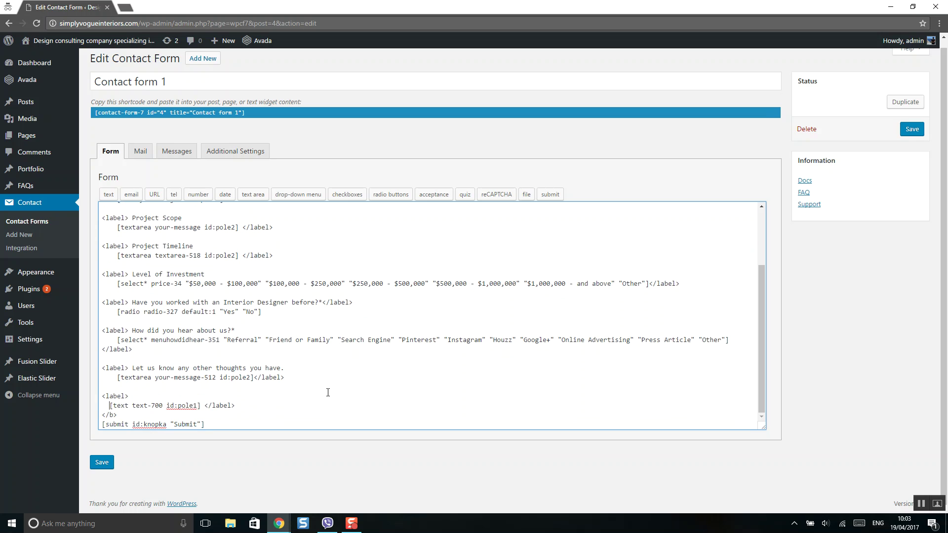
{"action": "left_click", "coordinate": [138, 398]}
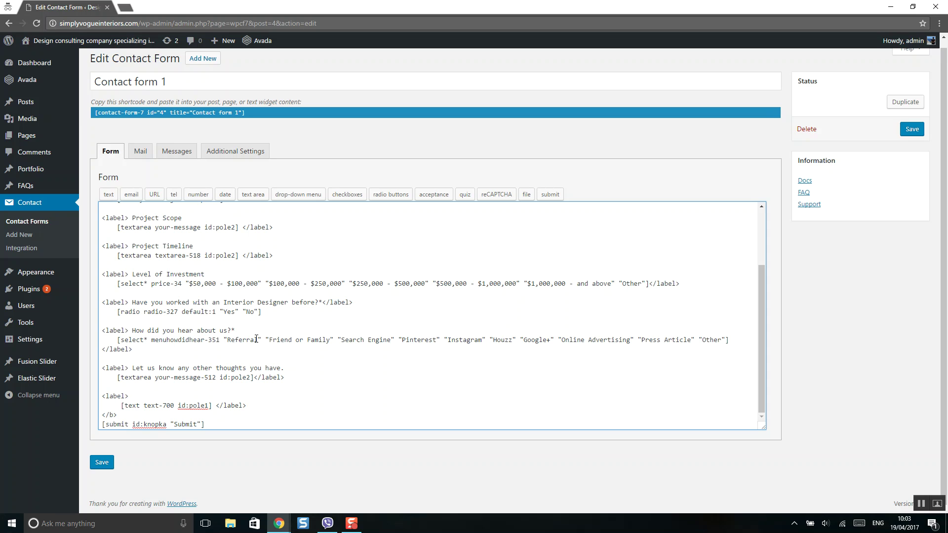
{"action": "type", "text": "You"}
- Open the live site in a new tab from the admin bar's Visit Site link
{"action": "mouse_move", "coordinate": [102, 42]}
{"action": "right_click", "coordinate": [73, 65]}
{"action": "left_click", "coordinate": [94, 70]}
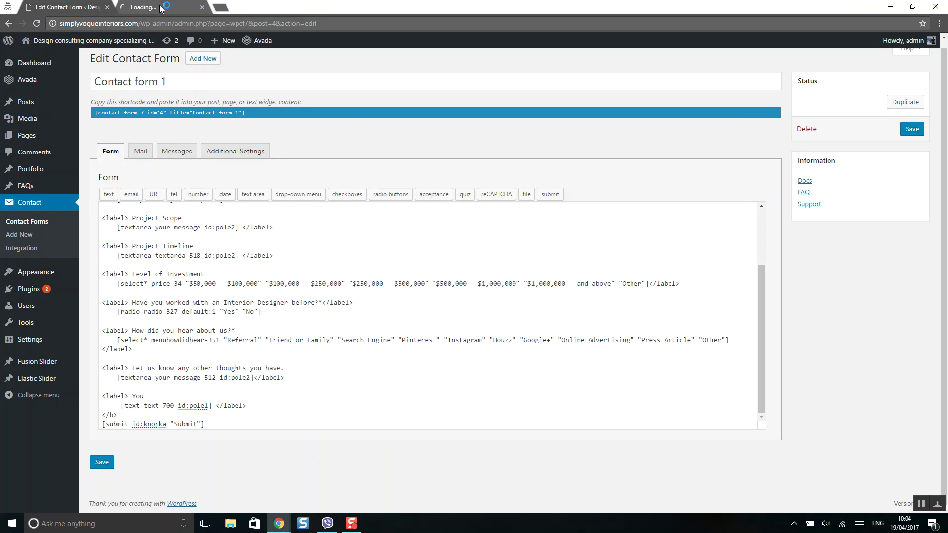
- On the live site's Contact page, inspect and select the 'Your Name*' label text
{"action": "key", "text": "ctrl+Tab"}
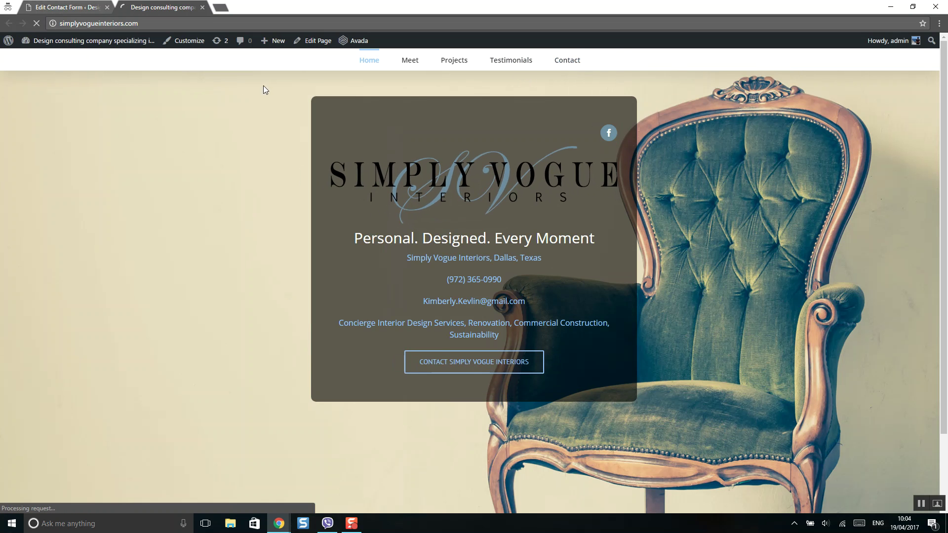
{"action": "left_click", "coordinate": [579, 58]}
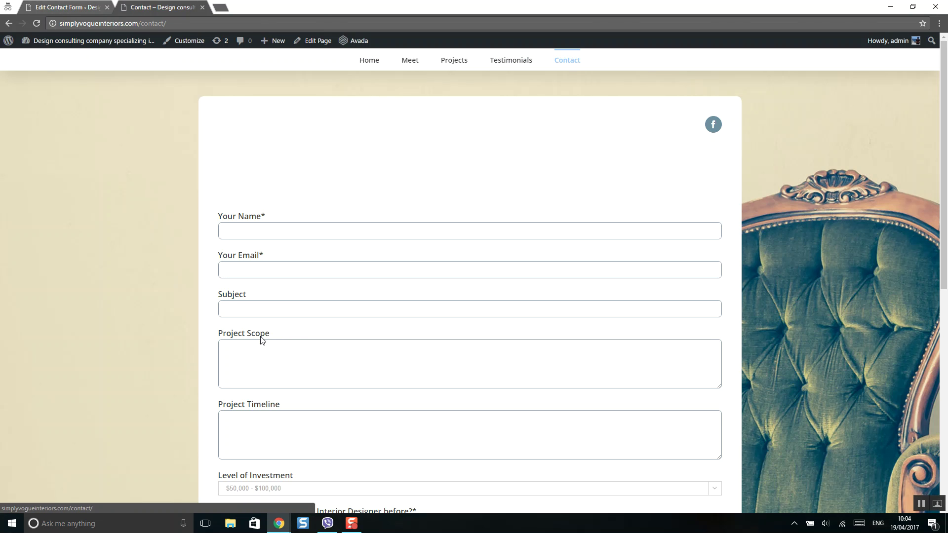
{"action": "scroll", "coordinate": [267, 316], "scroll_direction": "down", "scroll_amount": 6}
{"action": "scroll", "coordinate": [250, 290], "scroll_direction": "up", "scroll_amount": 6}
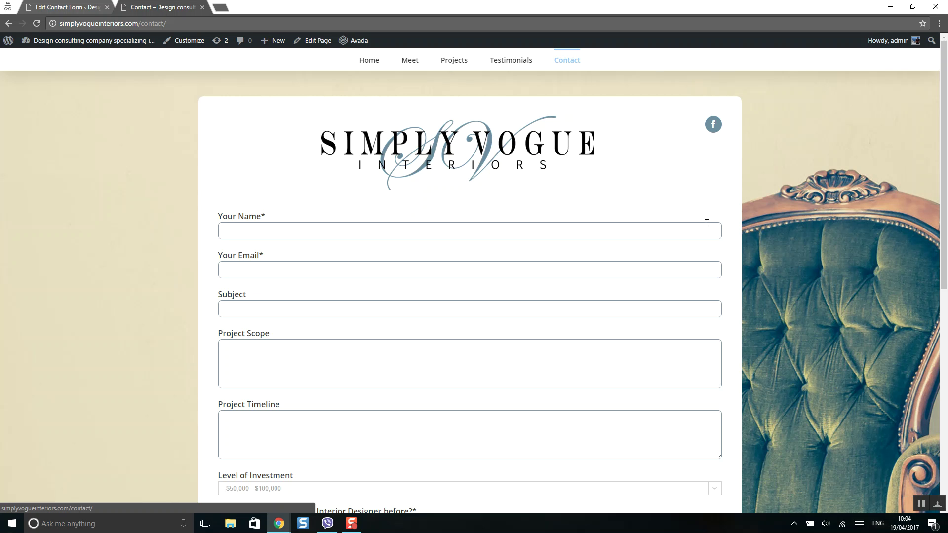
{"action": "left_click", "coordinate": [245, 232]}
{"action": "left_click_drag", "start_coordinate": [220, 216], "coordinate": [273, 219]}
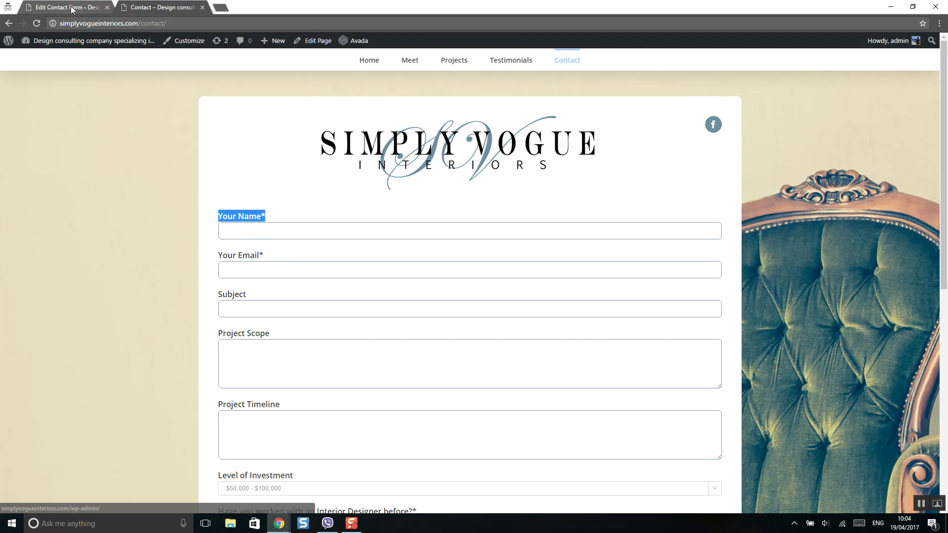
- In the form code, complete the new field's label to read 'Yout Phone Number:'
{"action": "left_click", "coordinate": [73, 8]}
{"action": "left_click_drag", "start_coordinate": [143, 400], "coordinate": [140, 398]}
{"action": "key", "text": "Right"}
{"action": "type", "text": "t Phon"}
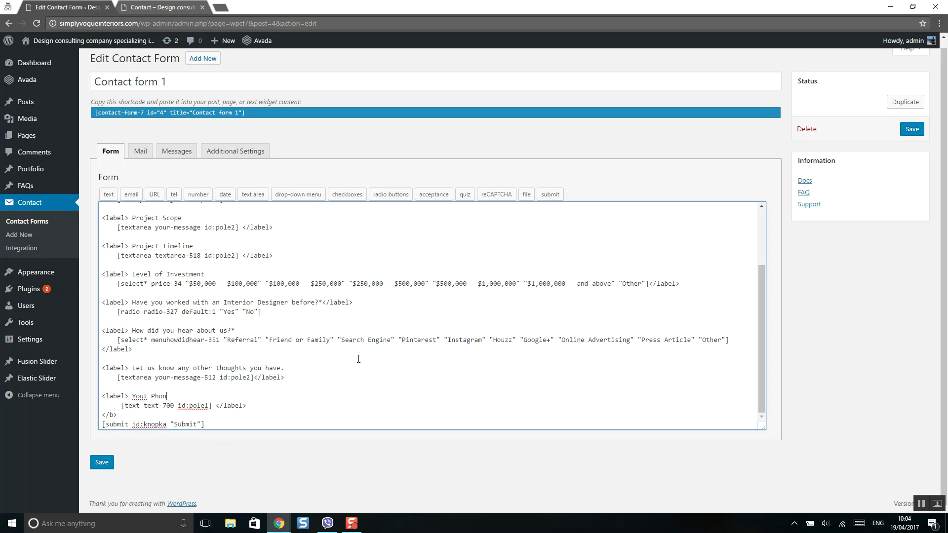
{"action": "type", "text": "e Number:"}
- Recheck the live Contact form's labels below 'Your Name*', then go back to the form editor
{"action": "left_click", "coordinate": [133, 6]}
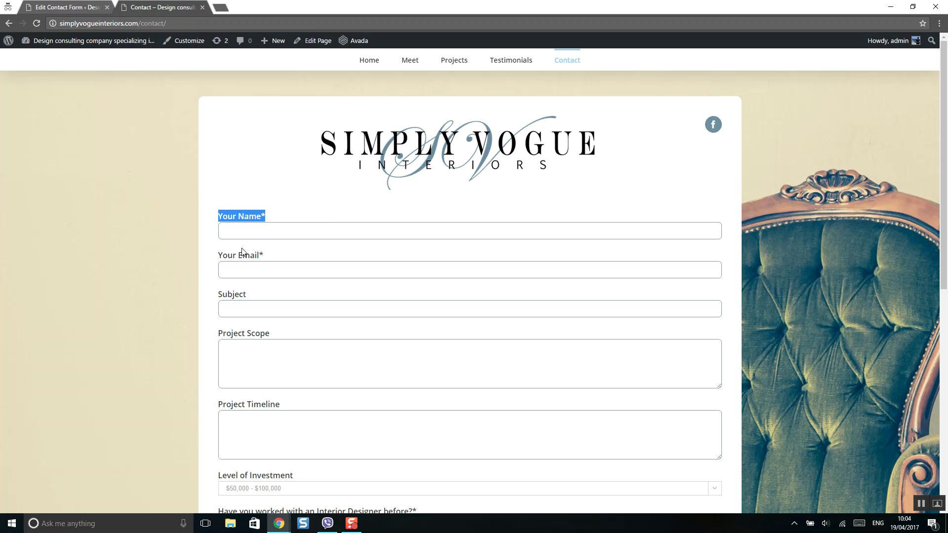
{"action": "left_click", "coordinate": [200, 254]}
{"action": "scroll", "coordinate": [290, 334], "scroll_direction": "down", "scroll_amount": 6}
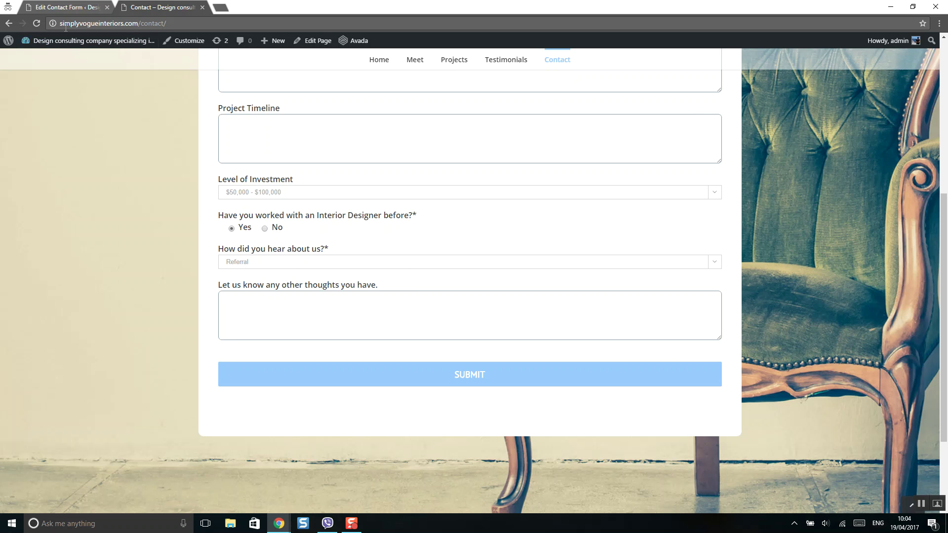
{"action": "left_click", "coordinate": [64, 9]}
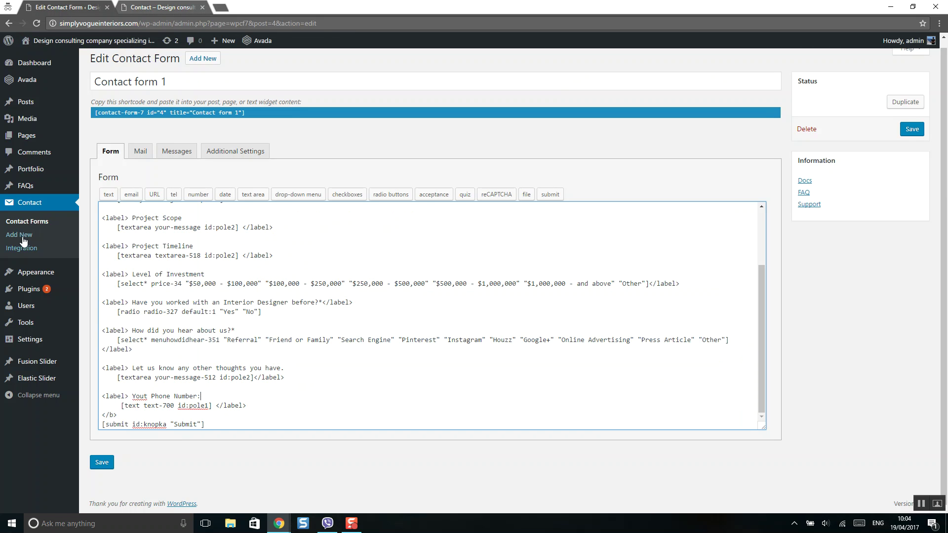
- Discard the unsaved form edits and go back to the Contact Forms list
{"action": "left_click", "coordinate": [28, 219]}
{"action": "left_click", "coordinate": [524, 81]}
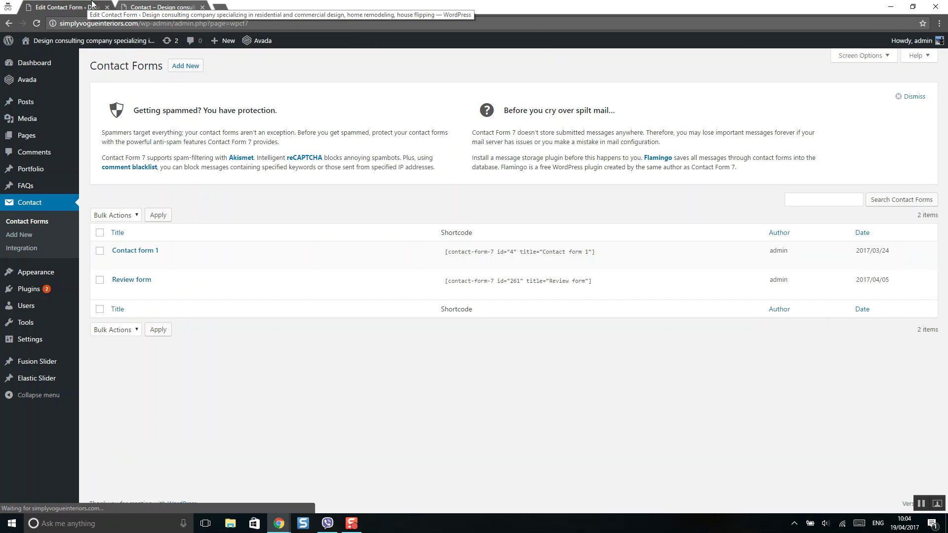
{"action": "key", "text": "XF86AudioLowerVolume"}
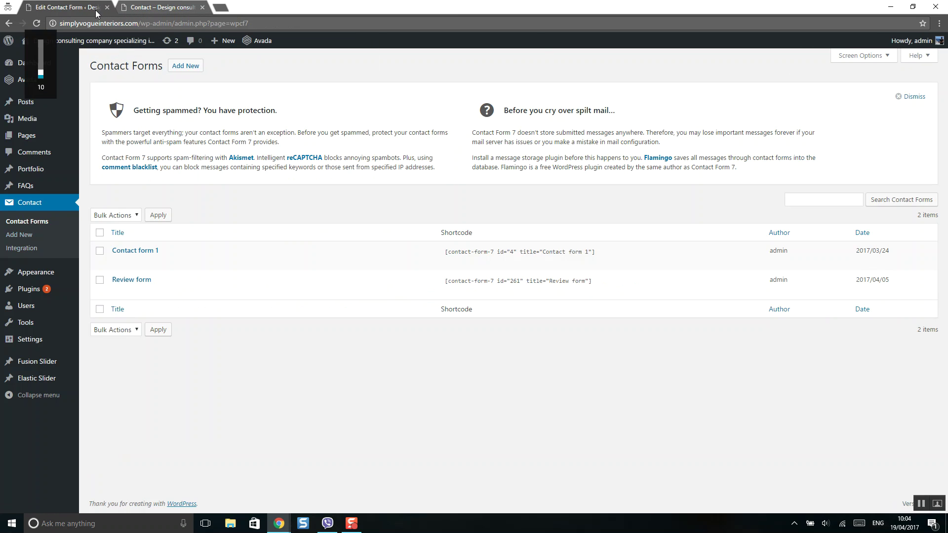
{"action": "key", "text": "XF86AudioLowerVolume"}
{"action": "key", "text": "XF86AudioLowerVolume"}
{"action": "key", "text": "XF86AudioLowerVolume"}
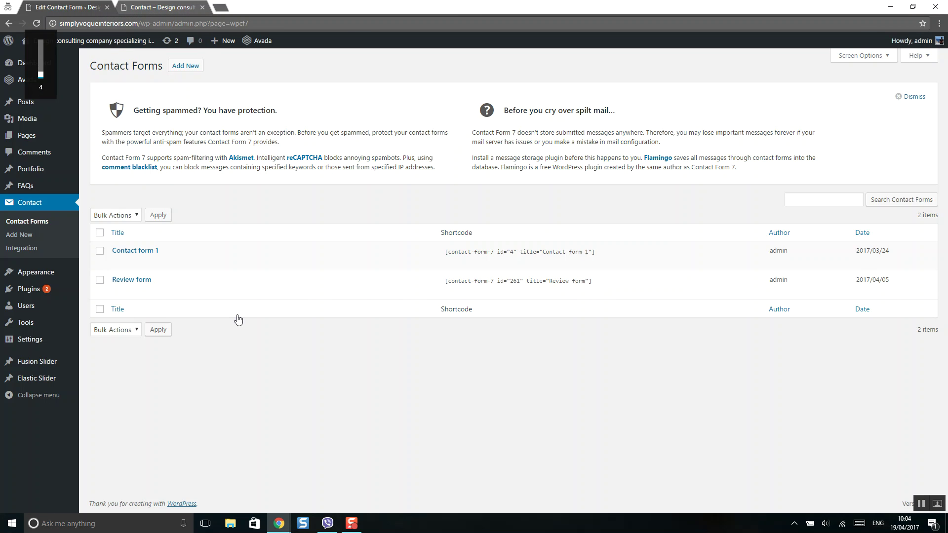